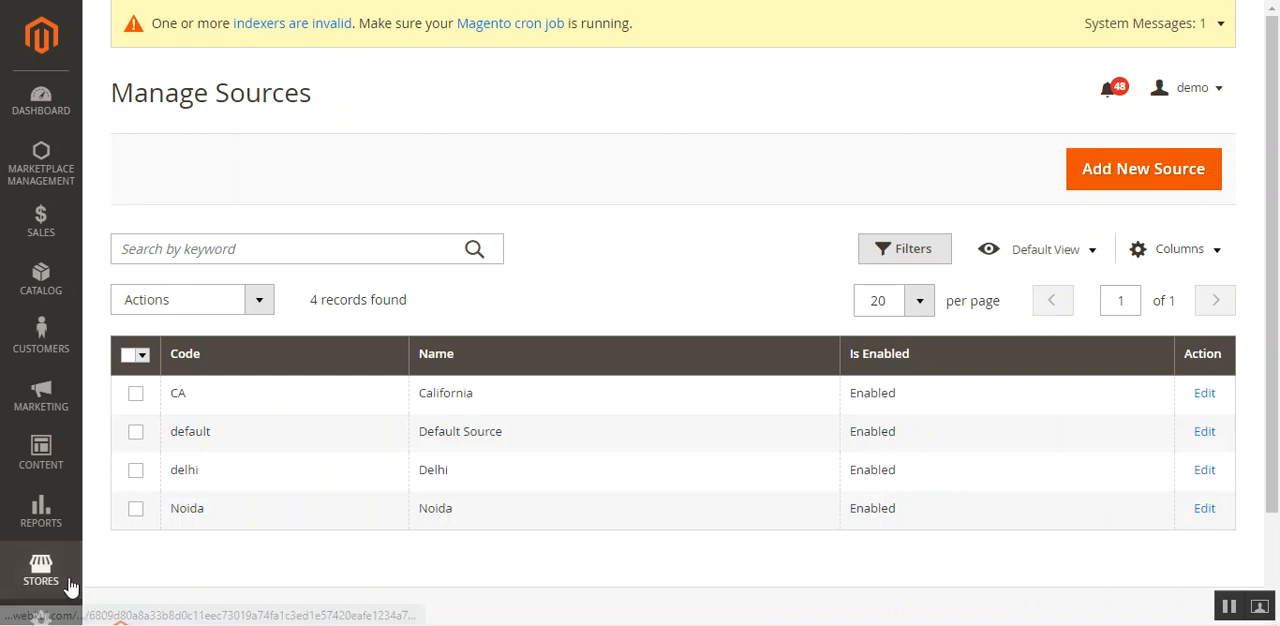
{"action": "left_click", "coordinate": [70, 586]}
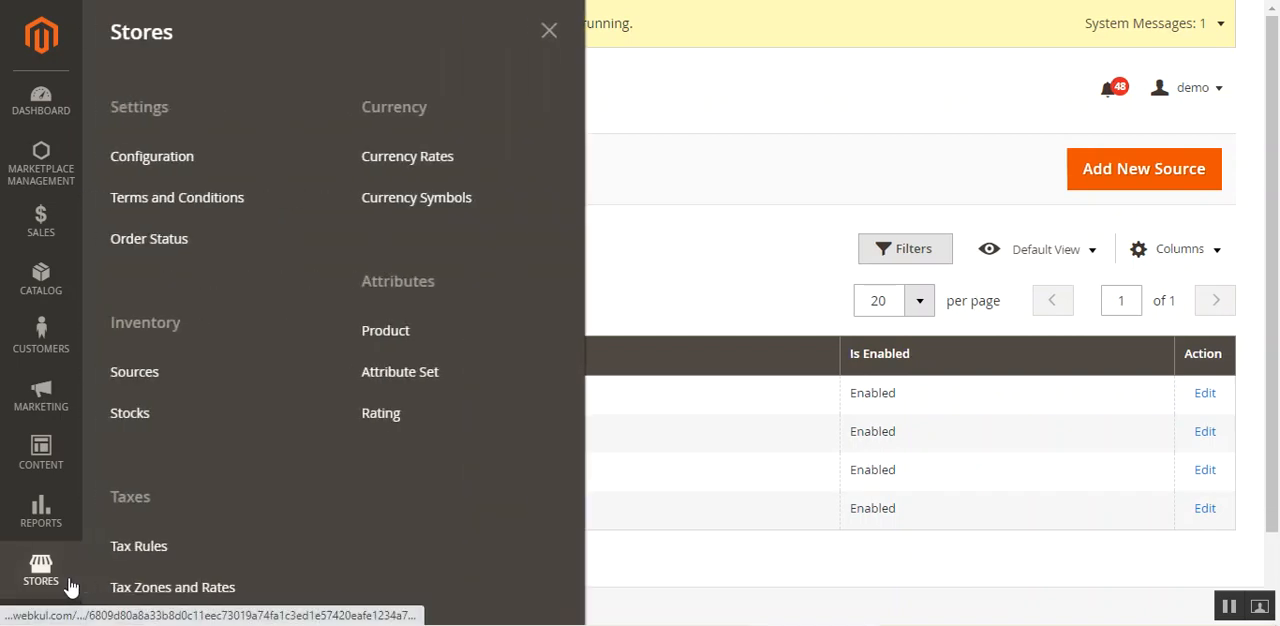
{"action": "left_click", "coordinate": [845, 178]}
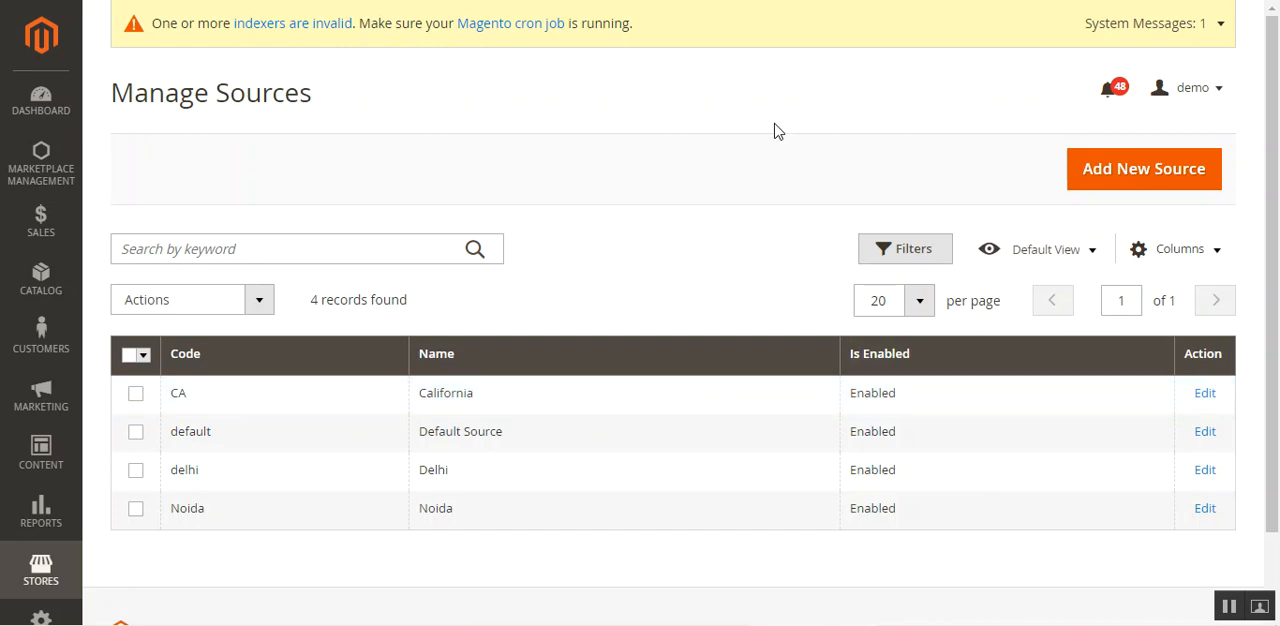
{"action": "left_click", "coordinate": [55, 571]}
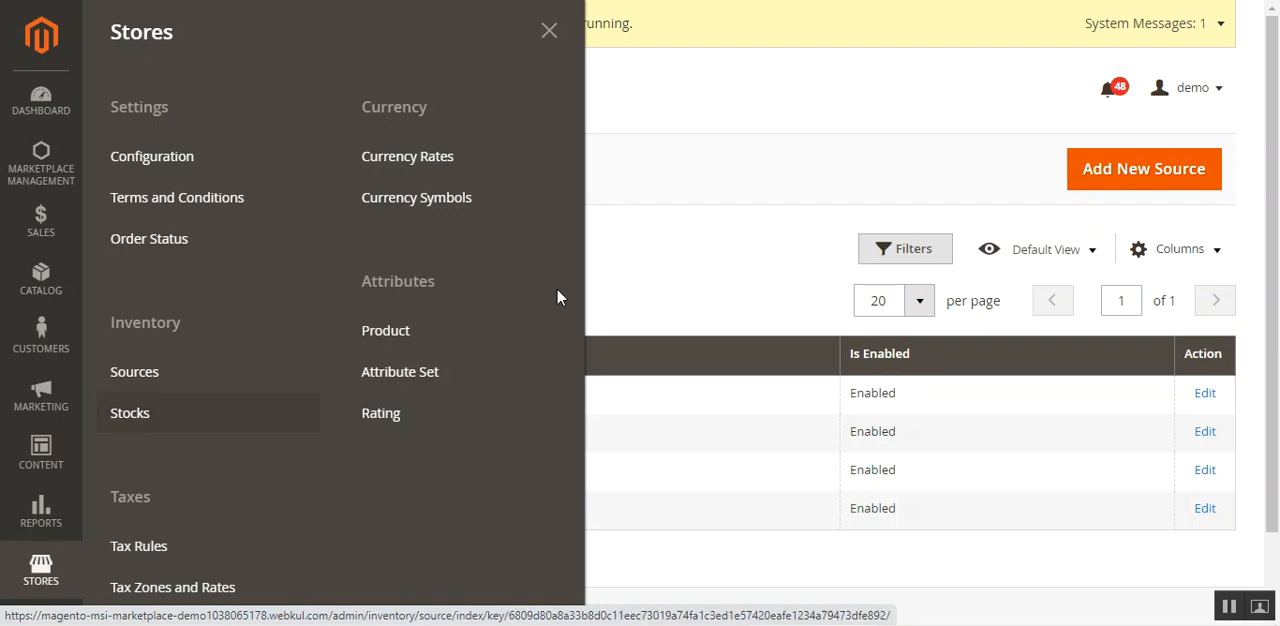
{"action": "left_click", "coordinate": [966, 120]}
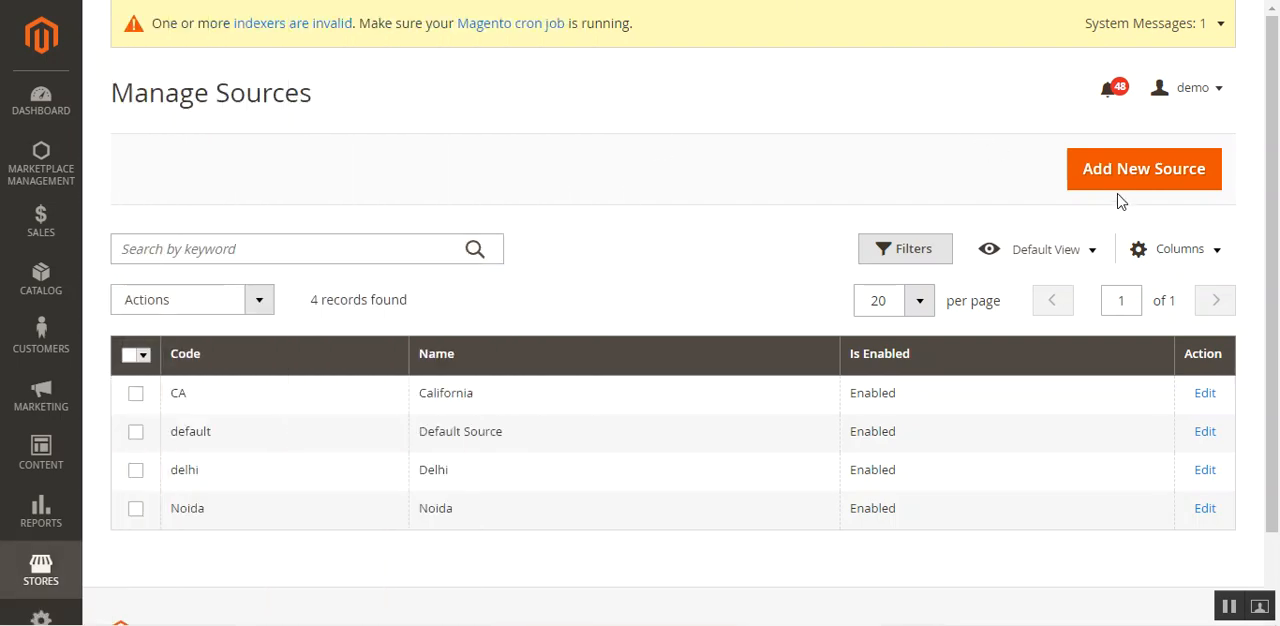
Start a new inventory source and look through its General, Contact Info and Address Data sections.
{"action": "left_click", "coordinate": [1121, 186]}
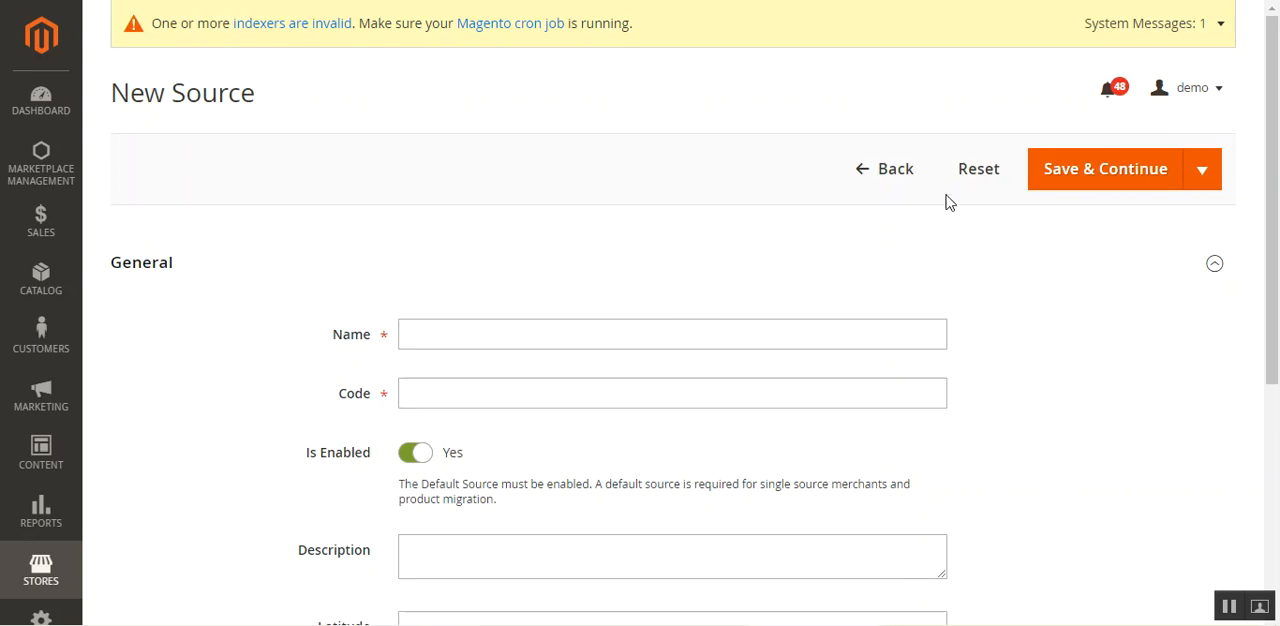
{"action": "scroll", "coordinate": [930, 220], "scroll_direction": "down", "scroll_amount": 4}
{"action": "scroll", "coordinate": [909, 237], "scroll_direction": "up", "scroll_amount": 2}
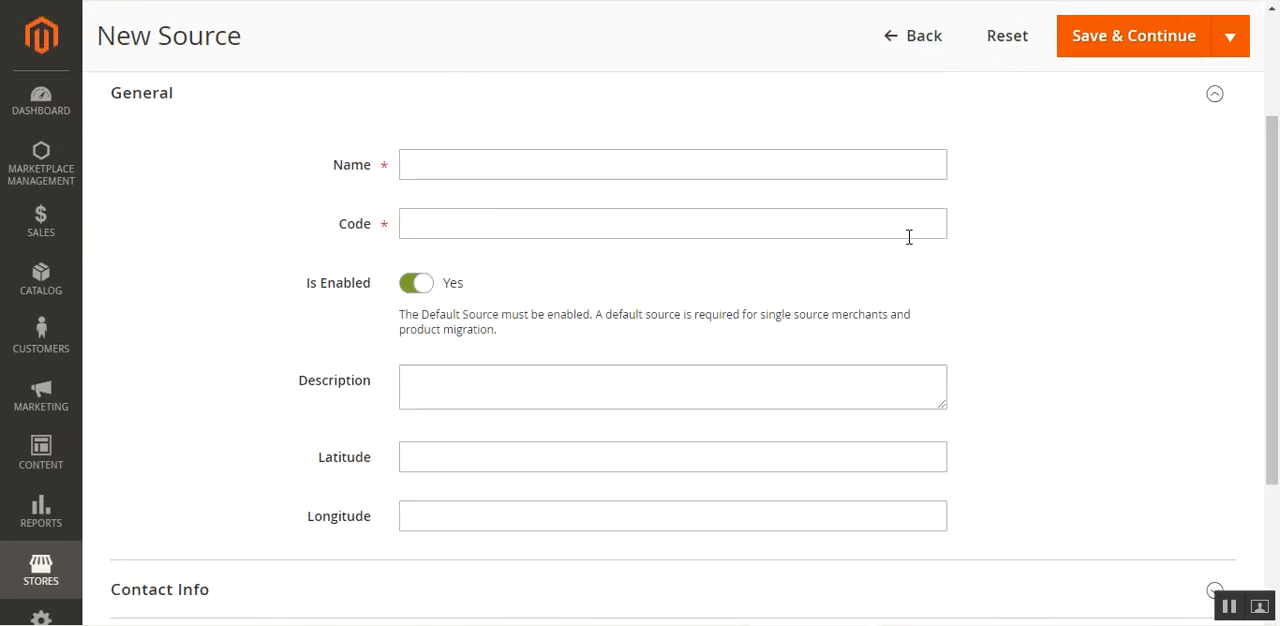
{"action": "left_click", "coordinate": [174, 100]}
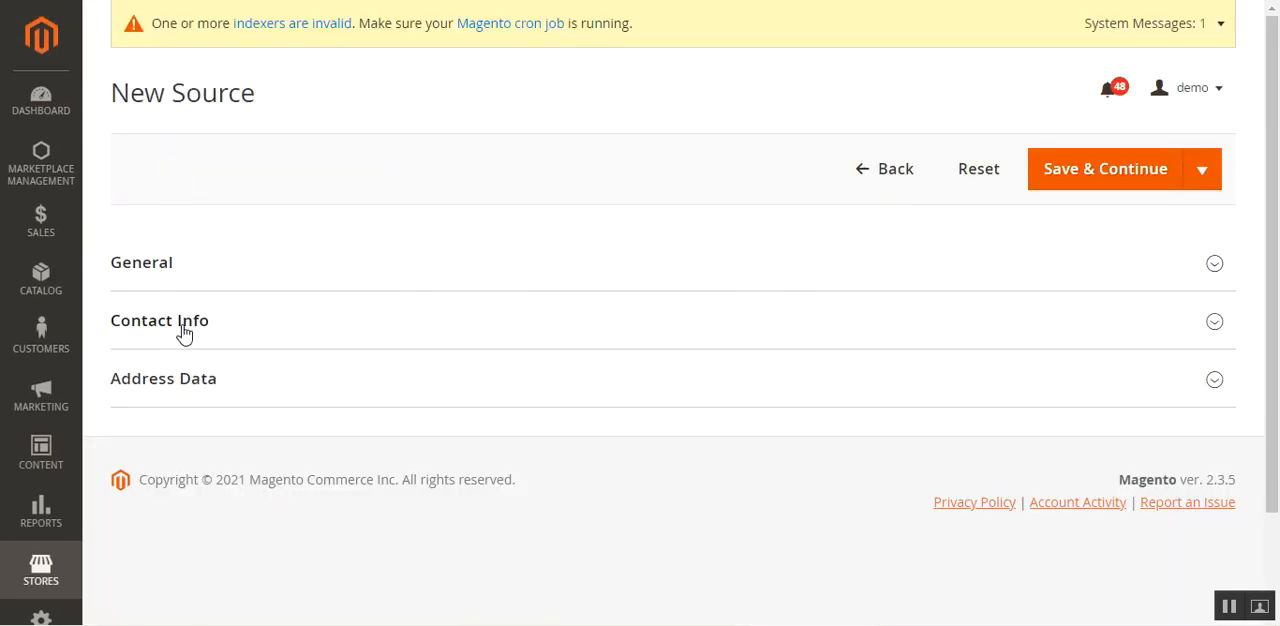
{"action": "left_click", "coordinate": [183, 333]}
{"action": "left_click", "coordinate": [183, 333]}
{"action": "left_click", "coordinate": [177, 390]}
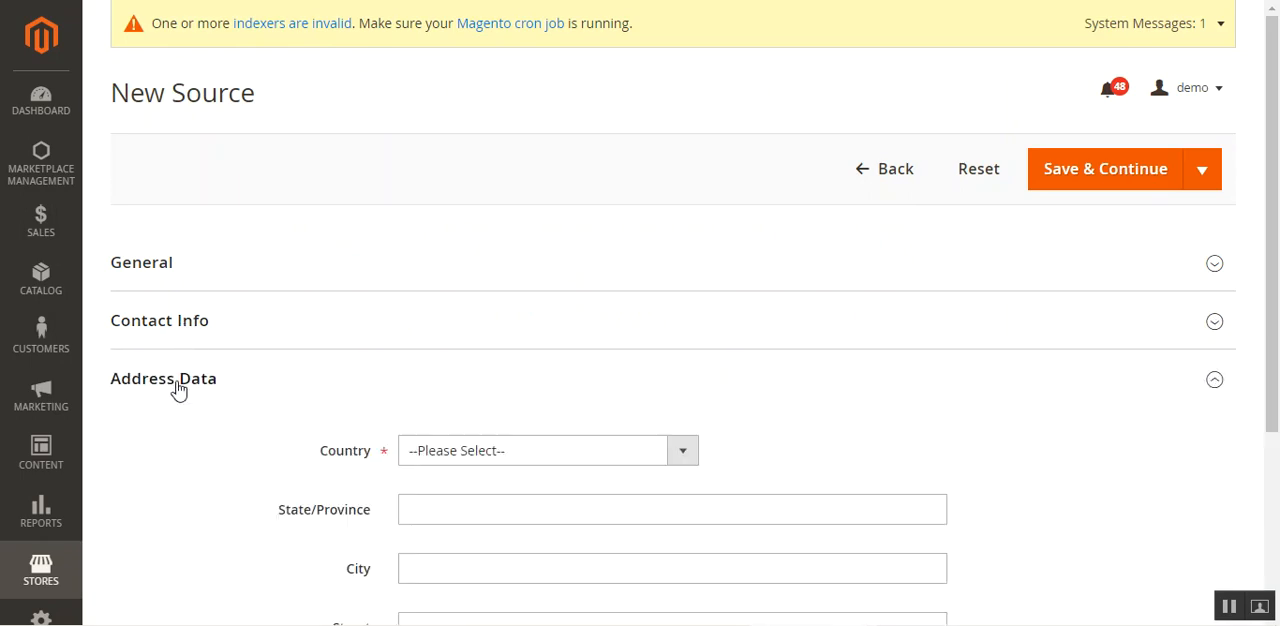
{"action": "left_click", "coordinate": [180, 386]}
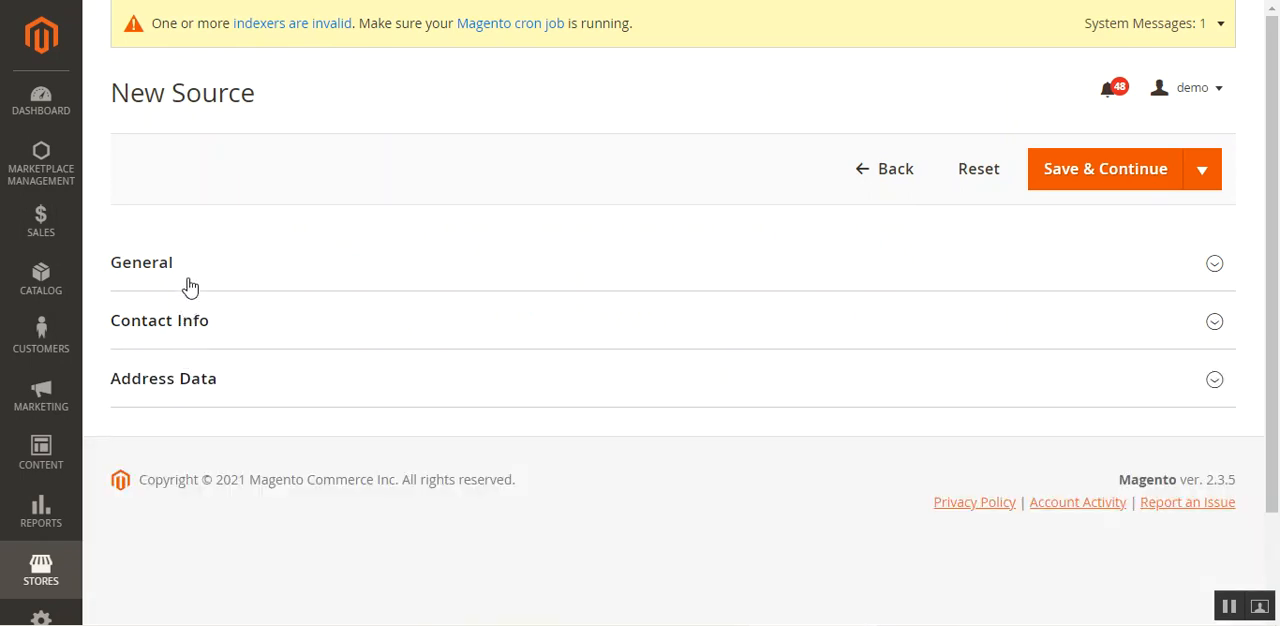
Enter US as both the name and the code of the new source in the General section.
{"action": "left_click", "coordinate": [190, 285]}
{"action": "left_click", "coordinate": [463, 337]}
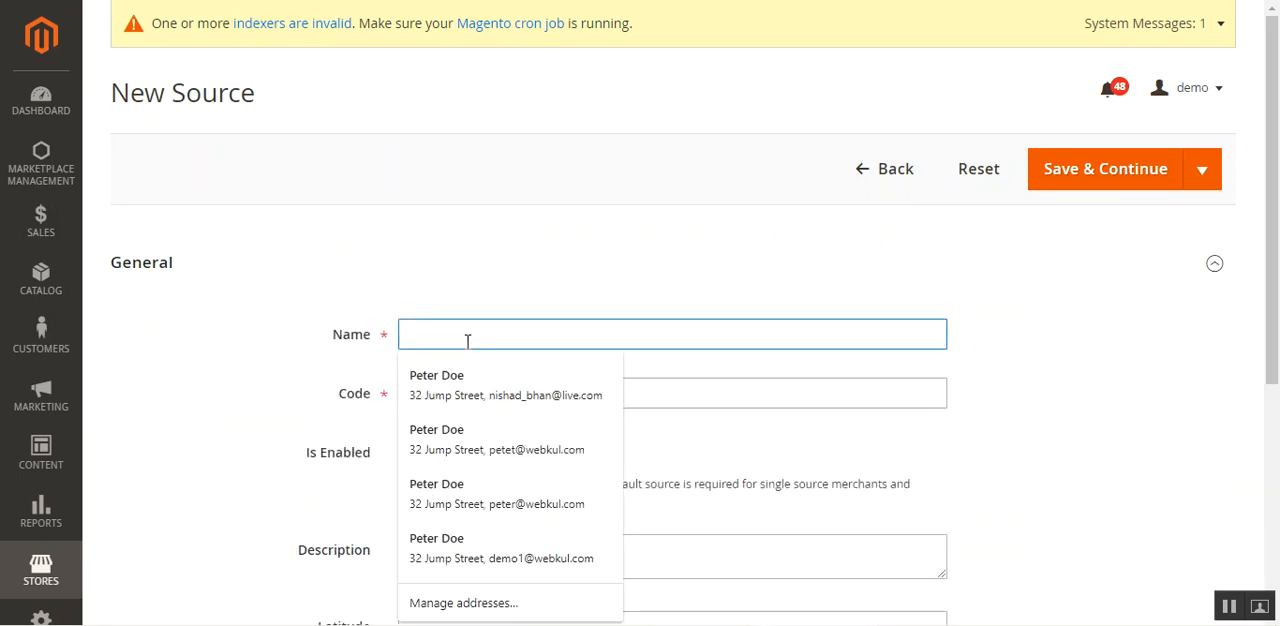
{"action": "type", "text": "US"}
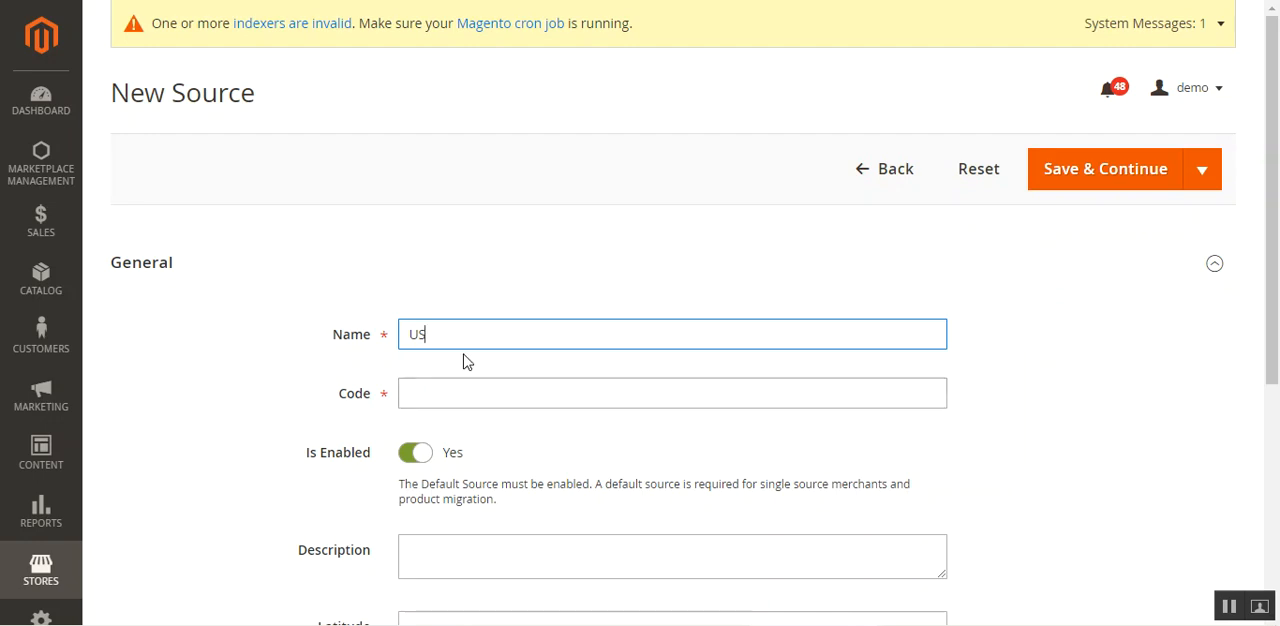
{"action": "left_click", "coordinate": [486, 394]}
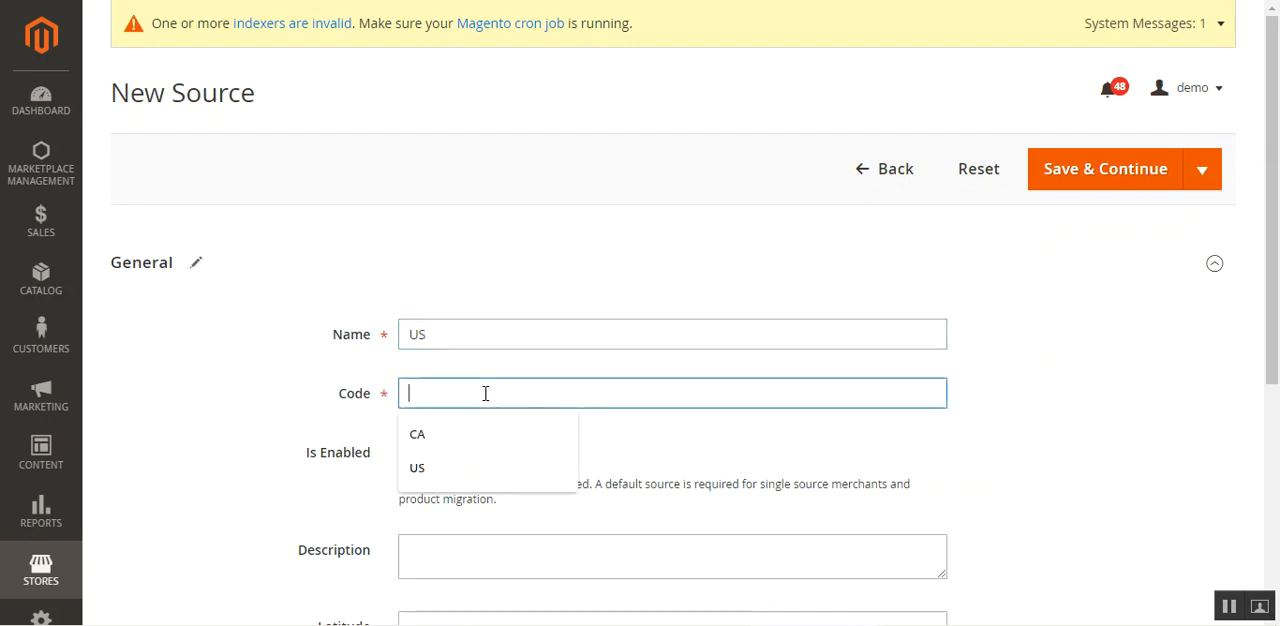
{"action": "left_click", "coordinate": [483, 466]}
{"action": "scroll", "coordinate": [486, 460], "scroll_direction": "down", "scroll_amount": 3}
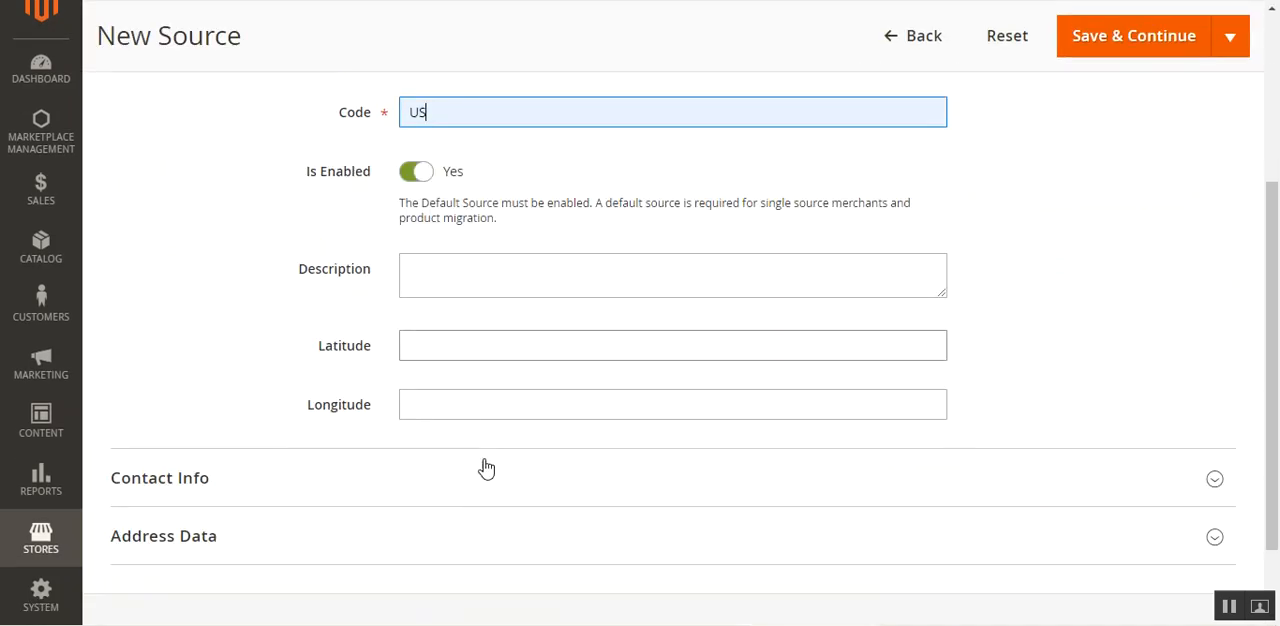
{"action": "left_click", "coordinate": [443, 277]}
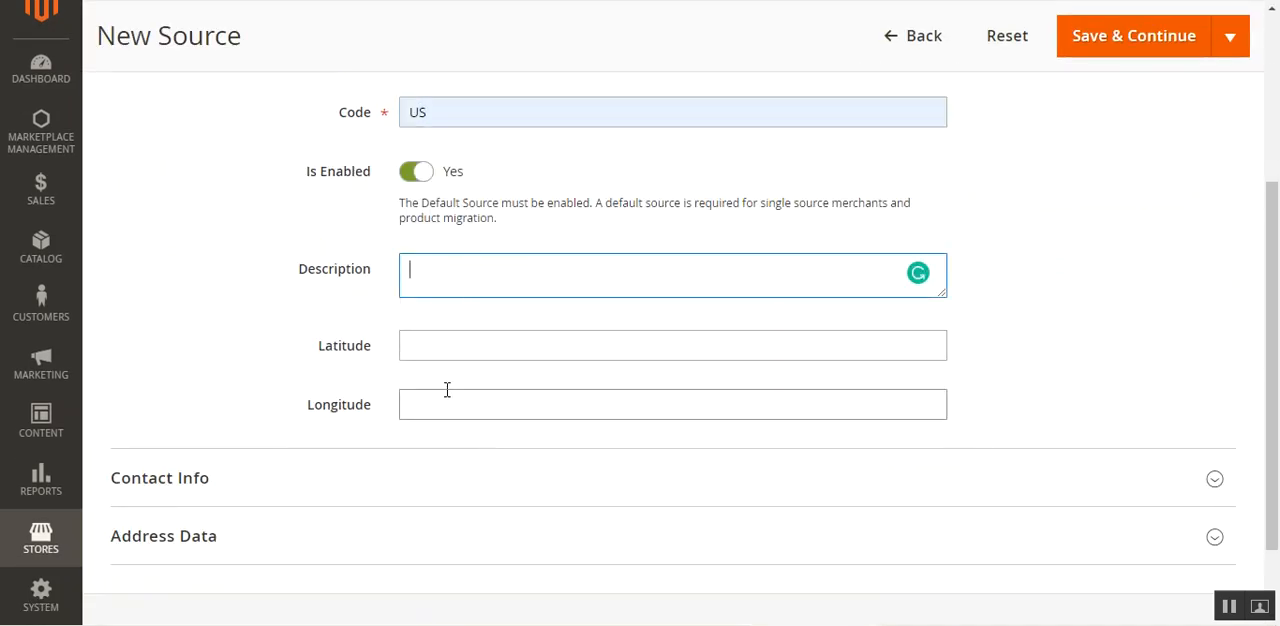
Fill in the contact name, email and phone in the source's Contact Info from a saved contact entry.
{"action": "scroll", "coordinate": [300, 375], "scroll_direction": "down", "scroll_amount": 1}
{"action": "left_click", "coordinate": [223, 385]}
{"action": "scroll", "coordinate": [340, 400], "scroll_direction": "down", "scroll_amount": 2}
{"action": "left_click", "coordinate": [465, 256]}
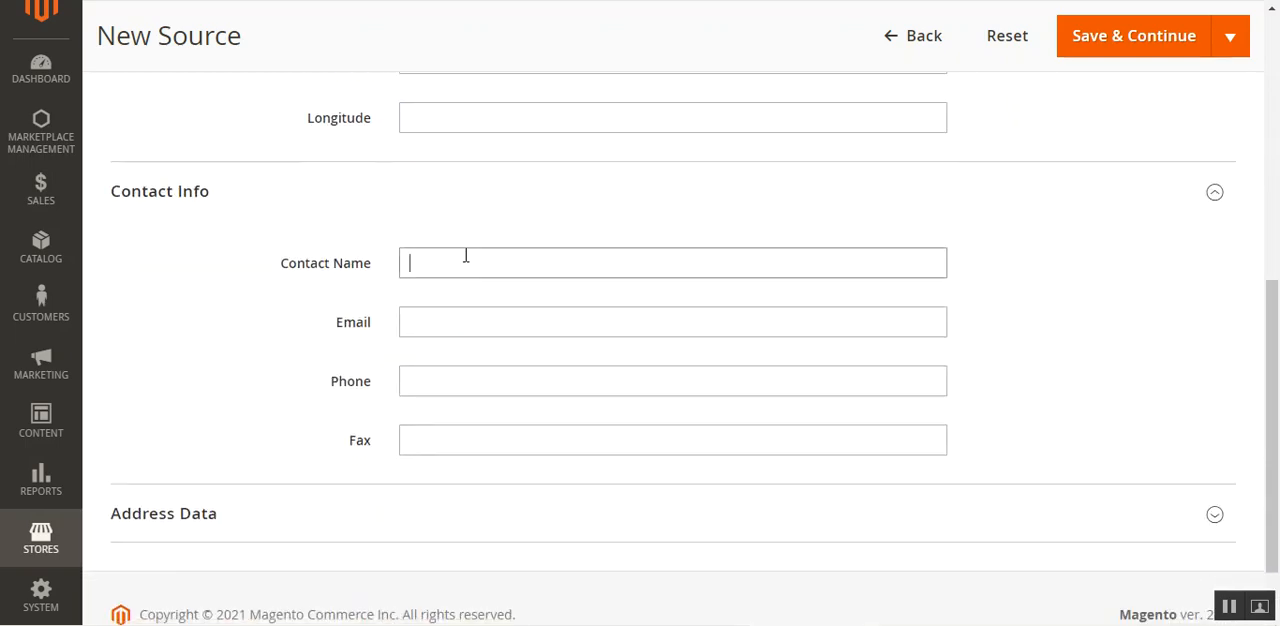
{"action": "left_click", "coordinate": [470, 318]}
{"action": "scroll", "coordinate": [277, 386], "scroll_direction": "down", "scroll_amount": 1}
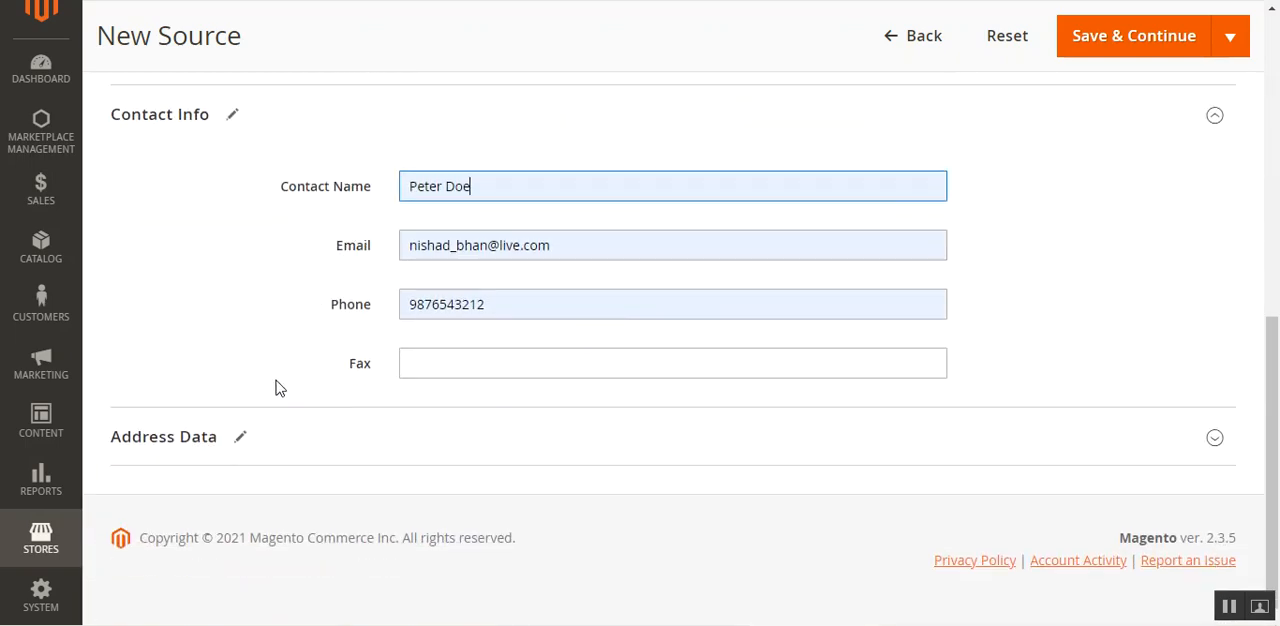
Set the source's country to United States and state to California, and fill in the city, street and postcode from a saved address.
{"action": "left_click", "coordinate": [171, 440]}
{"action": "scroll", "coordinate": [300, 460], "scroll_direction": "down", "scroll_amount": 3}
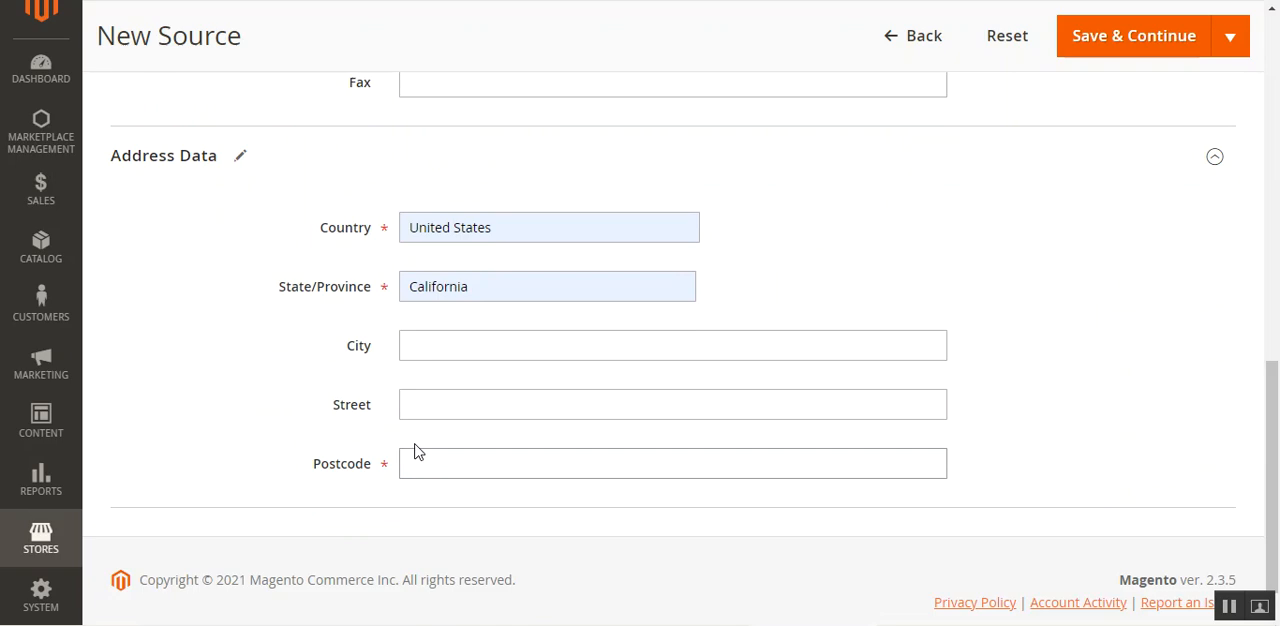
{"action": "left_click", "coordinate": [517, 236]}
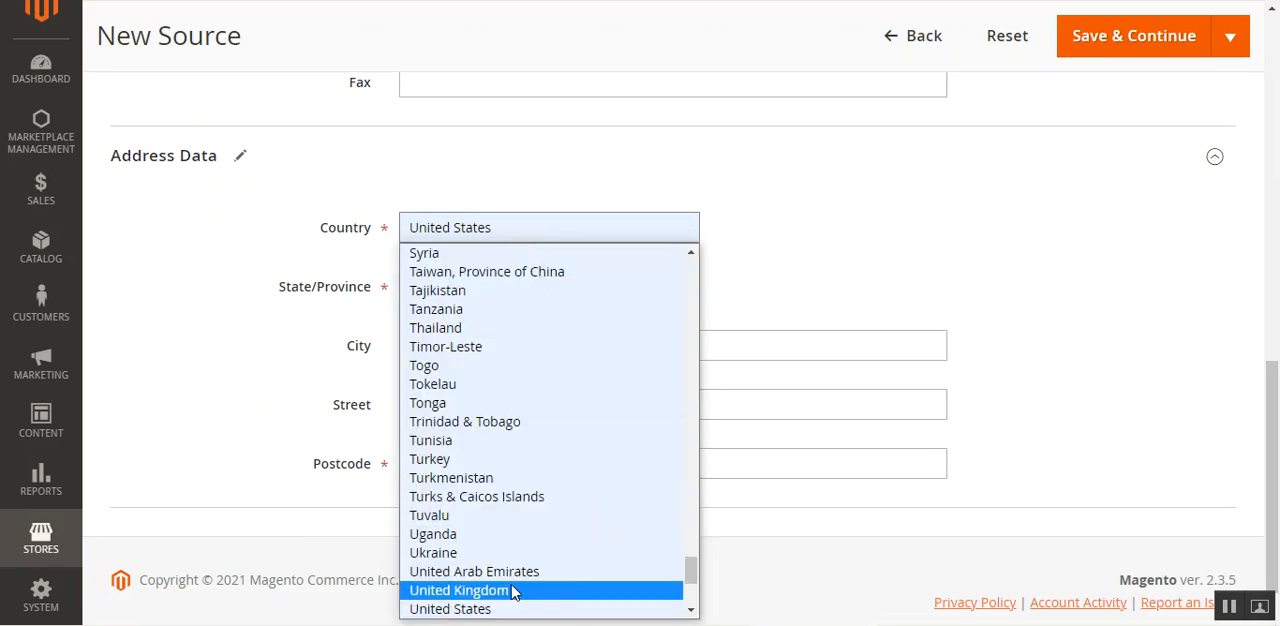
{"action": "key", "text": "Down"}
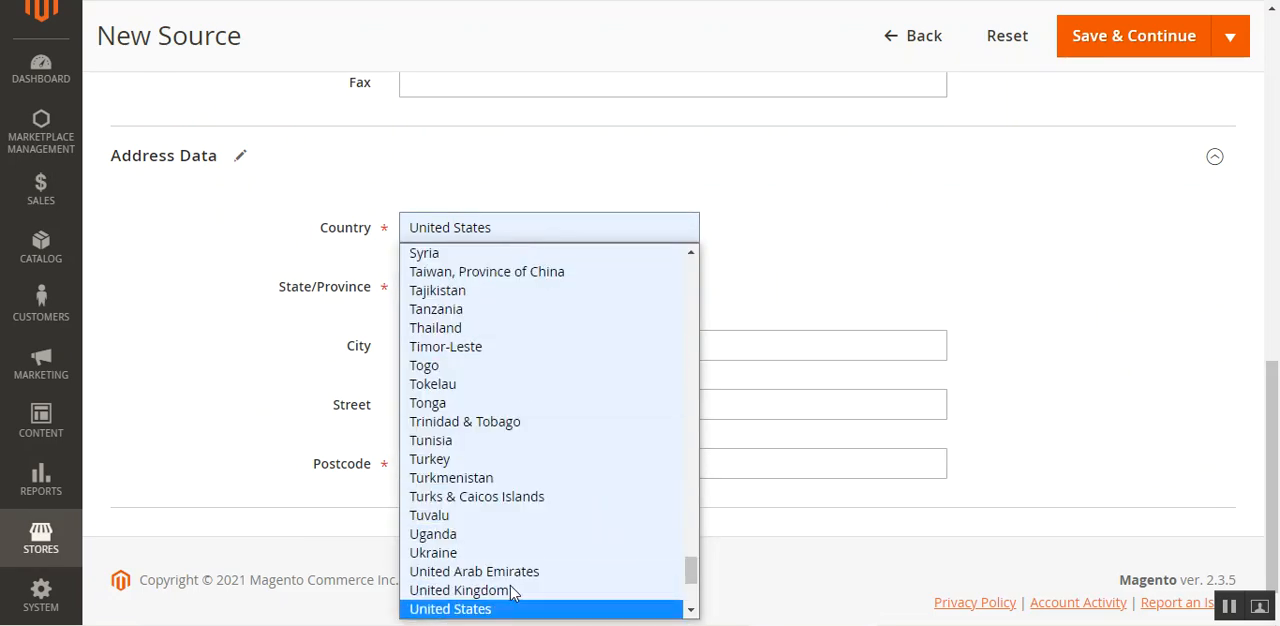
{"action": "left_click", "coordinate": [510, 614]}
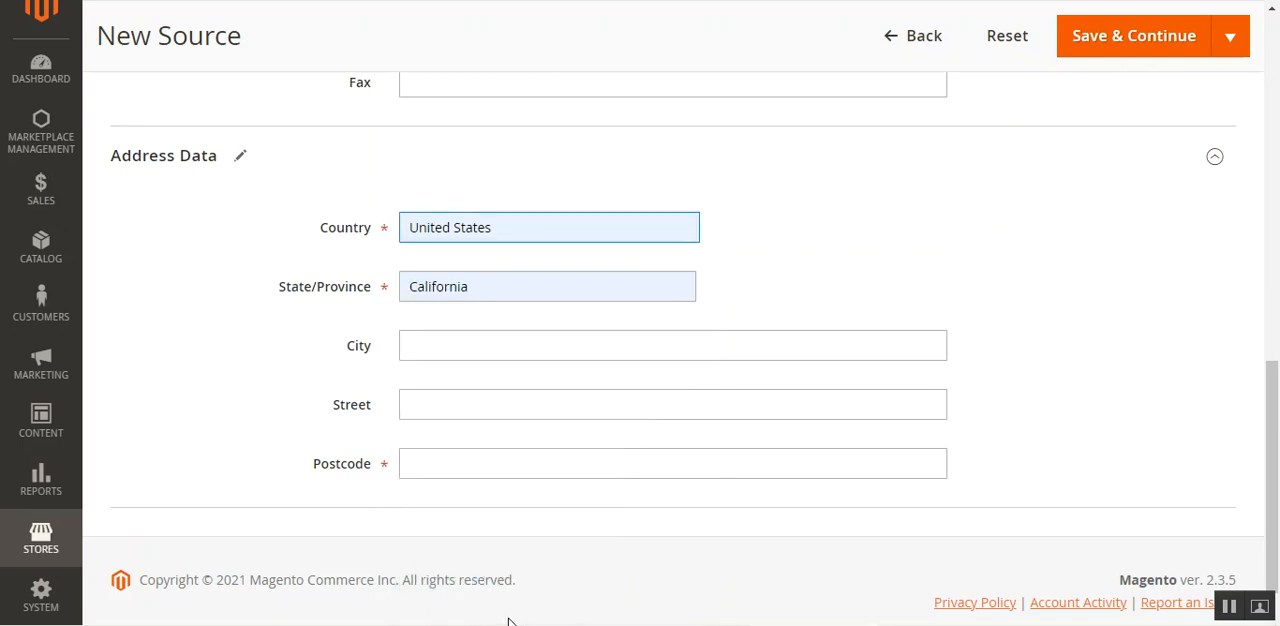
{"action": "left_click", "coordinate": [488, 295]}
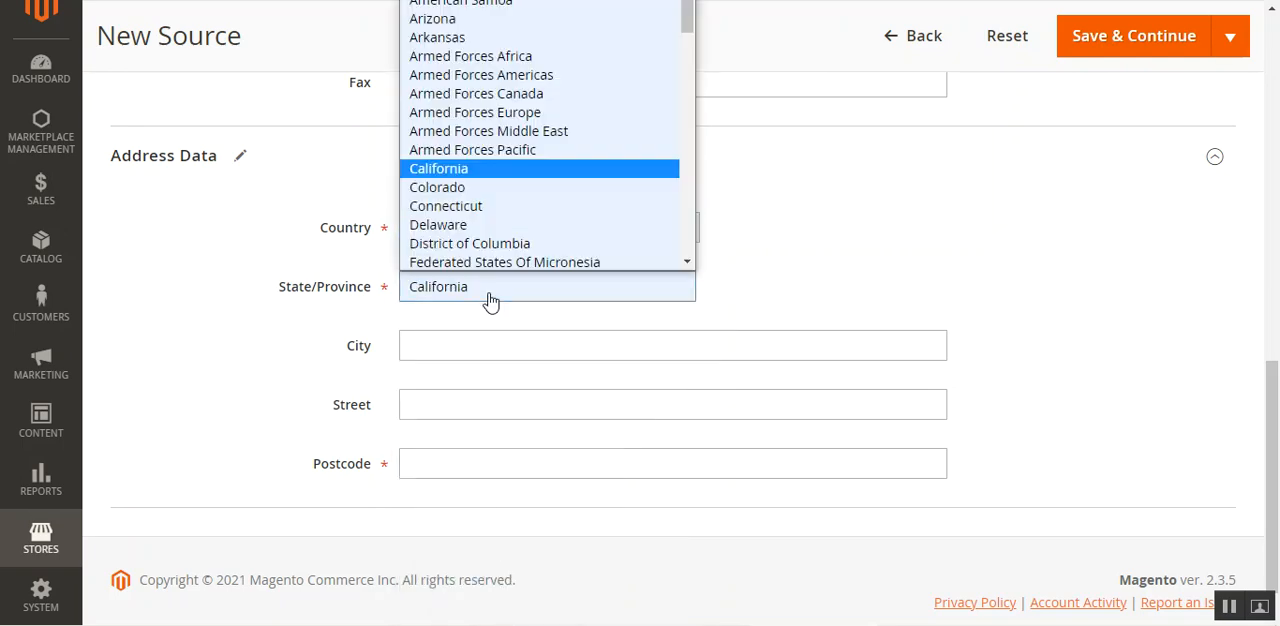
{"action": "left_click", "coordinate": [501, 175]}
{"action": "left_click", "coordinate": [454, 343]}
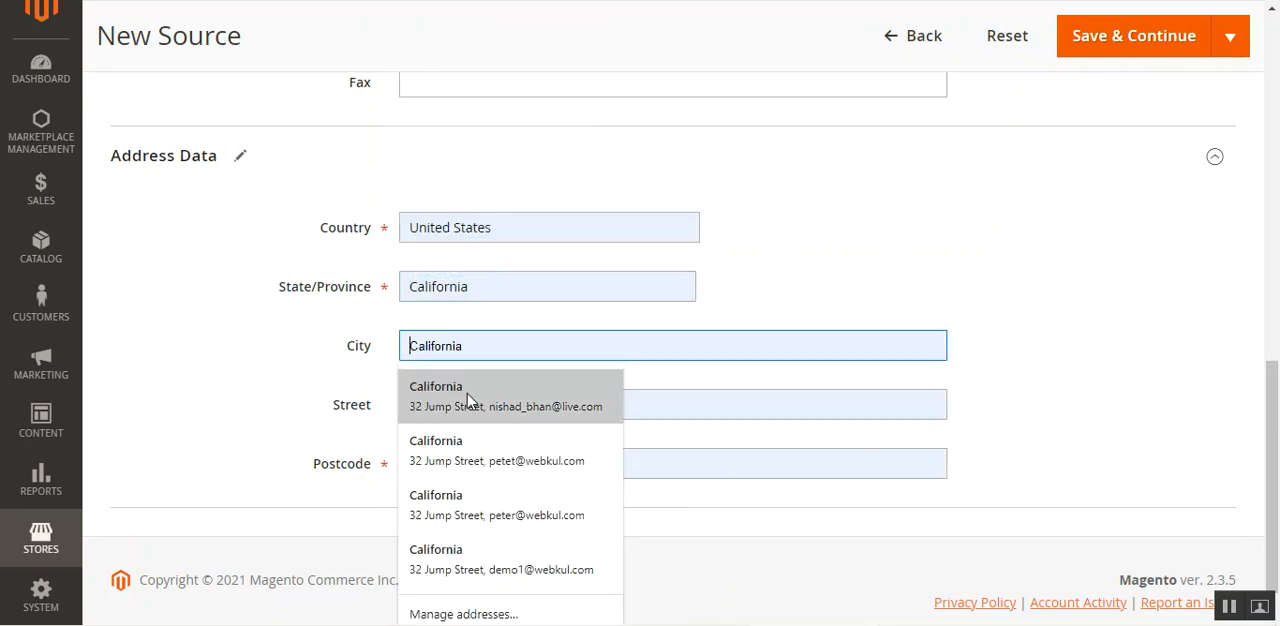
{"action": "left_click", "coordinate": [468, 395]}
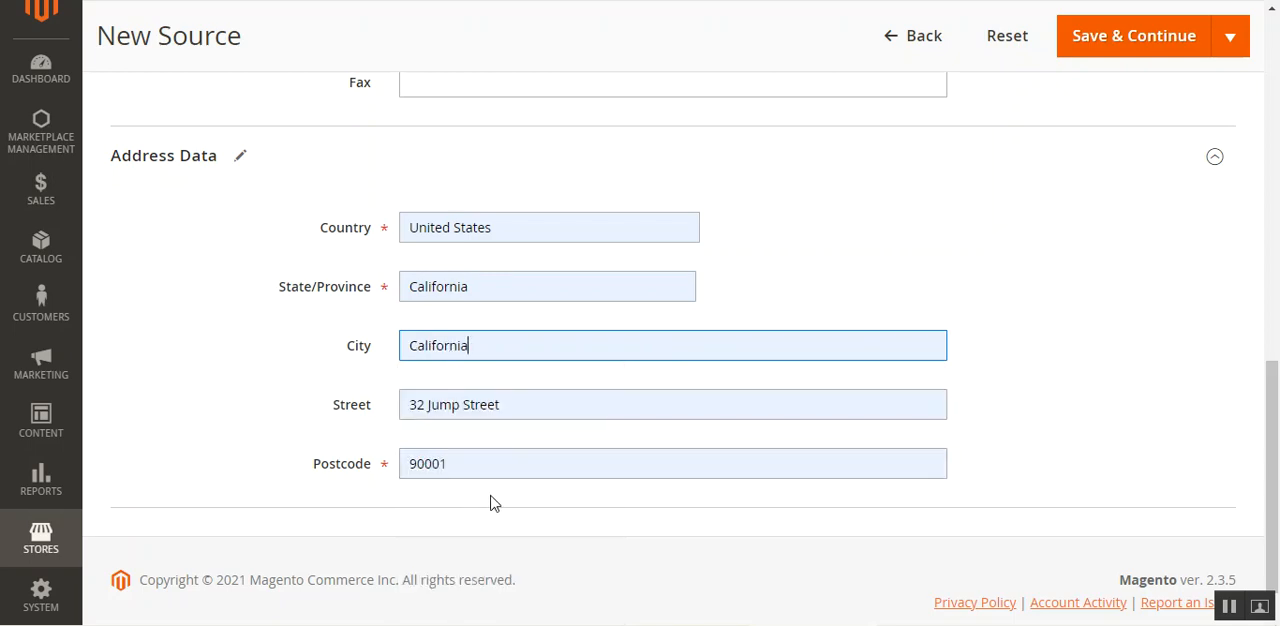
Save the new US source and return to the list of sources.
{"action": "scroll", "coordinate": [910, 488], "scroll_direction": "up", "scroll_amount": 10}
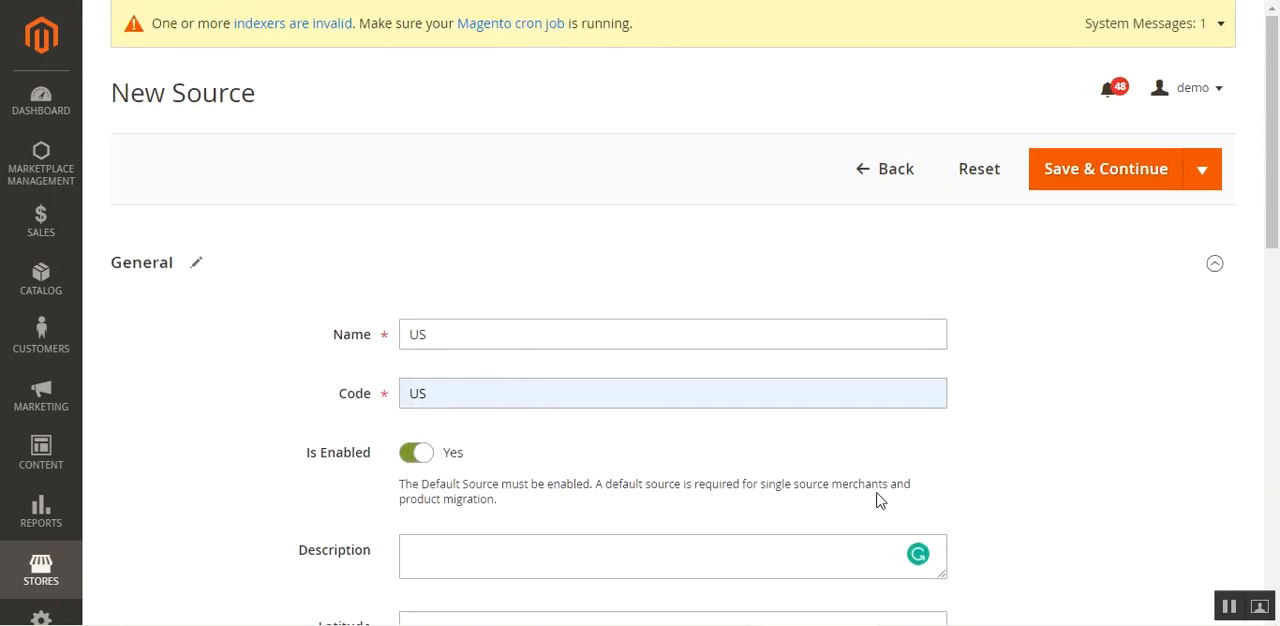
{"action": "left_click", "coordinate": [1087, 184]}
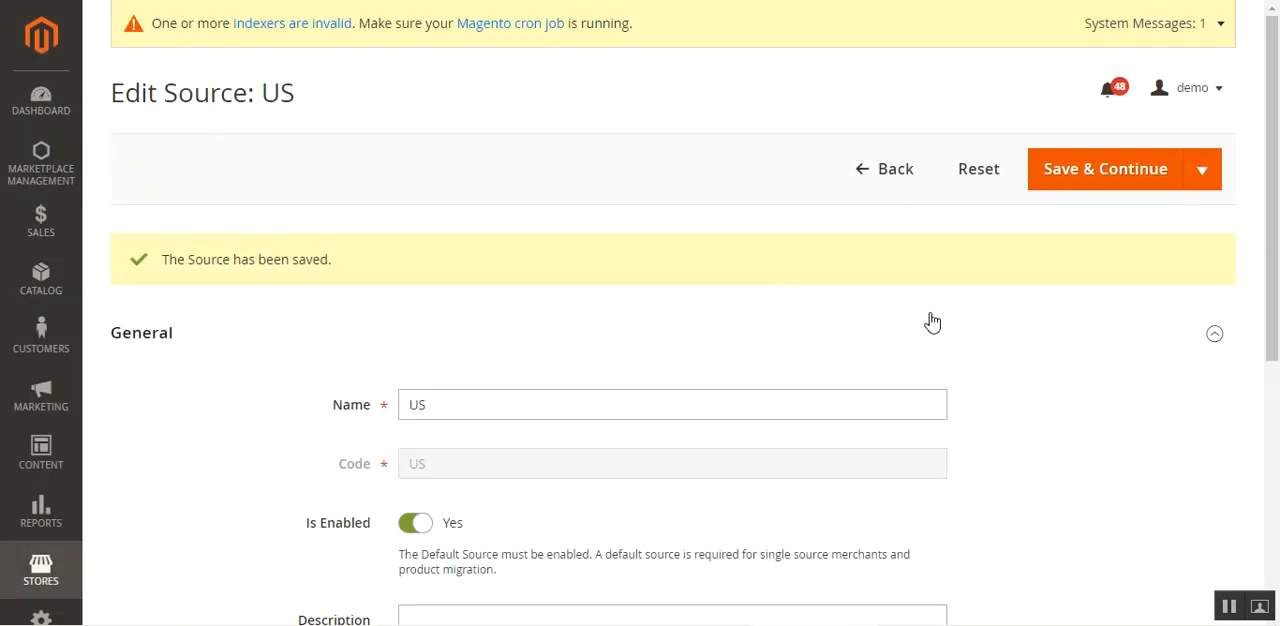
{"action": "left_click", "coordinate": [871, 179]}
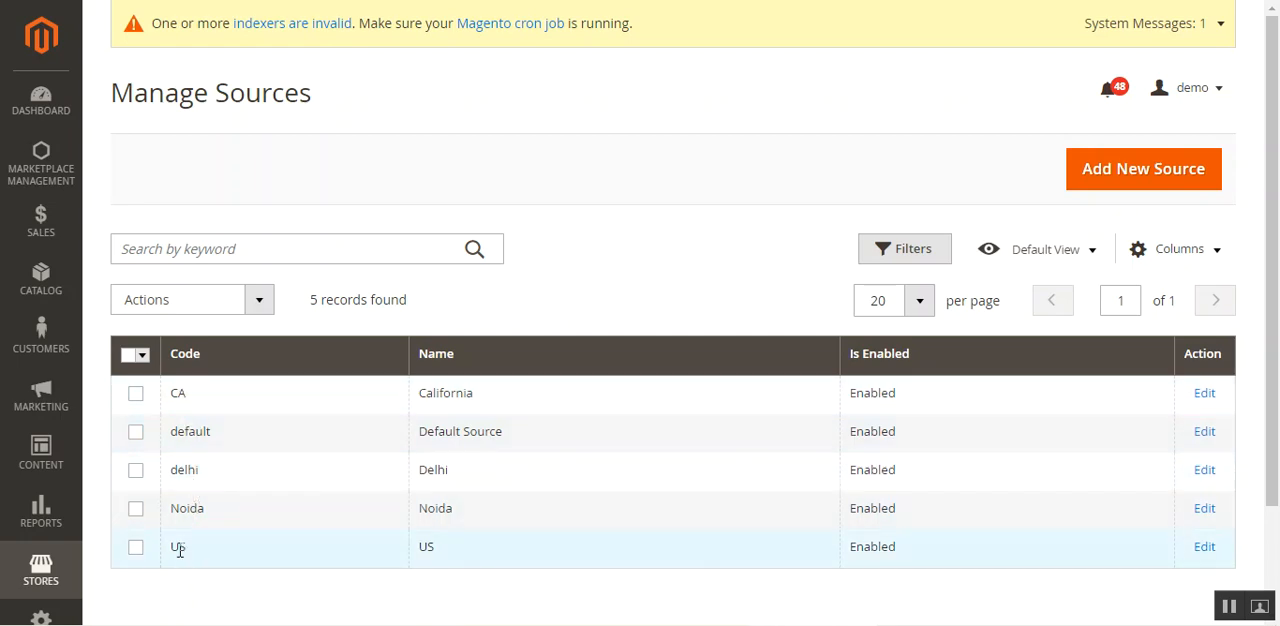
{"action": "left_click", "coordinate": [135, 549]}
{"action": "left_click", "coordinate": [136, 397]}
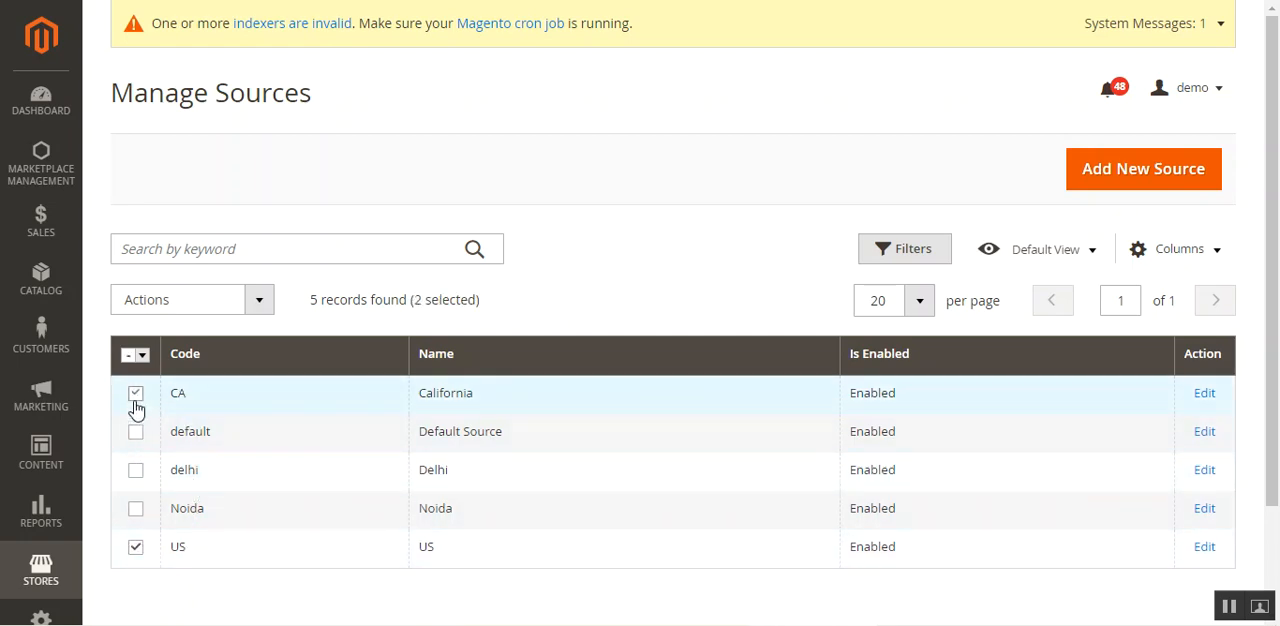
{"action": "left_click", "coordinate": [135, 549]}
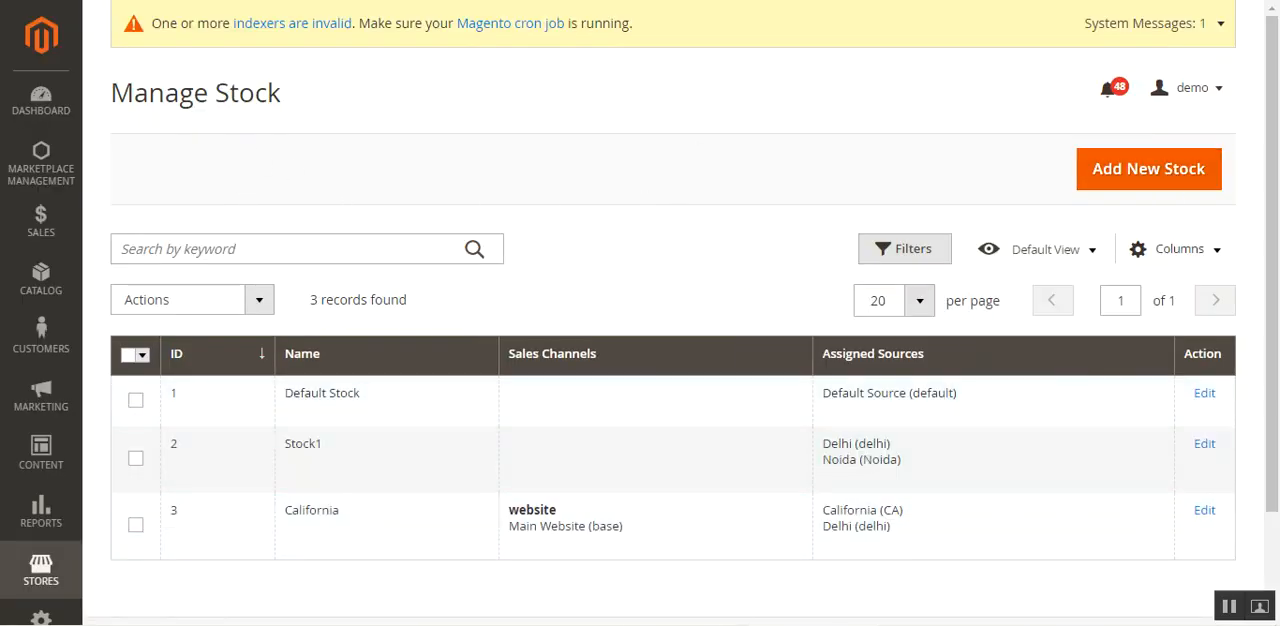
Add a new stock named US and select Main Website as its sales channel.
{"action": "mouse_move", "coordinate": [852, 525]}
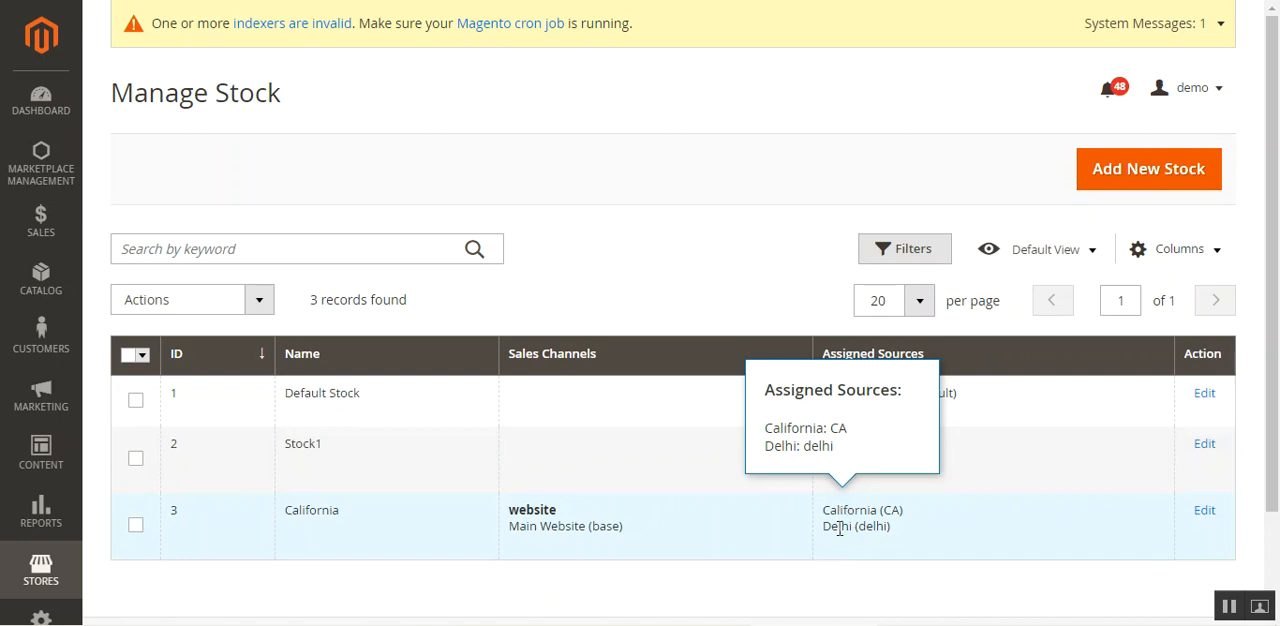
{"action": "double_click", "coordinate": [302, 512]}
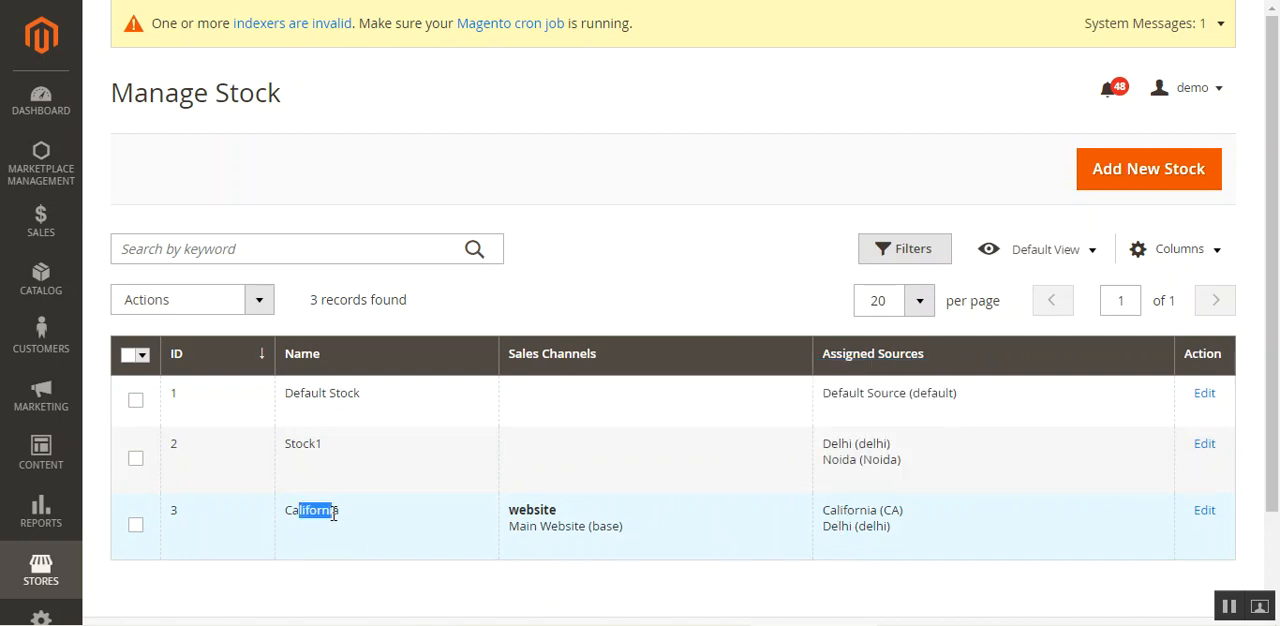
{"action": "left_click", "coordinate": [1137, 178]}
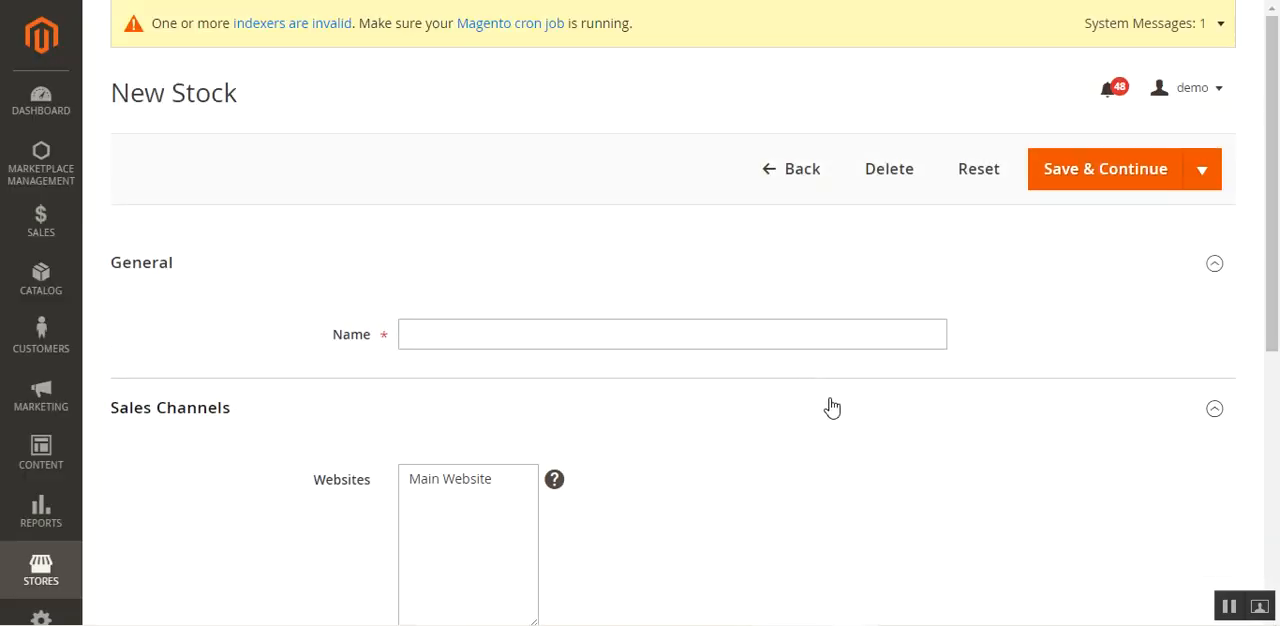
{"action": "left_click", "coordinate": [491, 340]}
{"action": "left_click", "coordinate": [494, 410]}
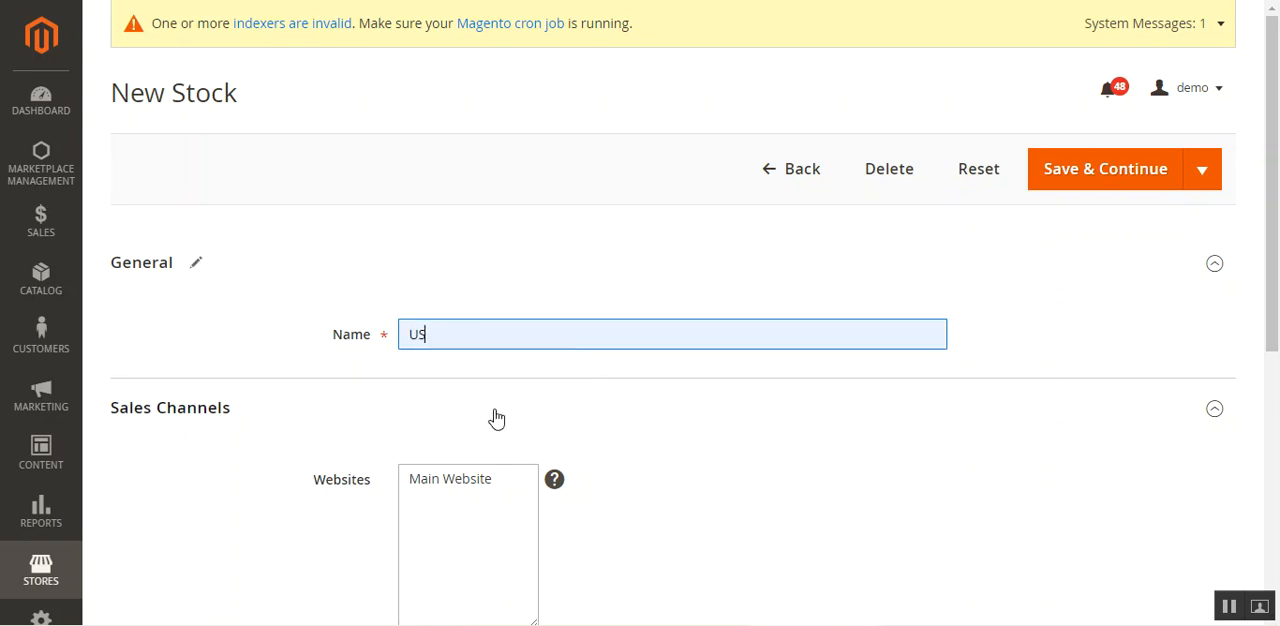
{"action": "scroll", "coordinate": [478, 350], "scroll_direction": "down", "scroll_amount": 3}
{"action": "left_click", "coordinate": [463, 200]}
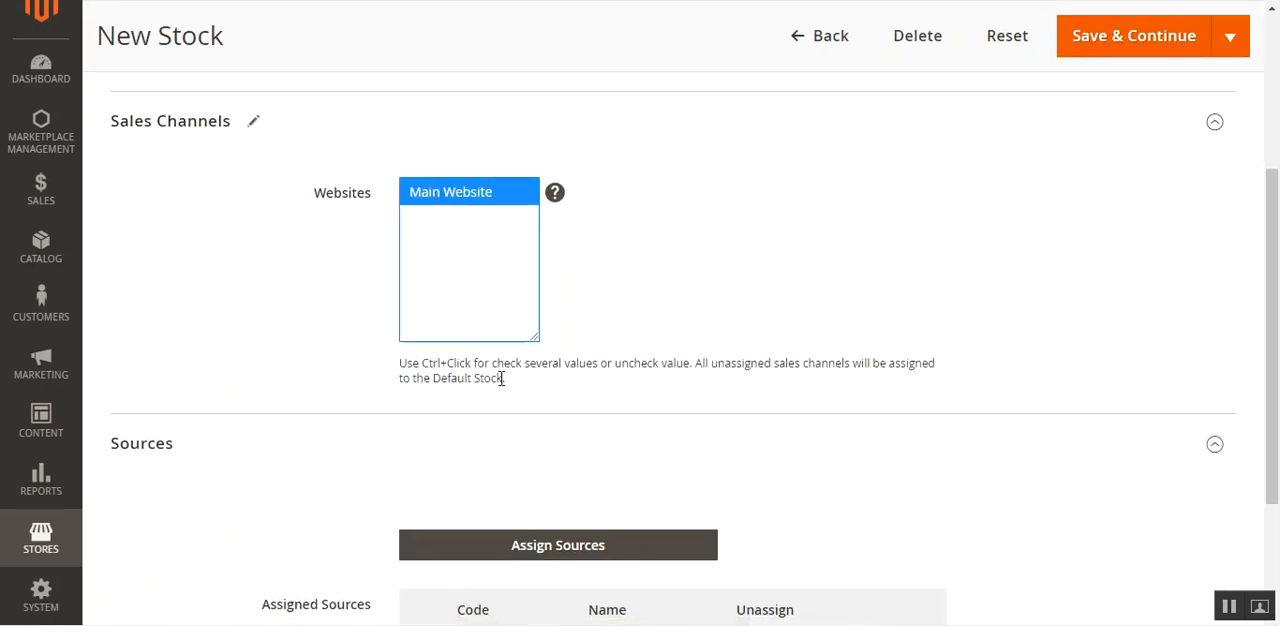
Assign the California, US and Delhi sources to the new stock.
{"action": "scroll", "coordinate": [500, 380], "scroll_direction": "down", "scroll_amount": 3}
{"action": "left_click", "coordinate": [556, 368]}
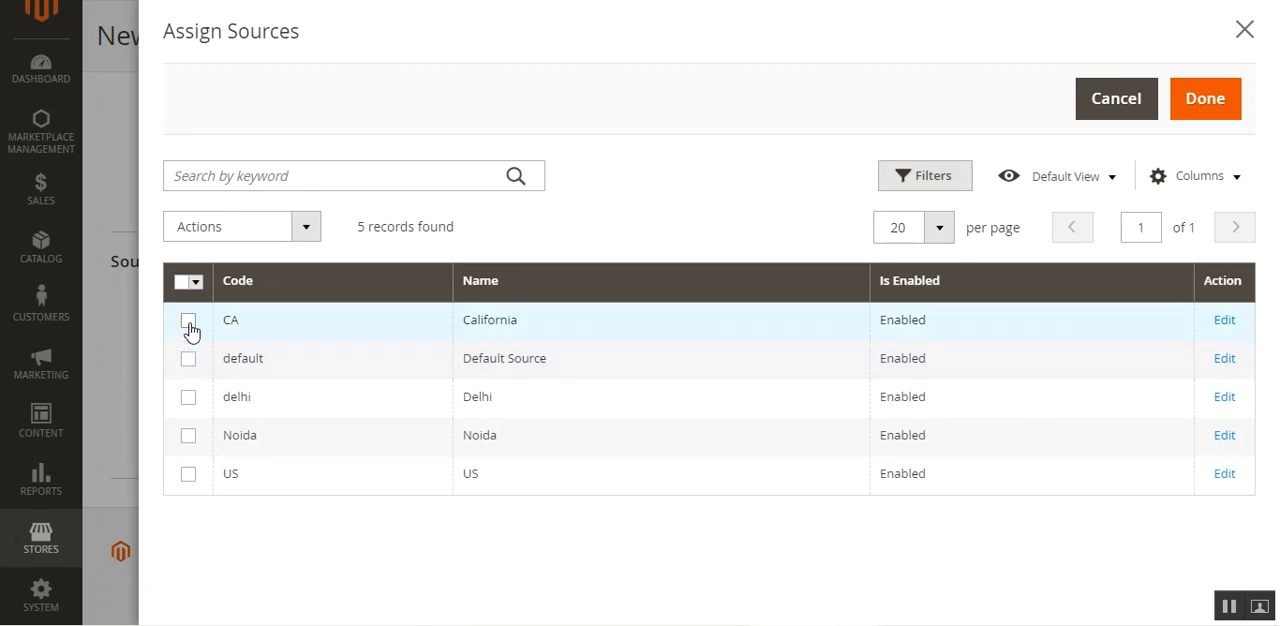
{"action": "left_click", "coordinate": [188, 321]}
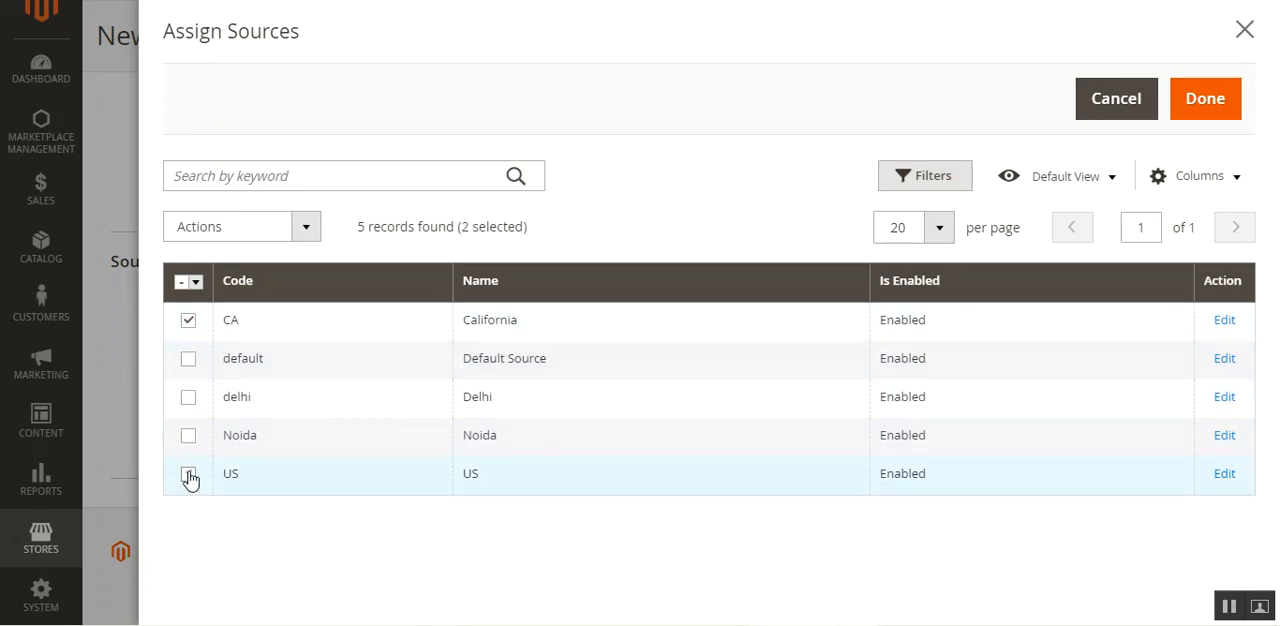
{"action": "left_click", "coordinate": [188, 397]}
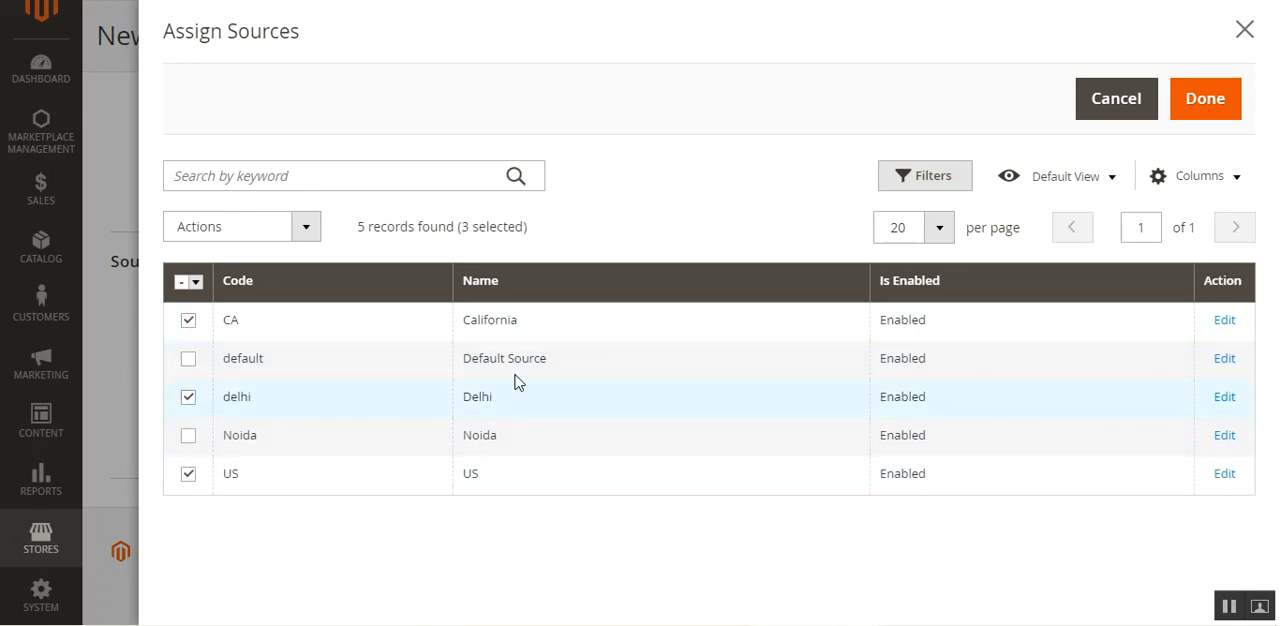
{"action": "left_click", "coordinate": [1206, 105]}
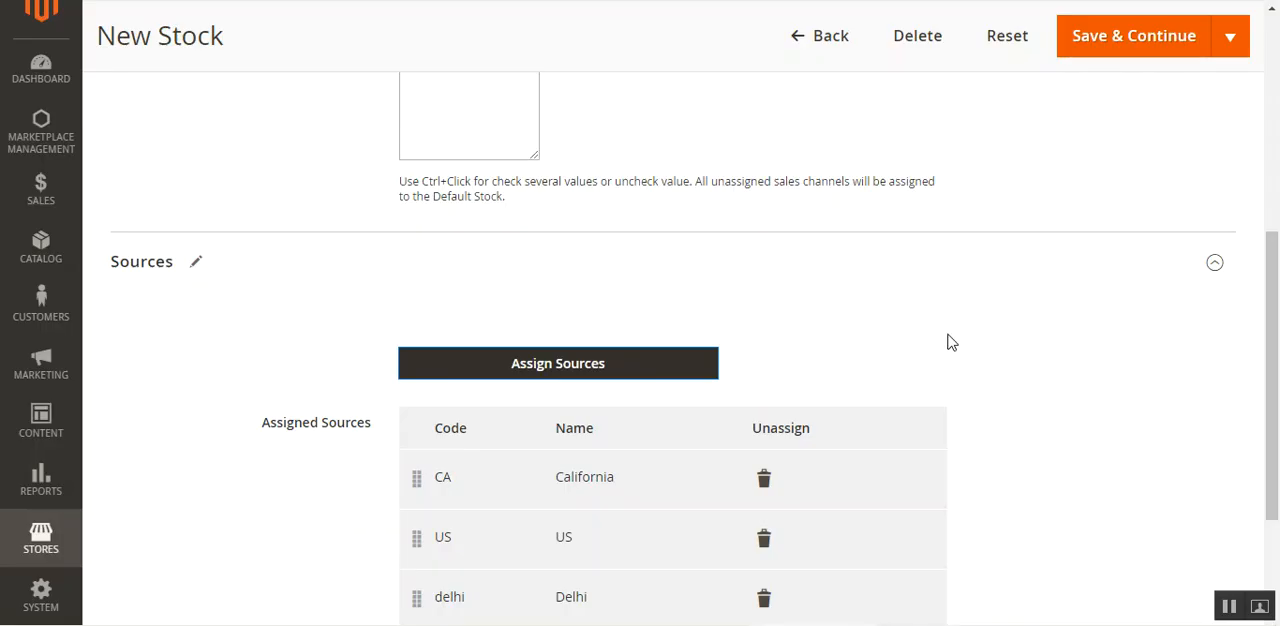
Save the new US stock and review its entry in the list of stocks.
{"action": "scroll", "coordinate": [958, 349], "scroll_direction": "down", "scroll_amount": 2}
{"action": "scroll", "coordinate": [820, 352], "scroll_direction": "up", "scroll_amount": 4}
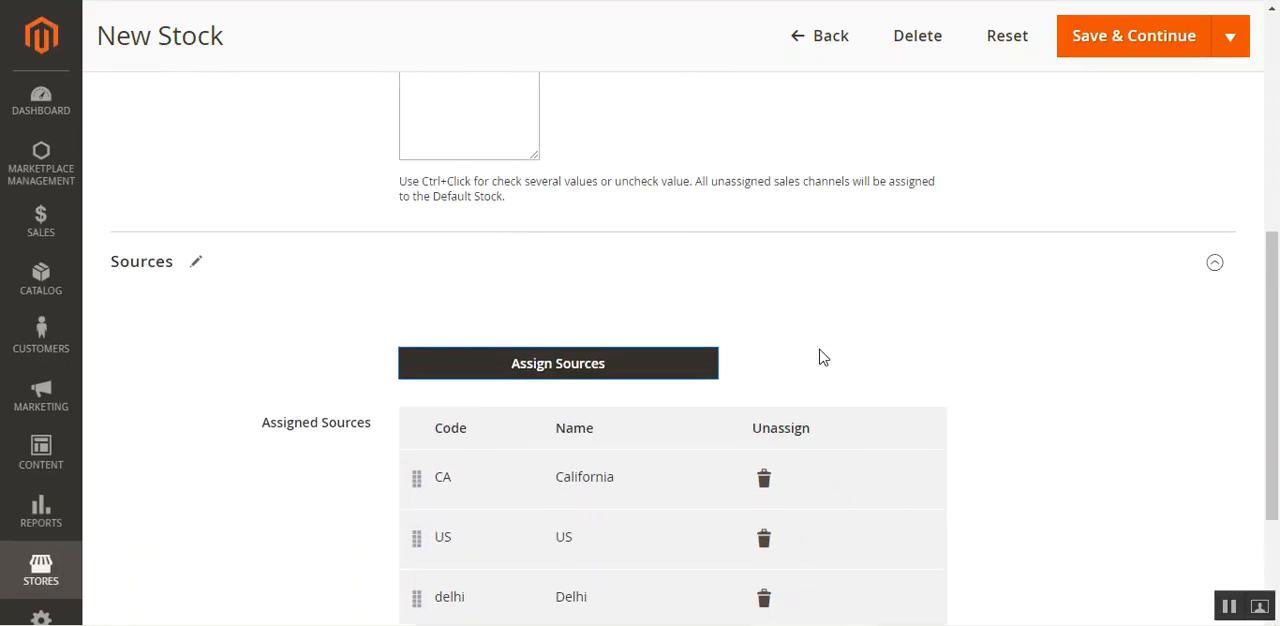
{"action": "scroll", "coordinate": [820, 356], "scroll_direction": "down", "scroll_amount": 3}
{"action": "scroll", "coordinate": [820, 358], "scroll_direction": "up", "scroll_amount": 5}
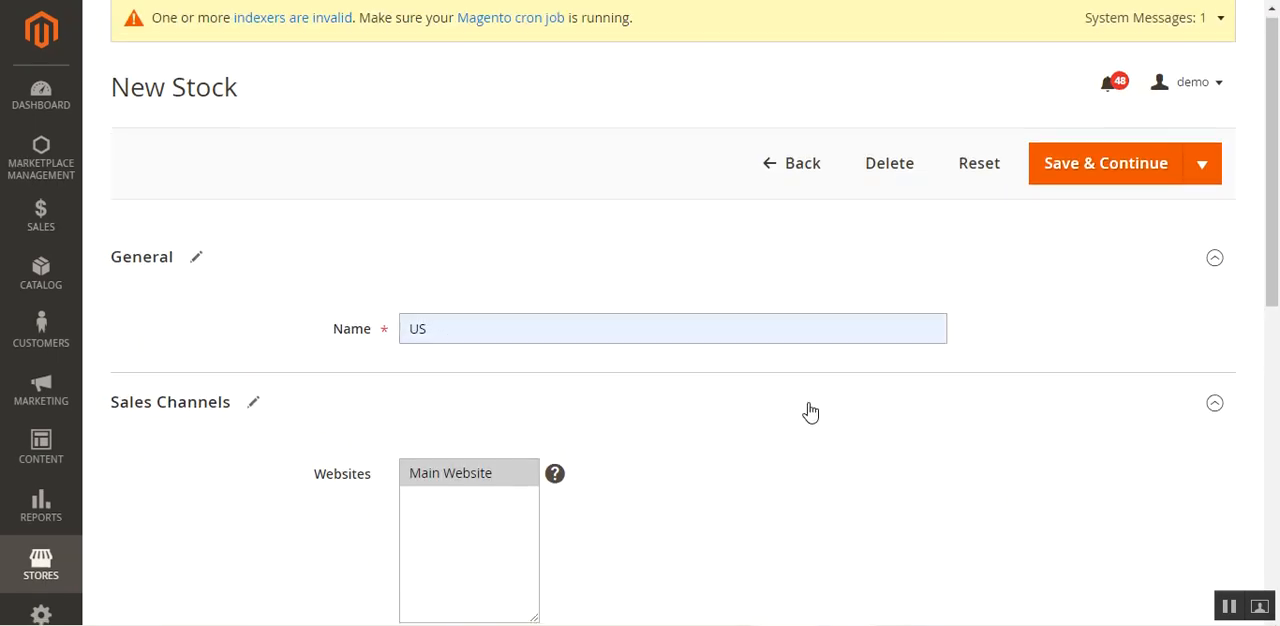
{"action": "scroll", "coordinate": [806, 412], "scroll_direction": "down", "scroll_amount": 6}
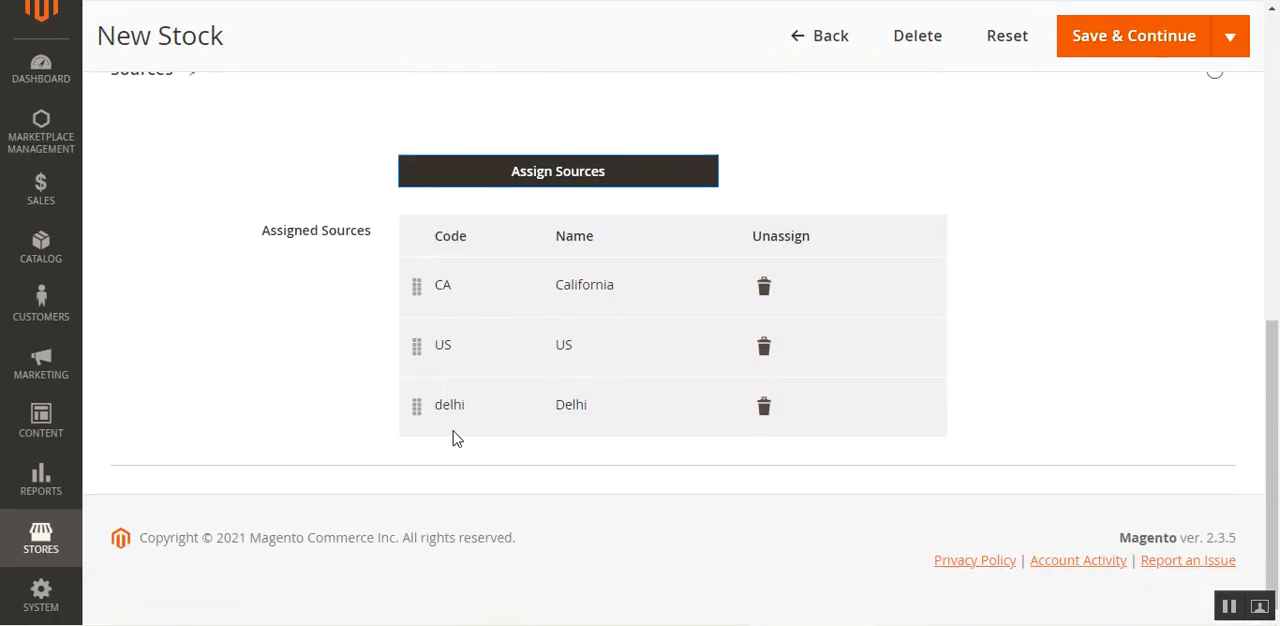
{"action": "scroll", "coordinate": [749, 423], "scroll_direction": "up", "scroll_amount": 6}
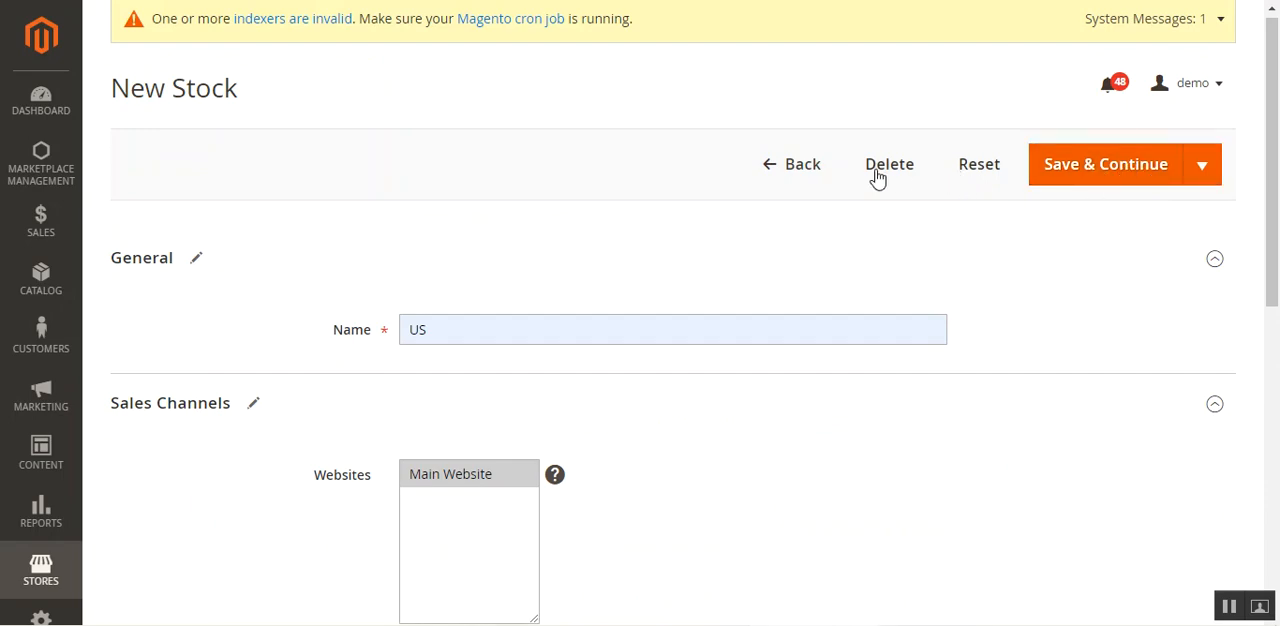
{"action": "left_click", "coordinate": [1109, 180]}
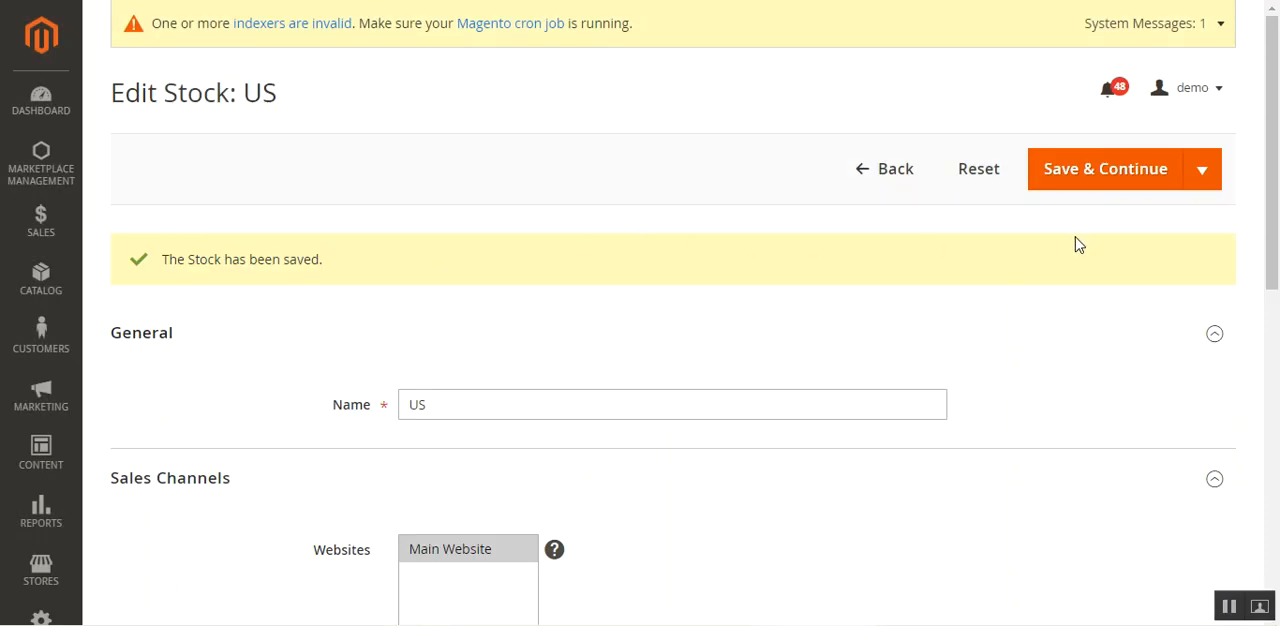
{"action": "left_click", "coordinate": [866, 173]}
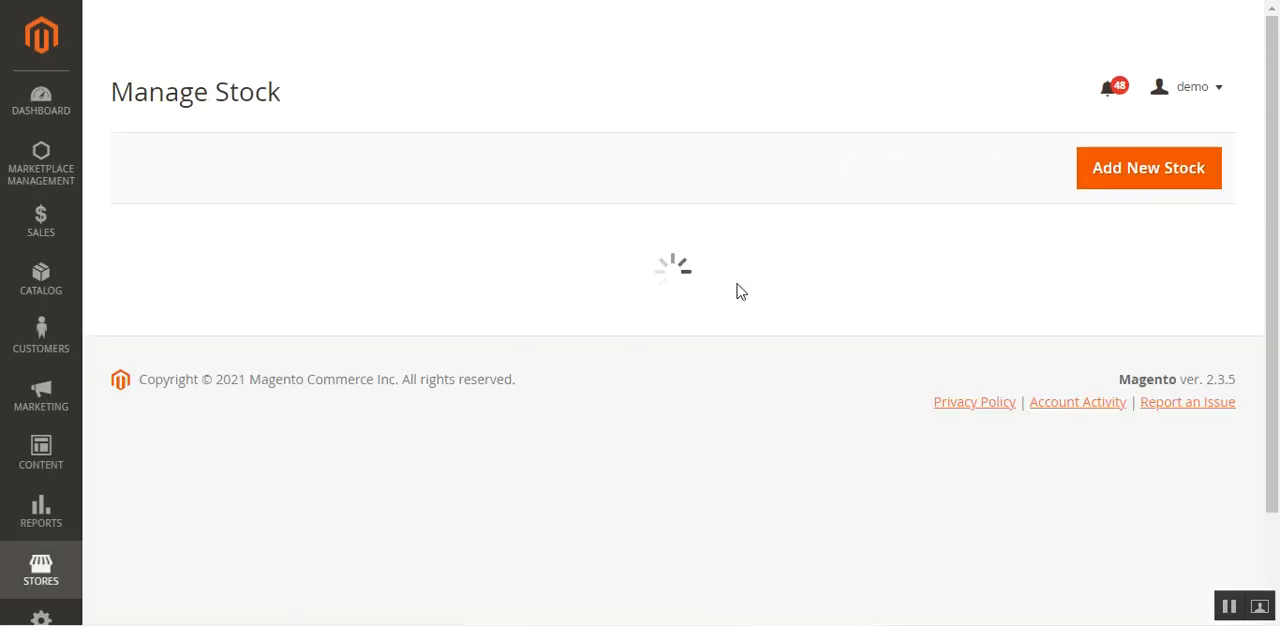
{"action": "left_click_drag", "start_coordinate": [1276, 236], "coordinate": [1277, 332]}
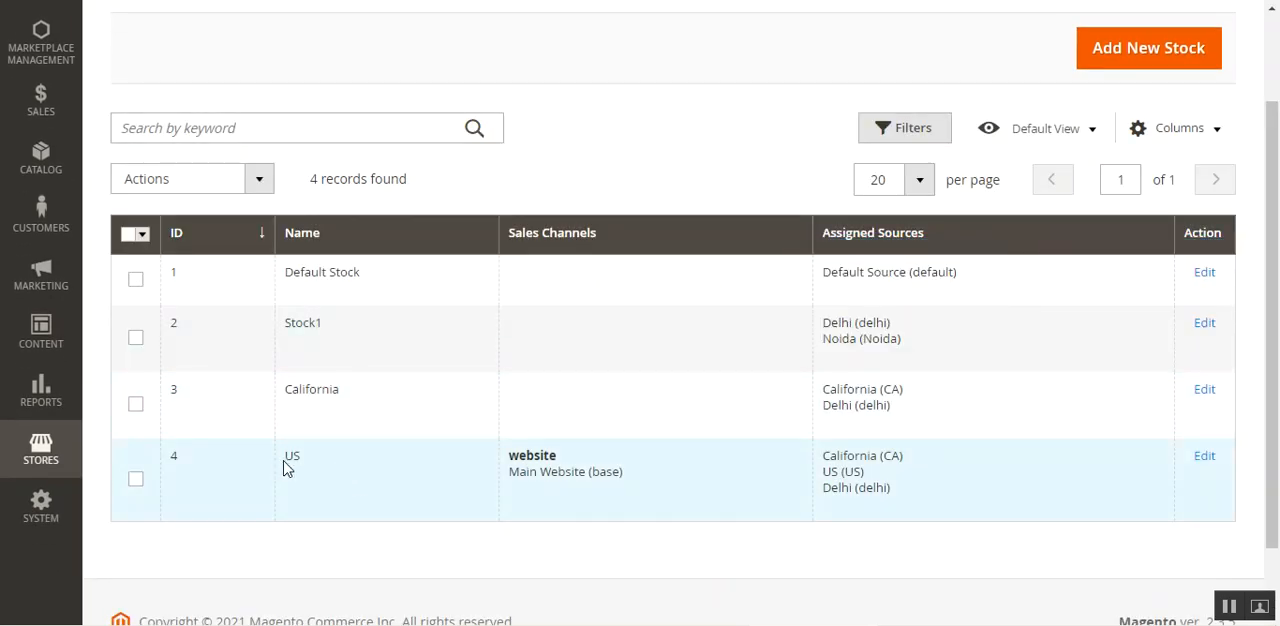
{"action": "left_click", "coordinate": [298, 456]}
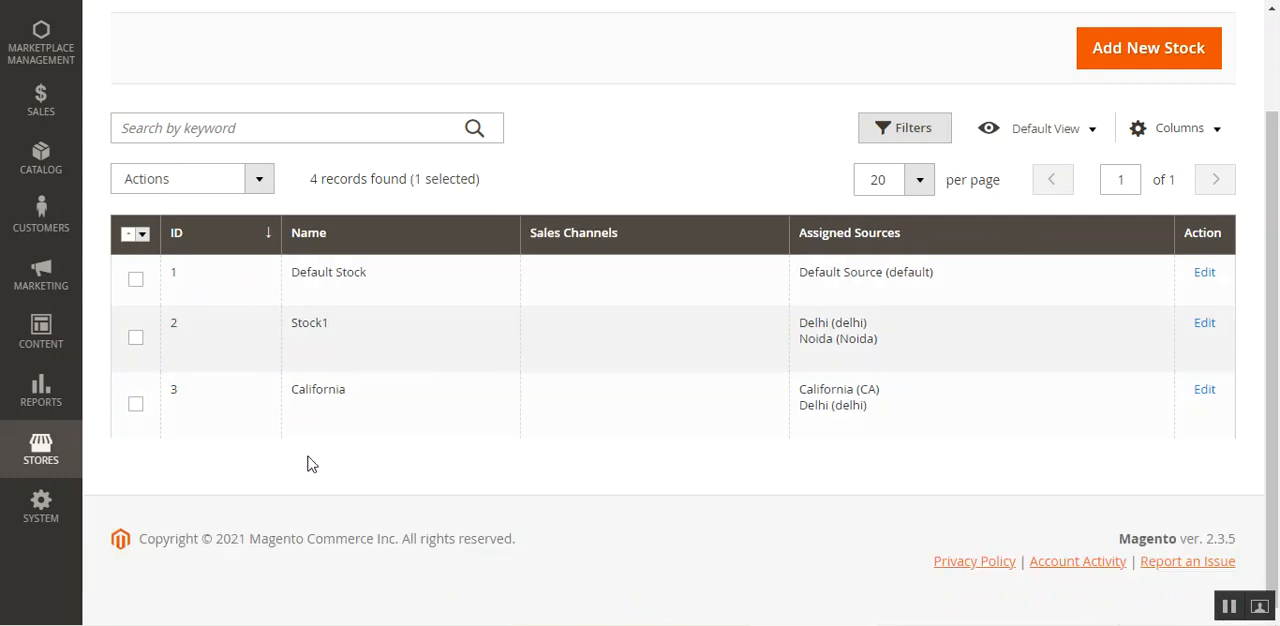
{"action": "left_click", "coordinate": [629, 548]}
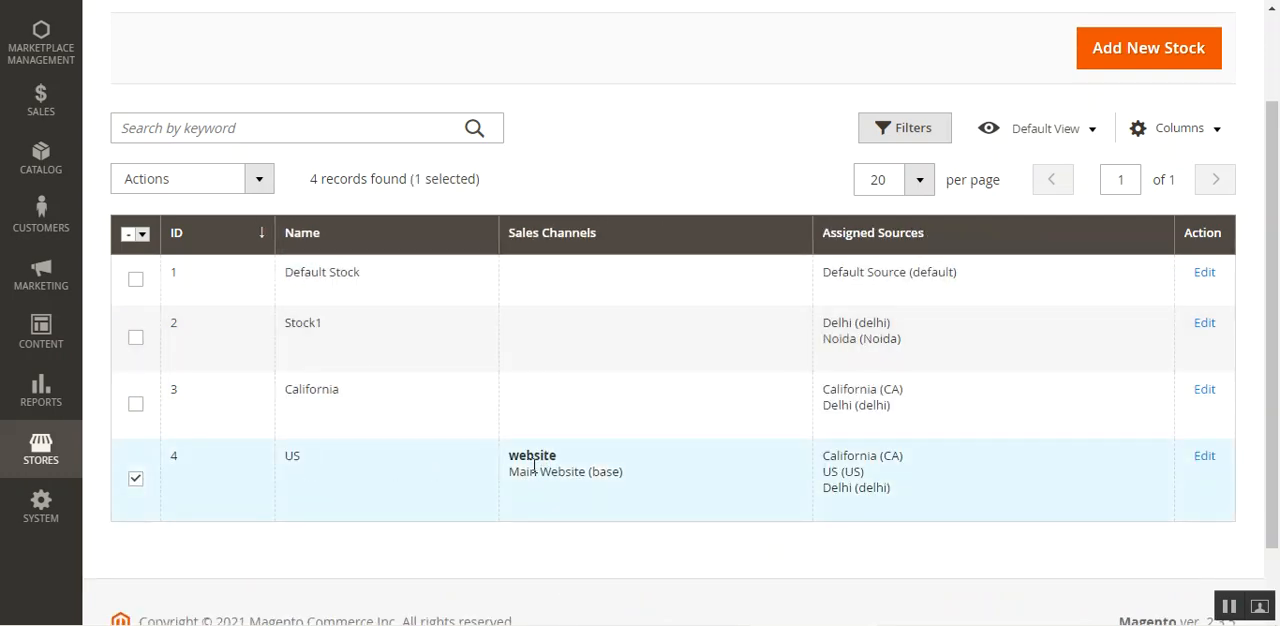
{"action": "mouse_move", "coordinate": [878, 457]}
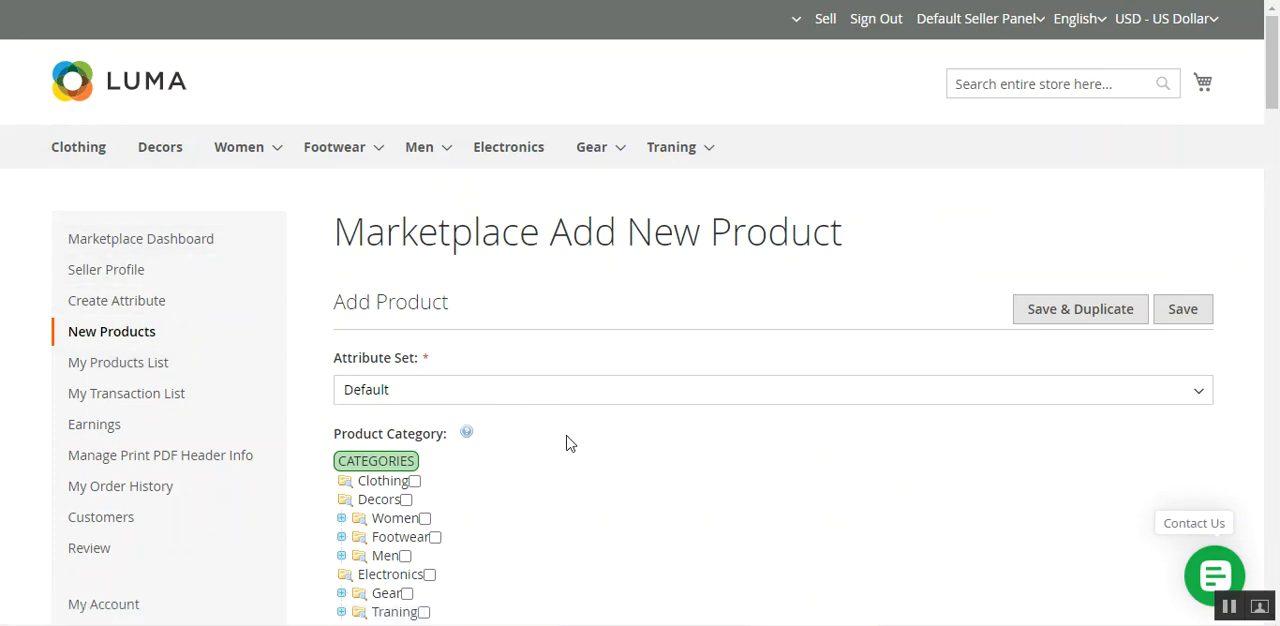
Assign the California, Delhi and US sources to the product in the seller's new product form.
{"action": "left_click_drag", "start_coordinate": [435, 249], "coordinate": [943, 240]}
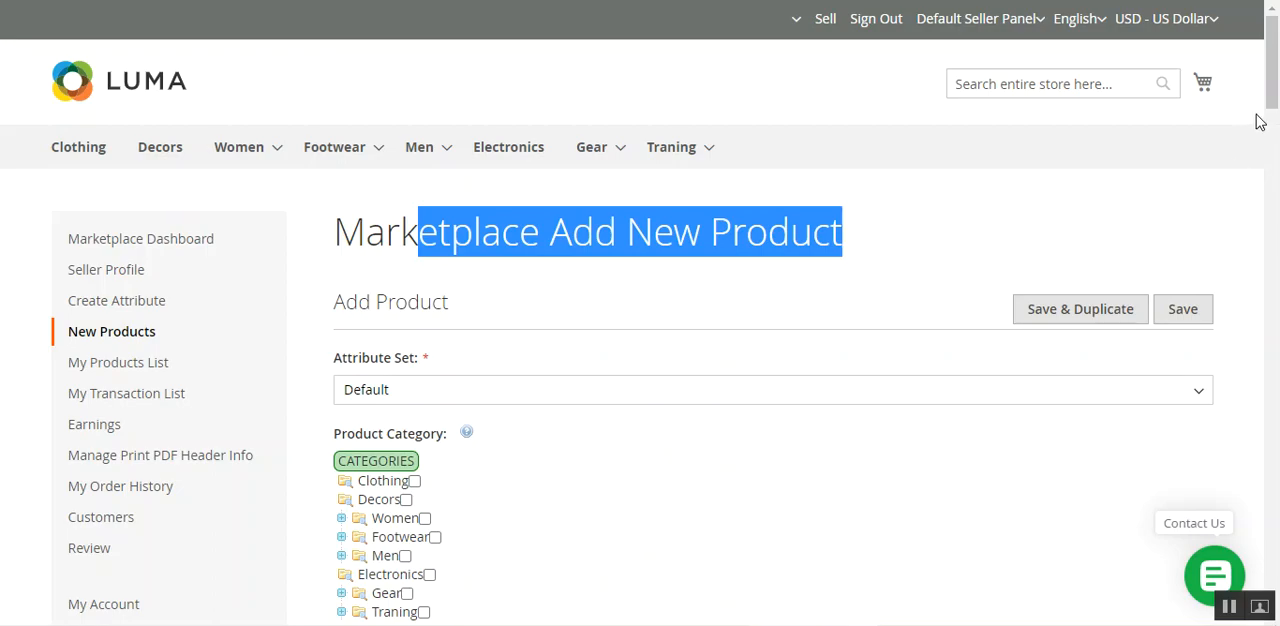
{"action": "left_click_drag", "start_coordinate": [1272, 100], "coordinate": [1222, 460]}
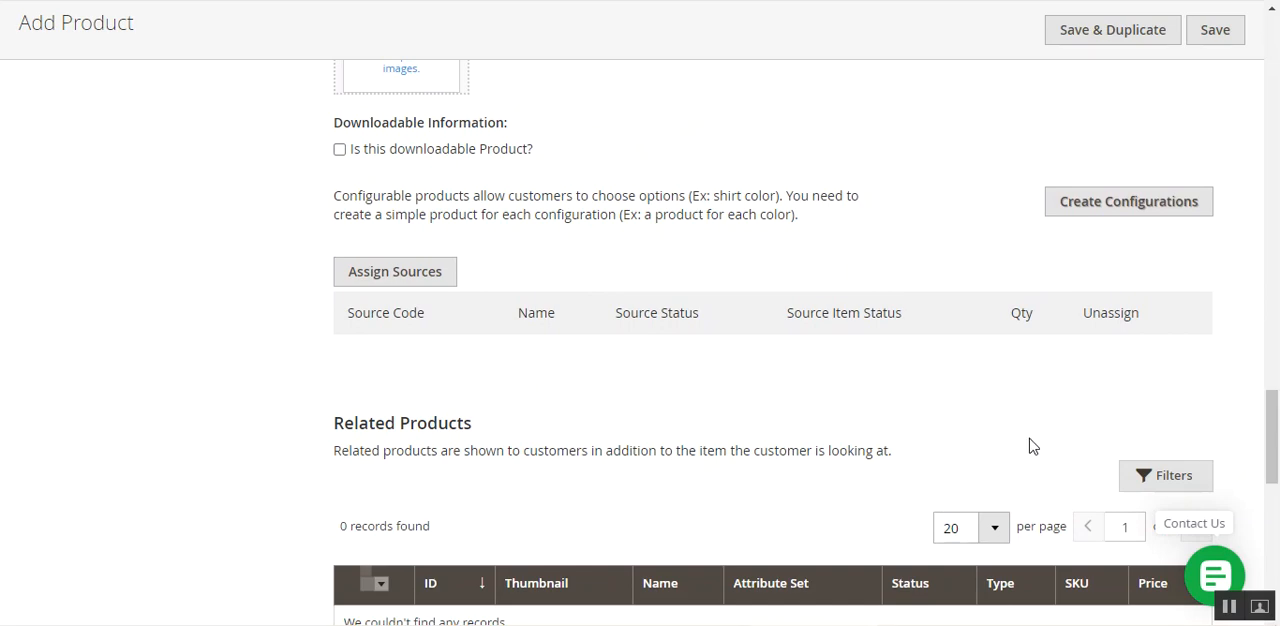
{"action": "left_click", "coordinate": [409, 280]}
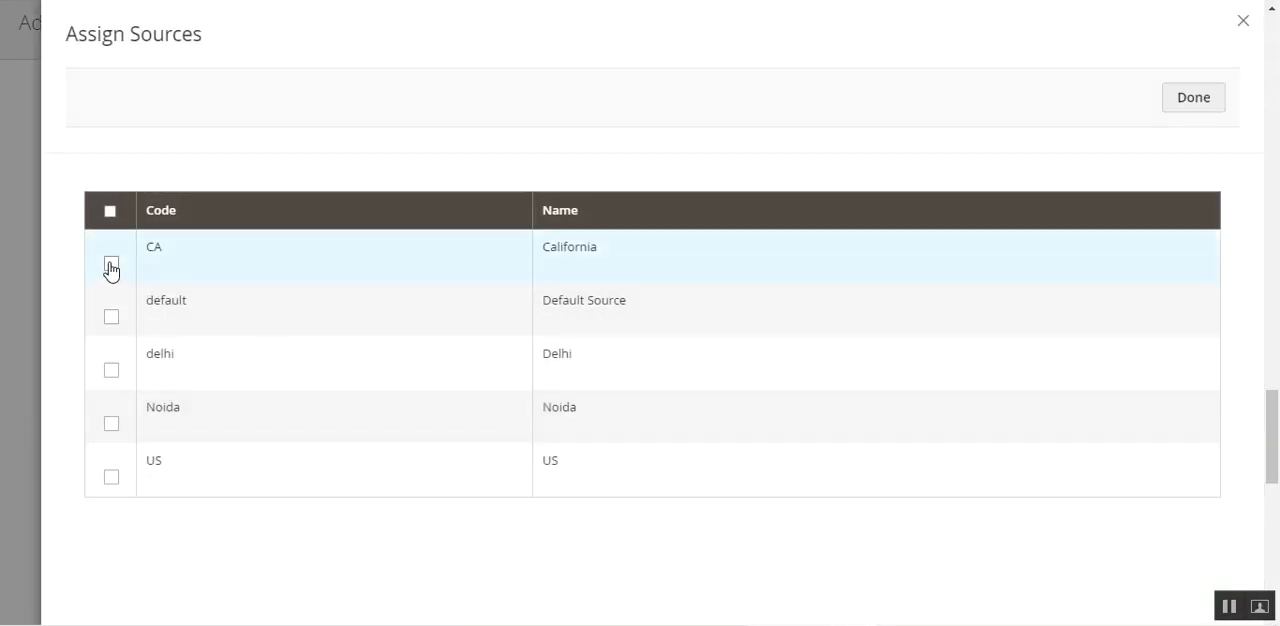
{"action": "left_click", "coordinate": [111, 370]}
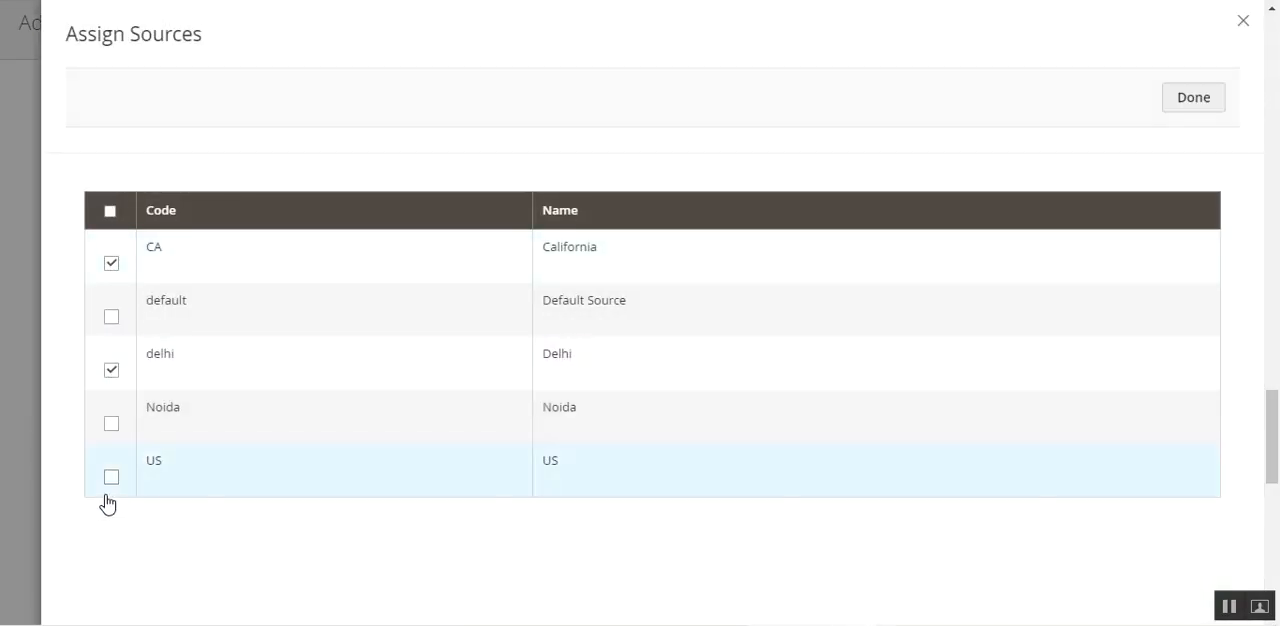
{"action": "left_click", "coordinate": [111, 477]}
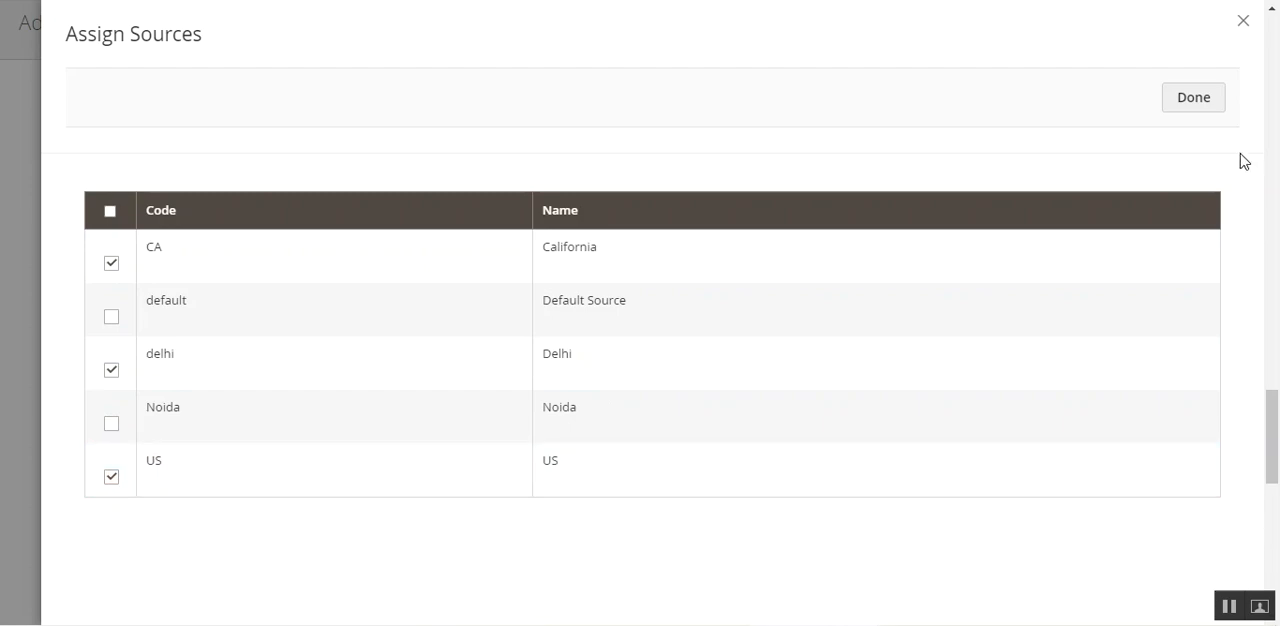
{"action": "left_click", "coordinate": [1209, 100]}
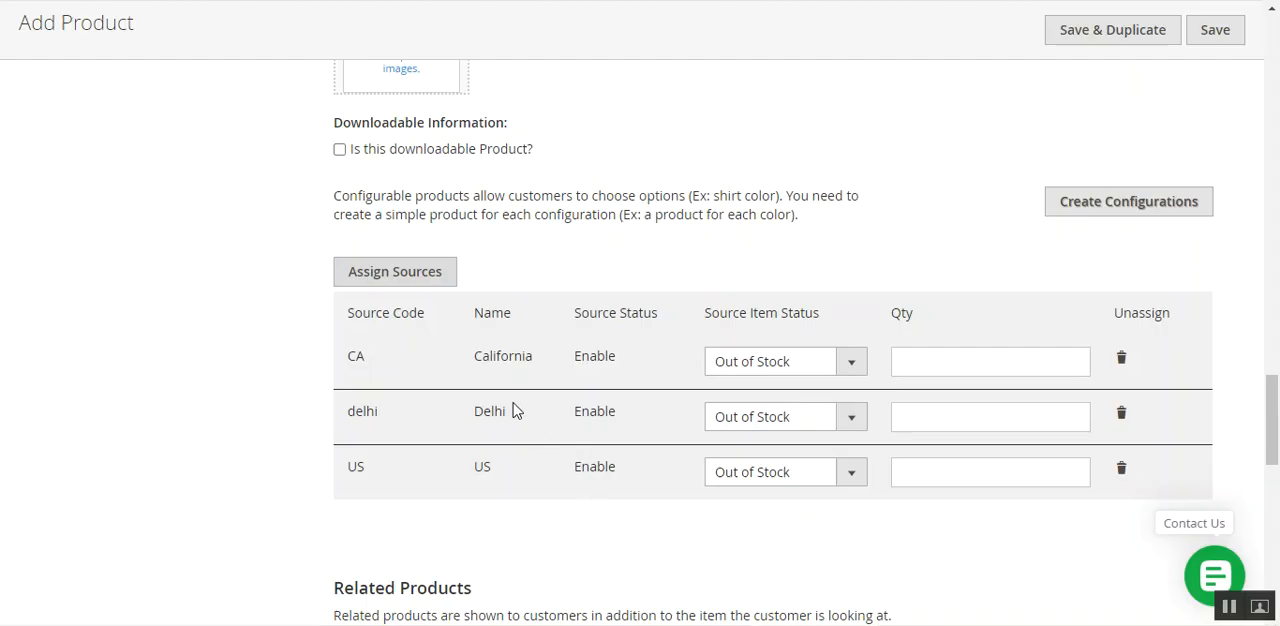
Set the source item status of the California, Delhi and US sources to In Stock.
{"action": "left_click_drag", "start_coordinate": [712, 314], "coordinate": [815, 318]}
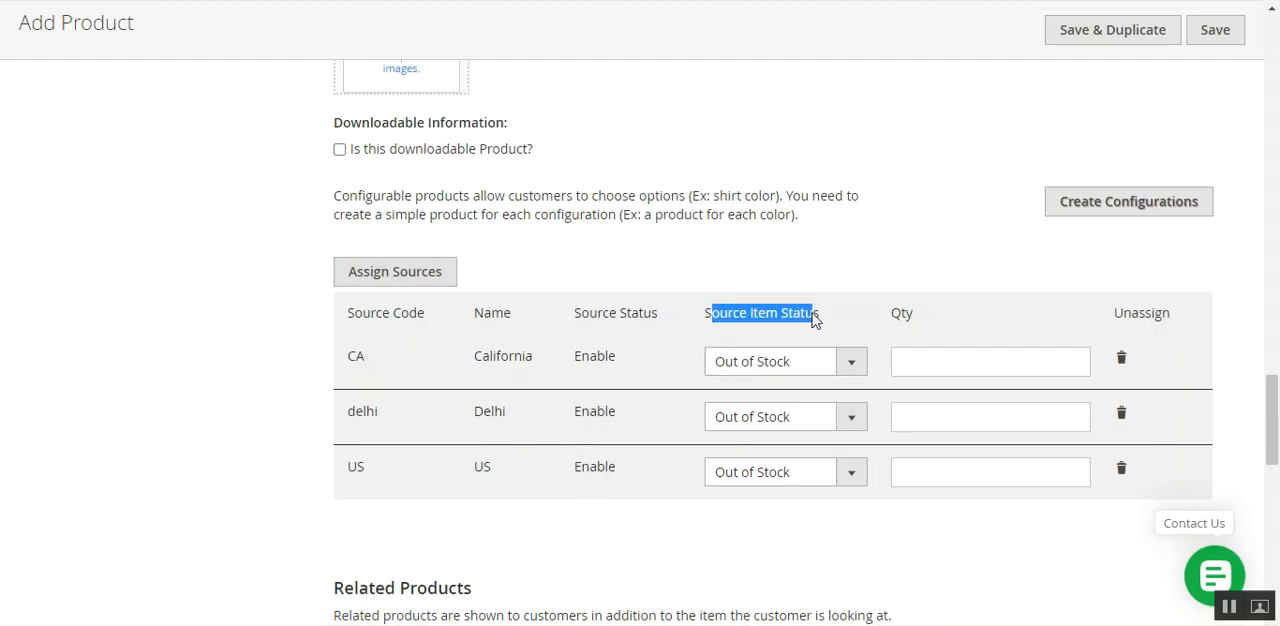
{"action": "left_click", "coordinate": [805, 374]}
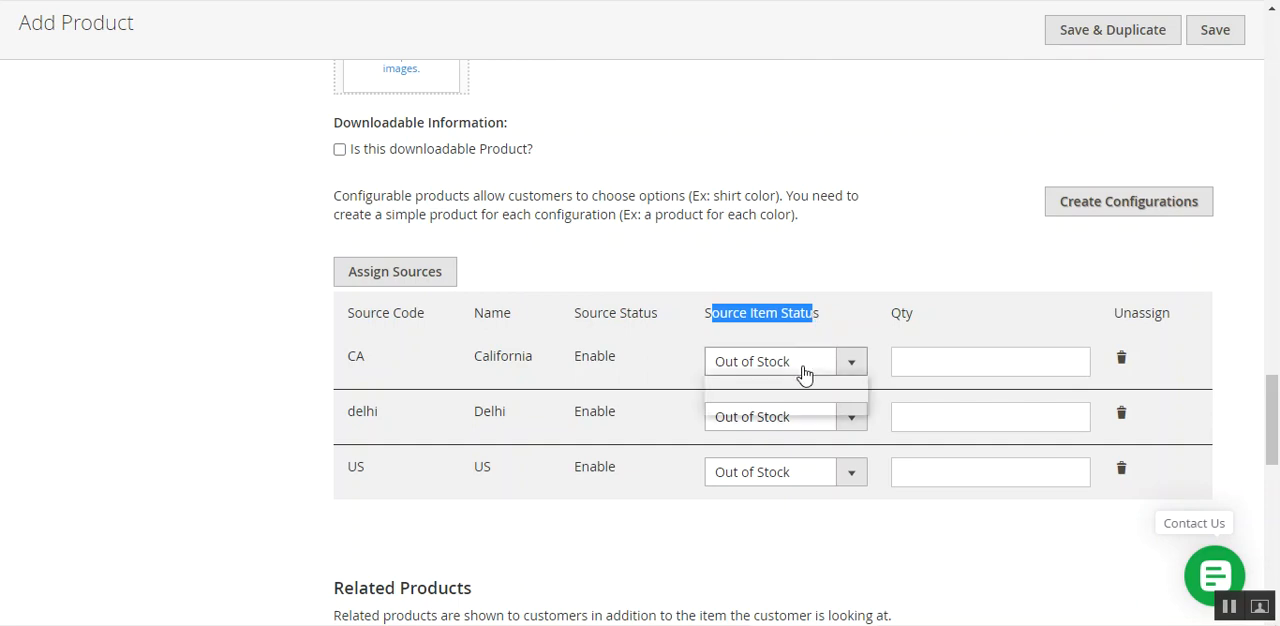
{"action": "left_click", "coordinate": [806, 403]}
{"action": "left_click", "coordinate": [787, 420]}
{"action": "left_click", "coordinate": [772, 460]}
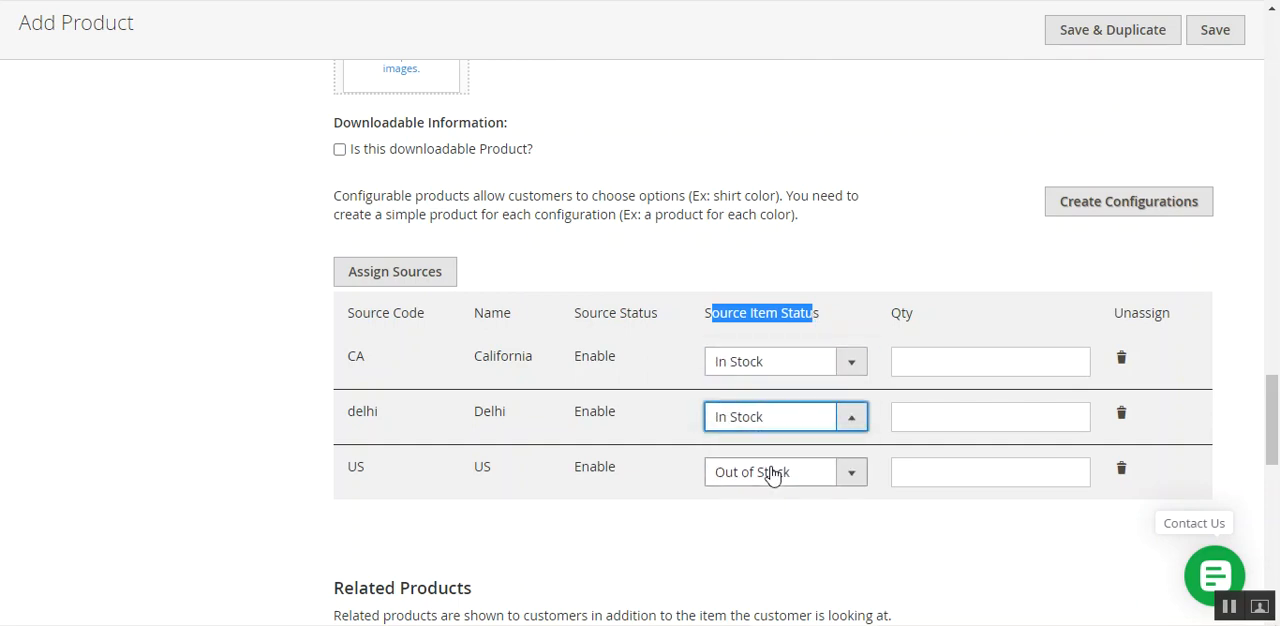
{"action": "left_click", "coordinate": [772, 475]}
{"action": "left_click", "coordinate": [766, 515]}
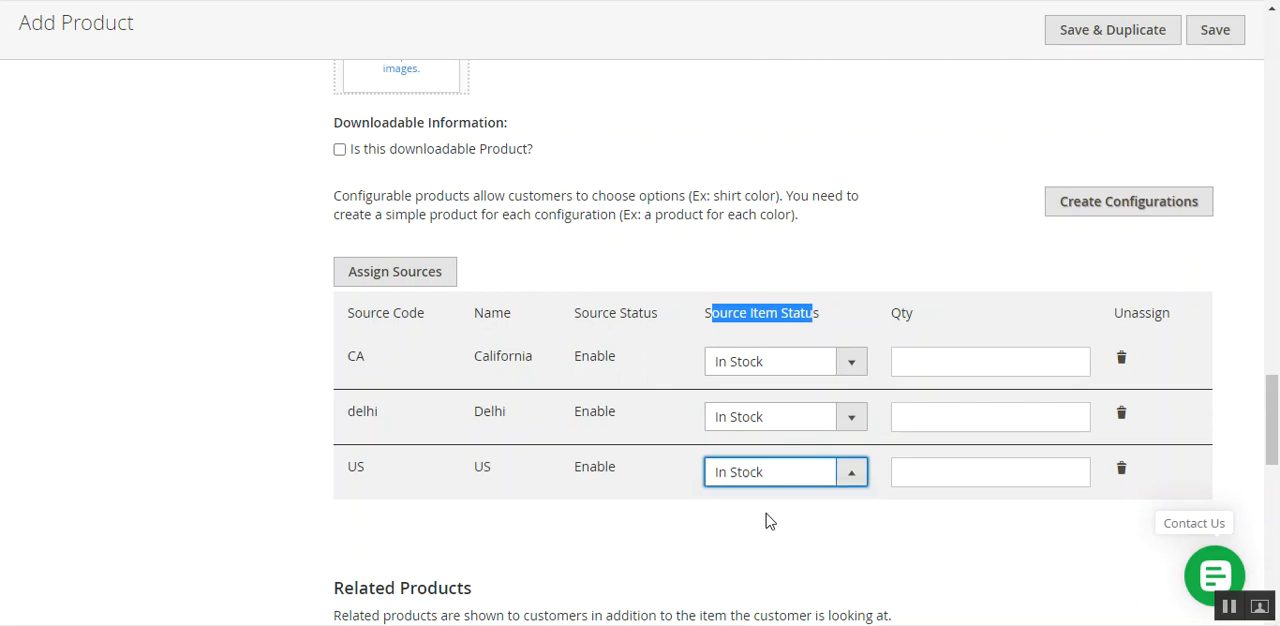
Set the quantity to 12 for each of the product's three assigned sources.
{"action": "left_click", "coordinate": [951, 357]}
{"action": "left_click", "coordinate": [937, 403]}
{"action": "left_click", "coordinate": [925, 420]}
{"action": "left_click", "coordinate": [917, 457]}
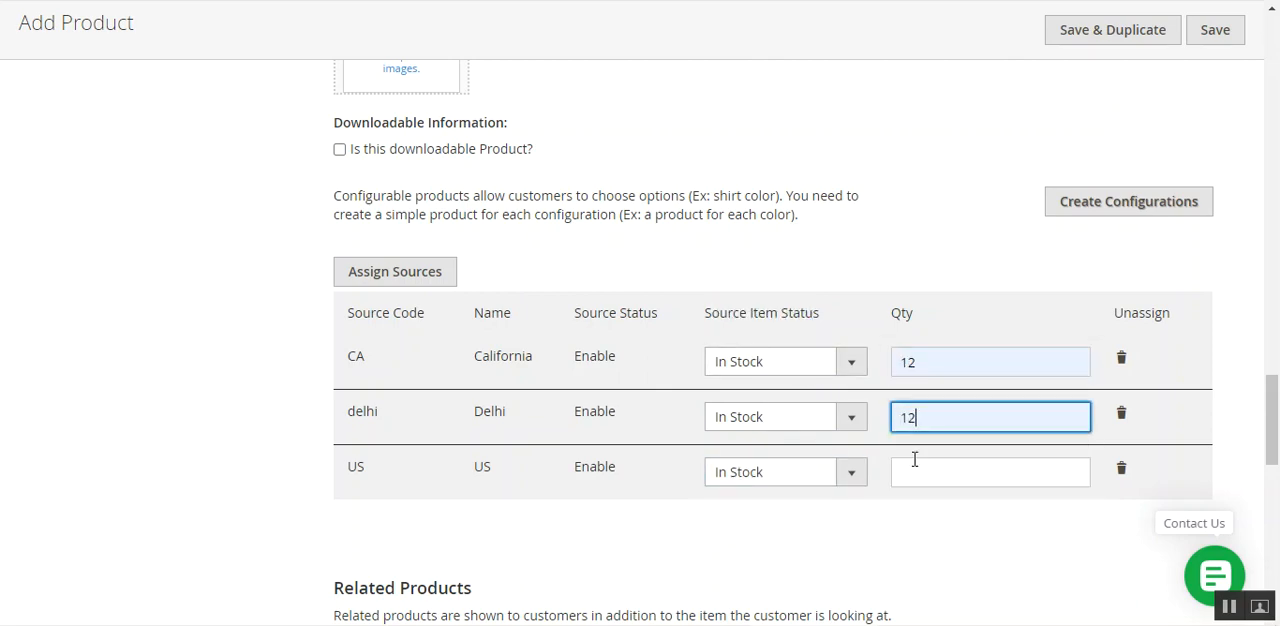
{"action": "left_click", "coordinate": [919, 478]}
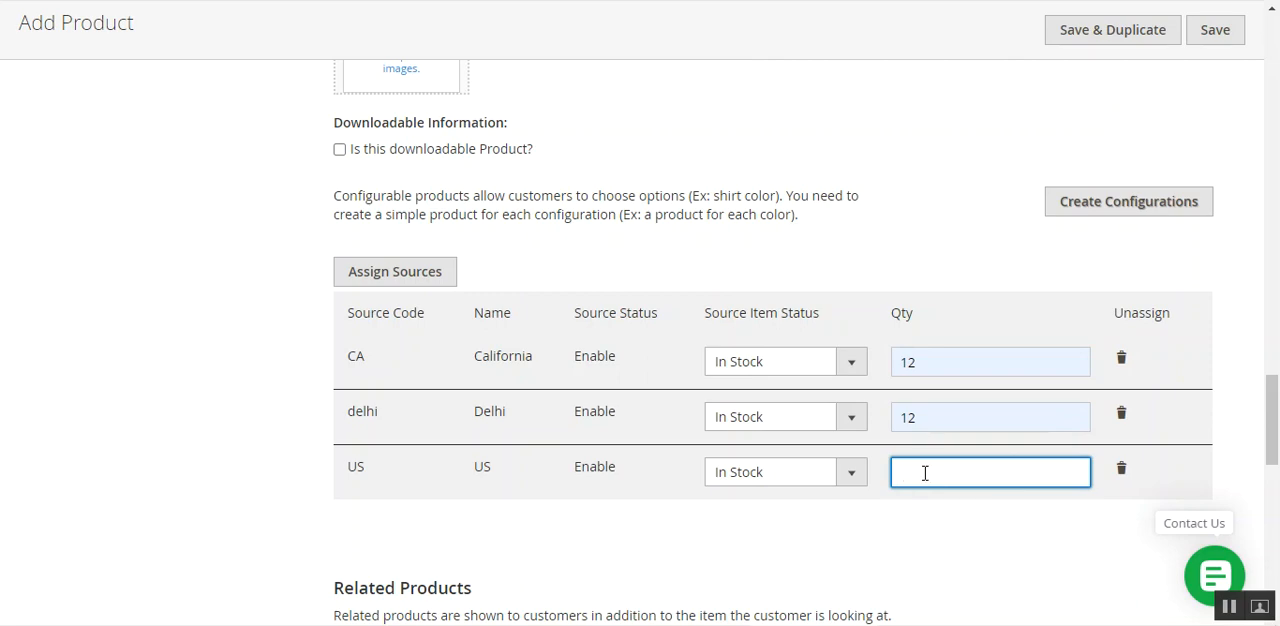
{"action": "type", "text": "12"}
{"action": "left_click", "coordinate": [880, 548]}
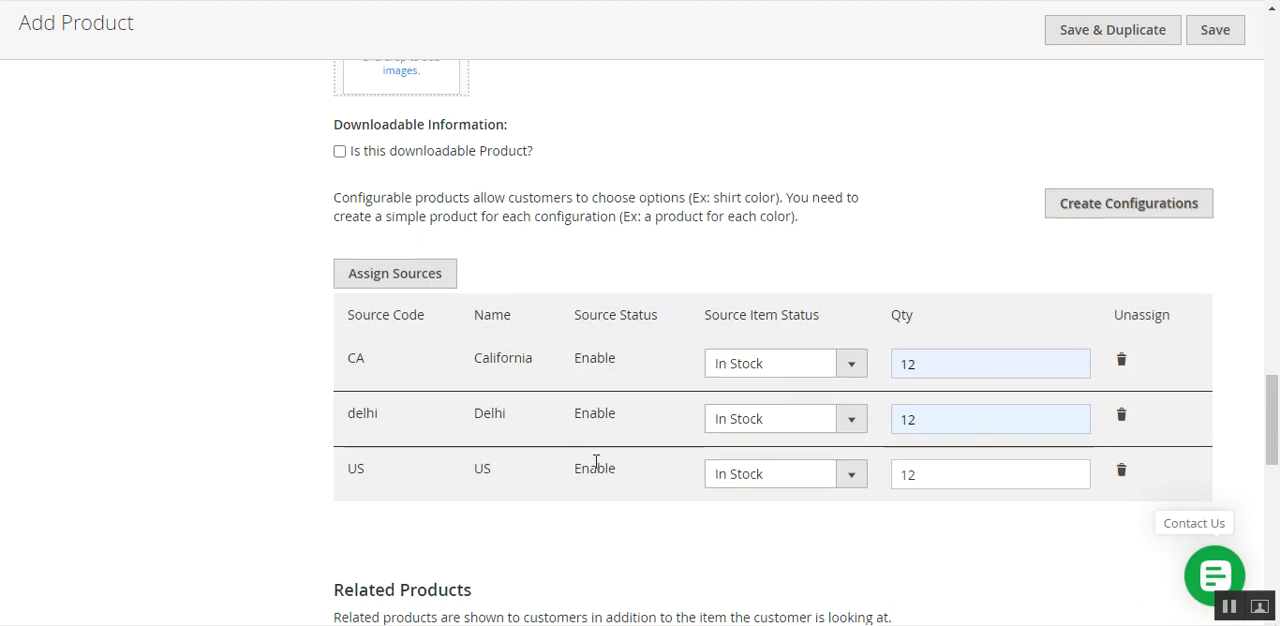
Open the seller's My Products List in a new browser tab while keeping the product form open.
{"action": "scroll", "coordinate": [594, 463], "scroll_direction": "up", "scroll_amount": 10}
{"action": "scroll", "coordinate": [554, 450], "scroll_direction": "up", "scroll_amount": 15}
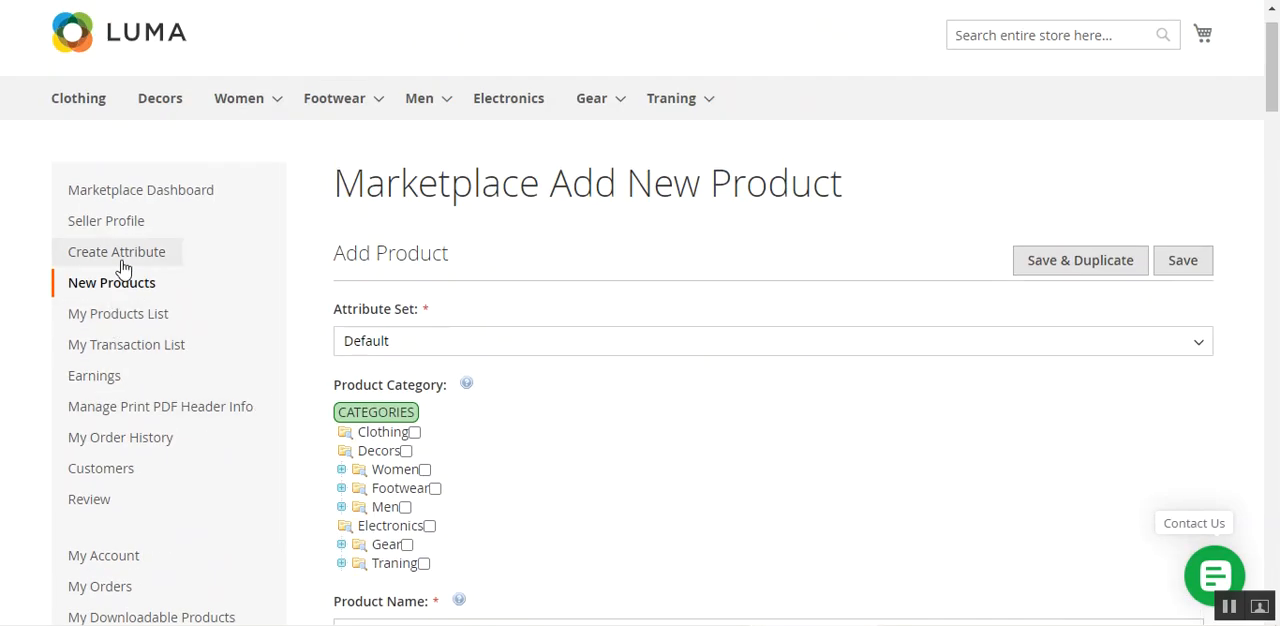
{"action": "right_click", "coordinate": [120, 315]}
{"action": "left_click", "coordinate": [160, 329]}
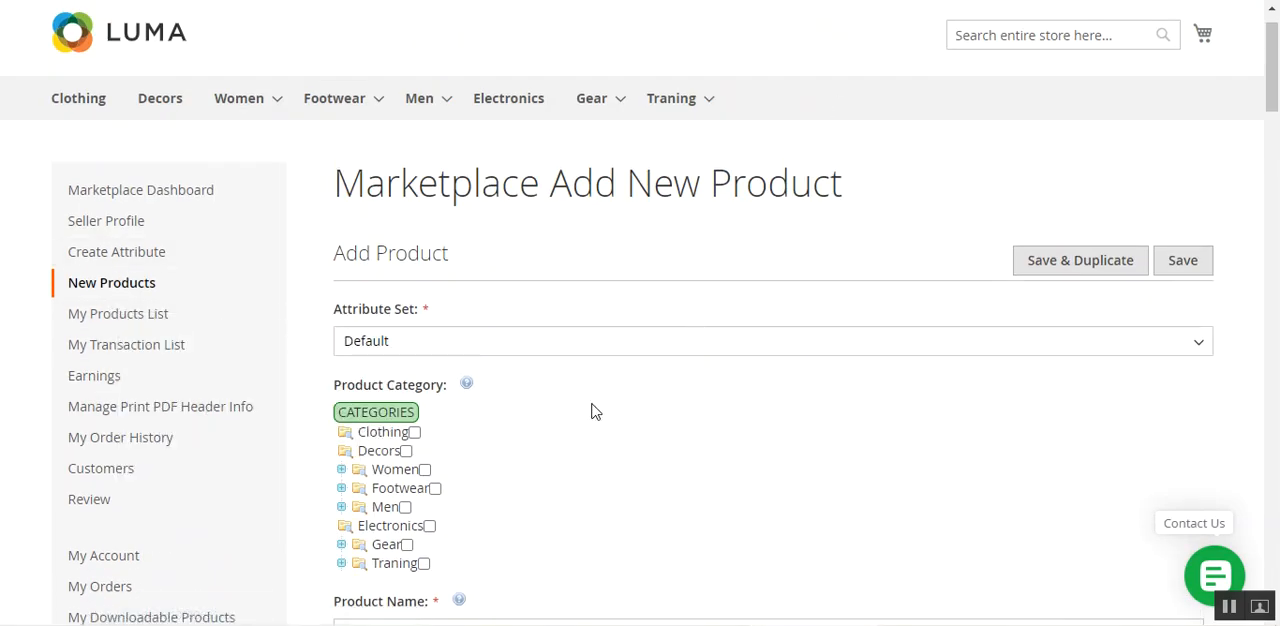
Put the product in the Footwear category and name it Test footwears.
{"action": "scroll", "coordinate": [457, 394], "scroll_direction": "down", "scroll_amount": 2}
{"action": "left_click", "coordinate": [435, 301]}
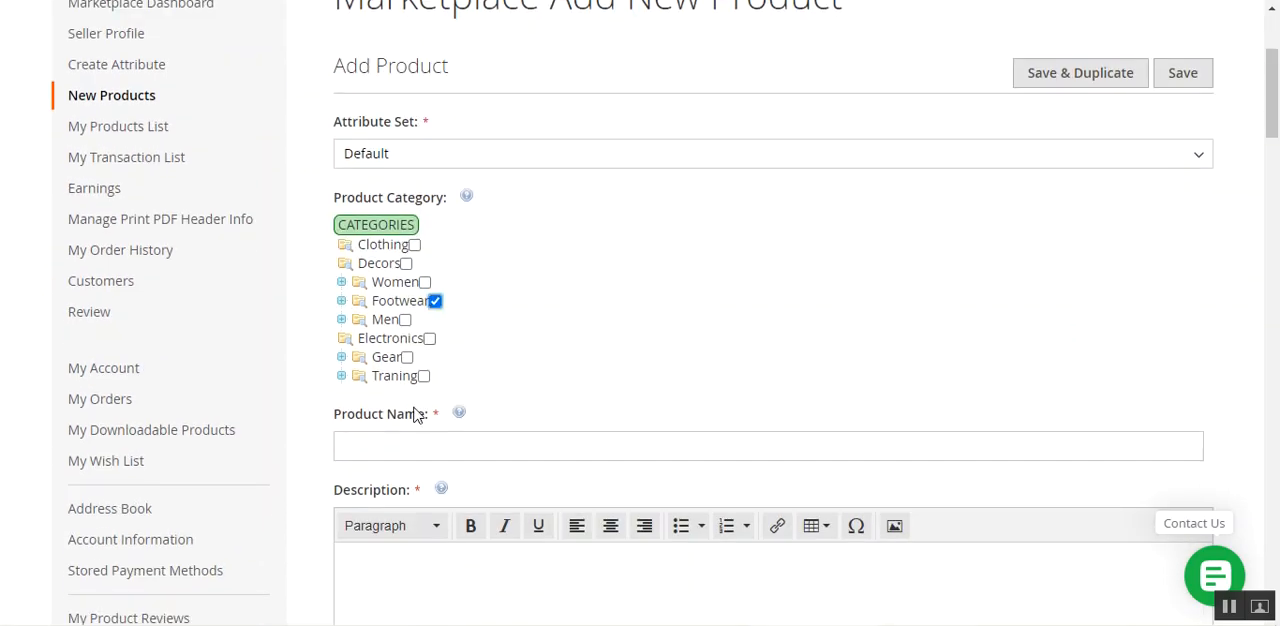
{"action": "scroll", "coordinate": [405, 350], "scroll_direction": "down", "scroll_amount": 3}
{"action": "left_click", "coordinate": [404, 198]}
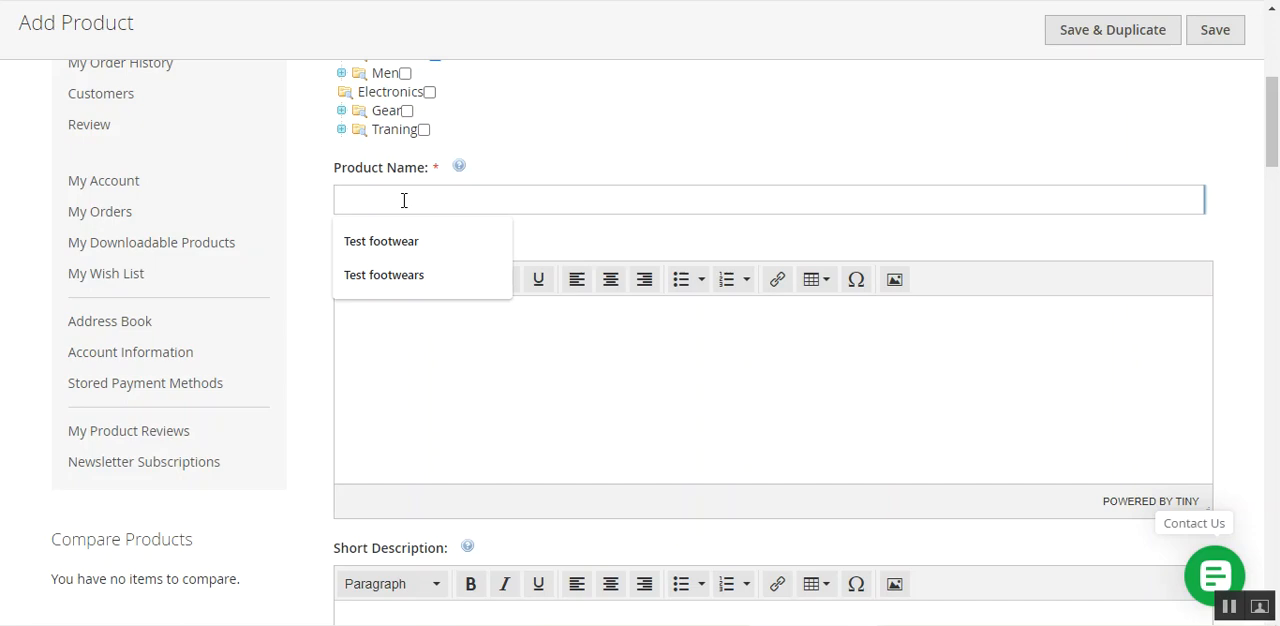
{"action": "left_click", "coordinate": [405, 242]}
{"action": "key", "text": "ctrl+a"}
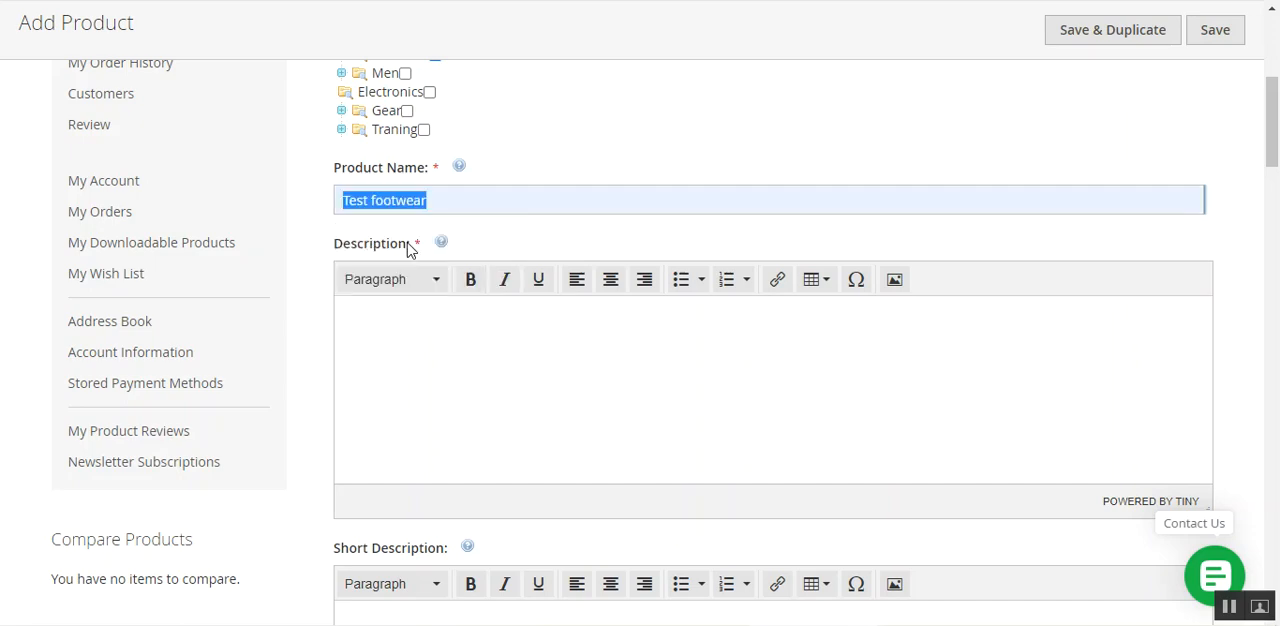
{"action": "left_click", "coordinate": [457, 199]}
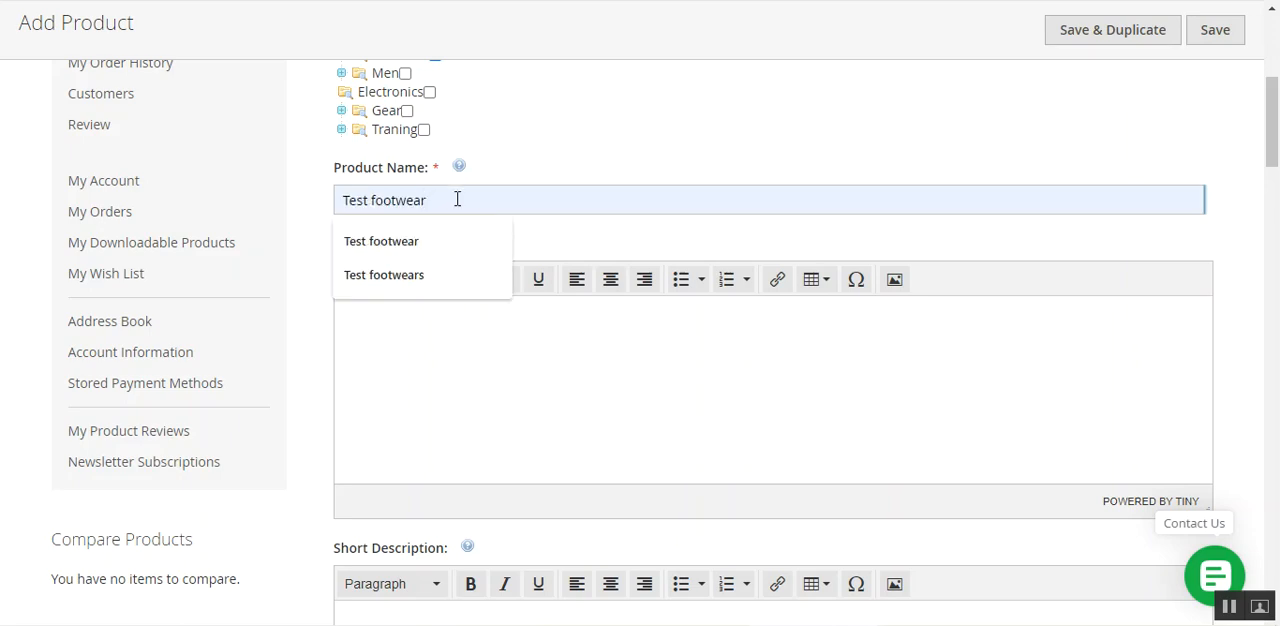
{"action": "type", "text": "s"}
Copy the product name Test footwears into the product's Description.
{"action": "key", "text": "ctrl+a"}
{"action": "key", "text": "ctrl+c"}
{"action": "left_click", "coordinate": [421, 355]}
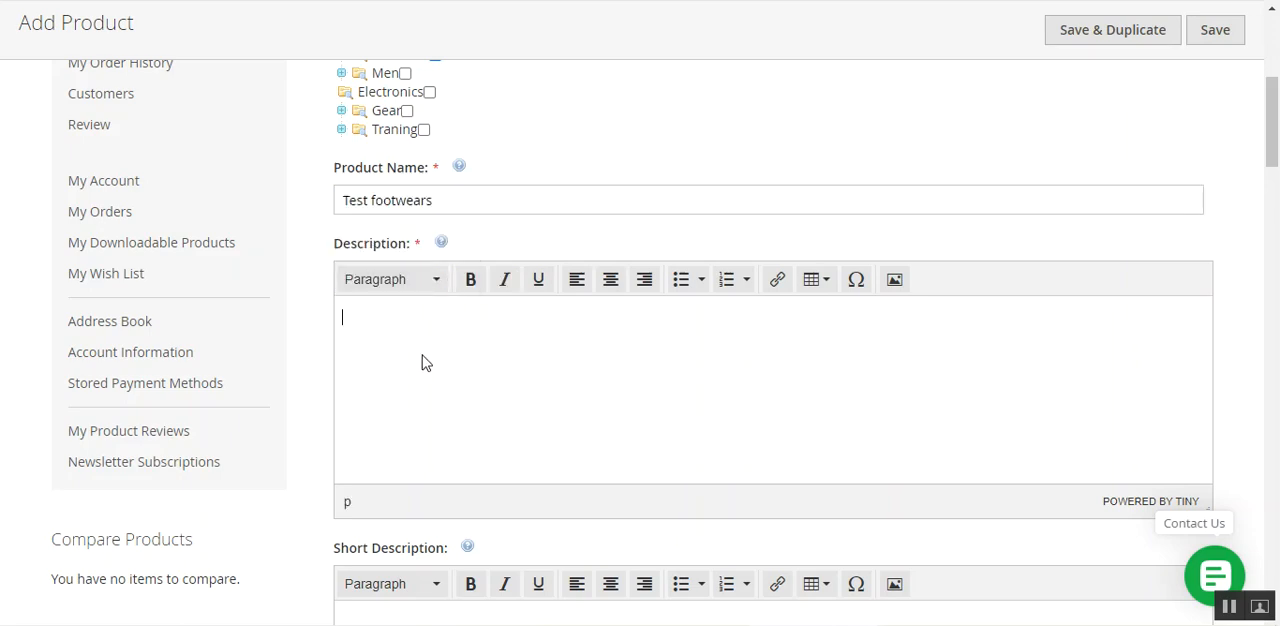
{"action": "scroll", "coordinate": [432, 362], "scroll_direction": "down", "scroll_amount": 2}
{"action": "key", "text": "ctrl+v"}
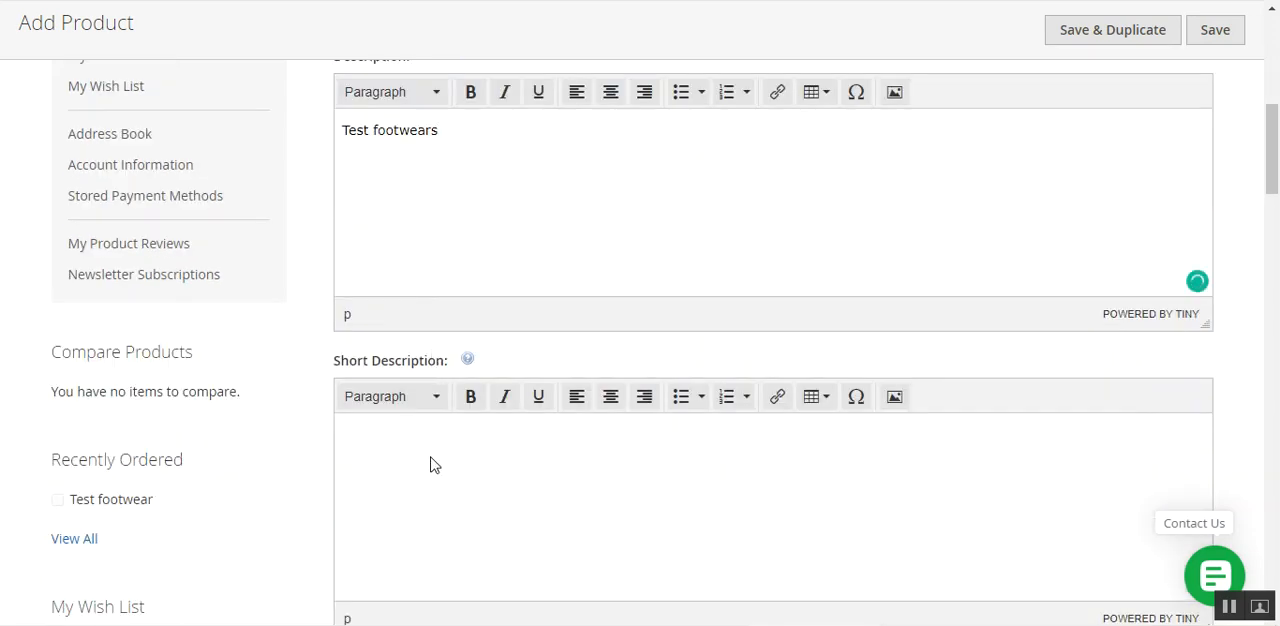
Copy the product name Test footwears into the Short Description and enter Test footwearsTest footwears as the SKU.
{"action": "left_click", "coordinate": [432, 465]}
{"action": "key", "text": "ctrl+v"}
{"action": "scroll", "coordinate": [430, 463], "scroll_direction": "down", "scroll_amount": 5}
{"action": "left_click", "coordinate": [410, 240]}
{"action": "key", "text": "ctrl+v"}
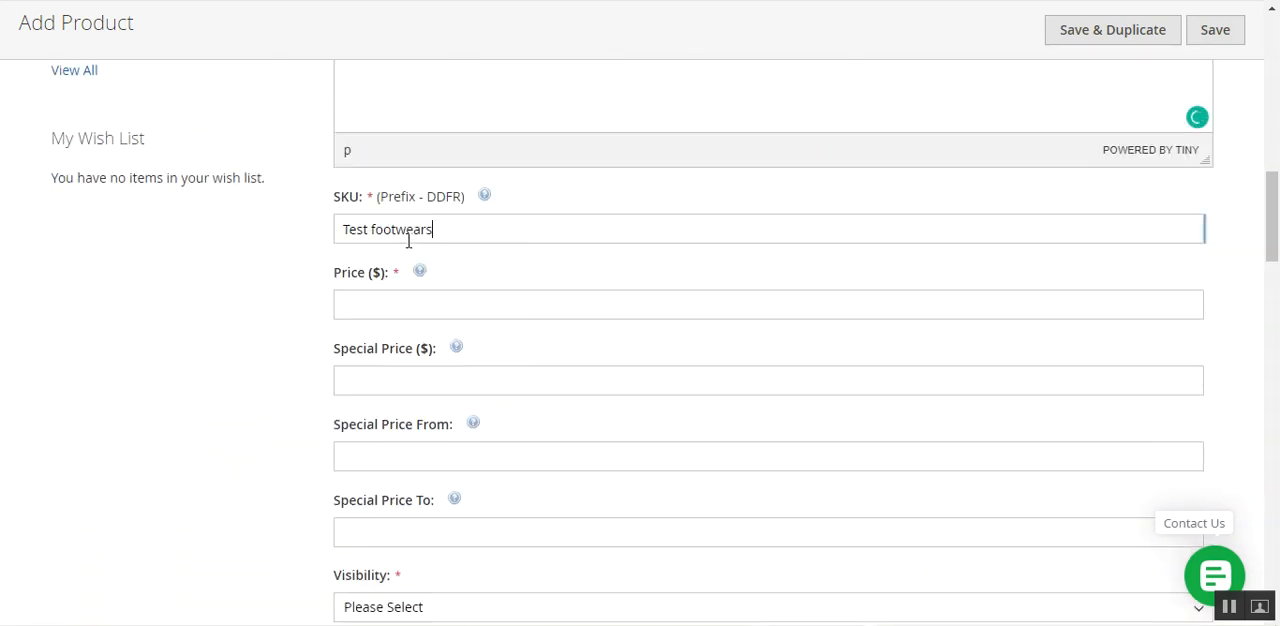
{"action": "key", "text": "ctrl+v"}
Set the product's price to $122 and its visibility to Catalog, Search.
{"action": "left_click", "coordinate": [400, 304]}
{"action": "left_click", "coordinate": [400, 346]}
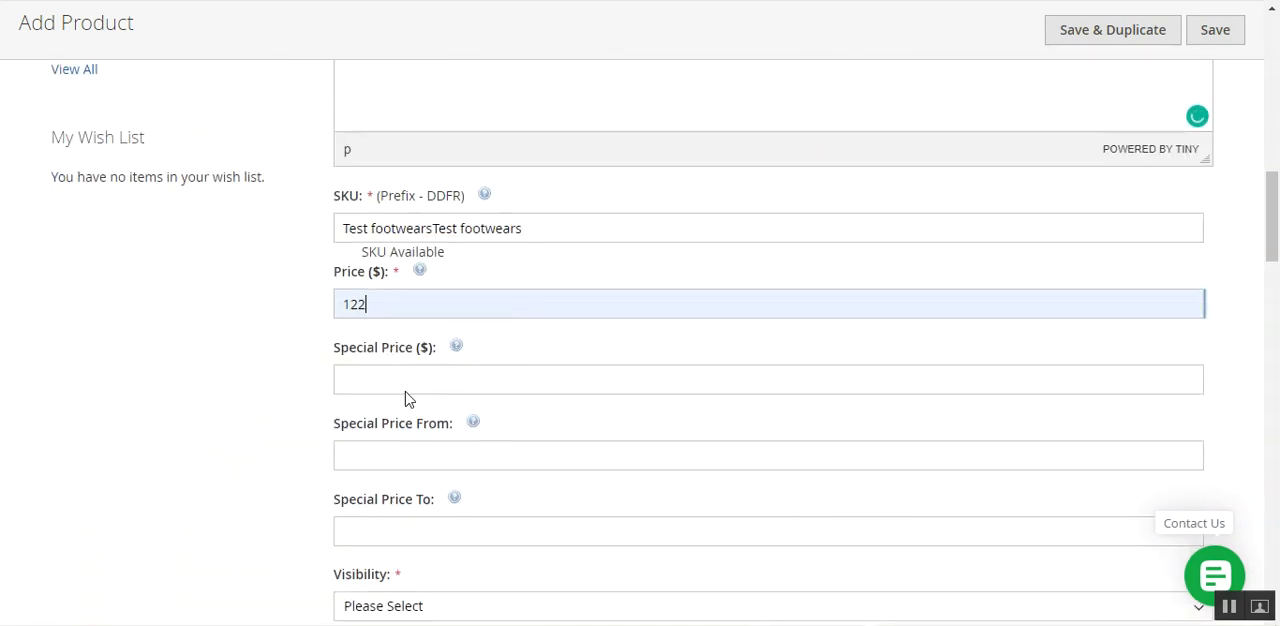
{"action": "scroll", "coordinate": [406, 396], "scroll_direction": "down", "scroll_amount": 3}
{"action": "left_click", "coordinate": [402, 330]}
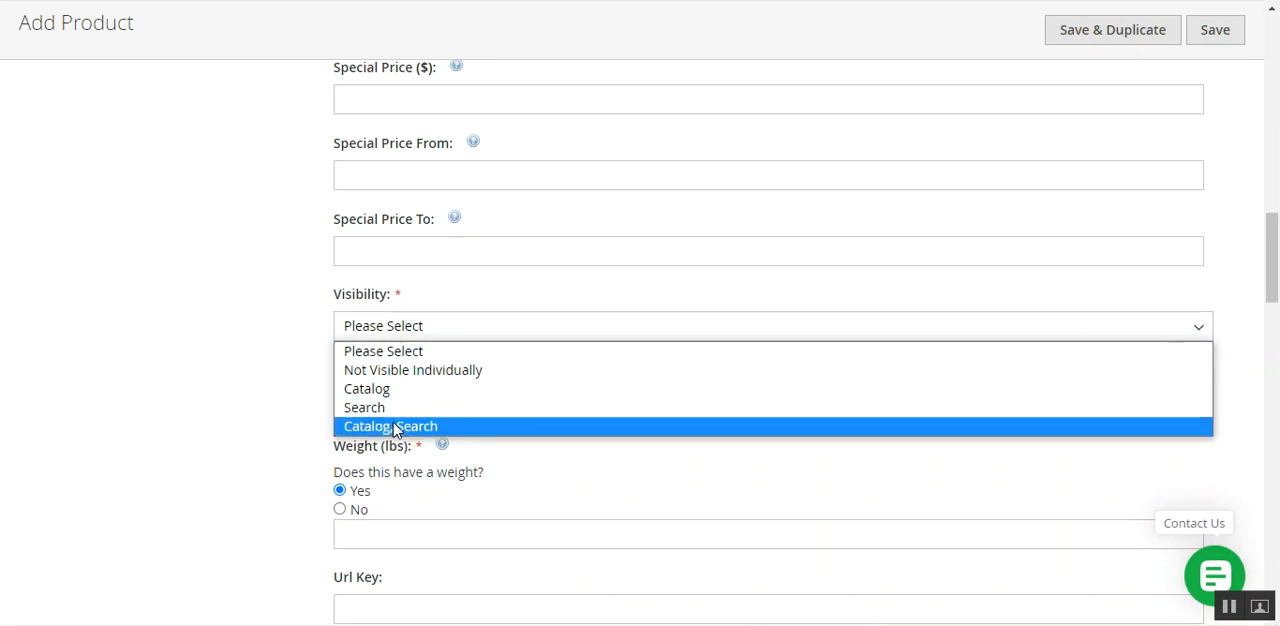
{"action": "left_click", "coordinate": [400, 426]}
Set the product's weight to 1 lb.
{"action": "scroll", "coordinate": [394, 420], "scroll_direction": "down", "scroll_amount": 3}
{"action": "left_click", "coordinate": [396, 252]}
{"action": "left_click", "coordinate": [394, 291]}
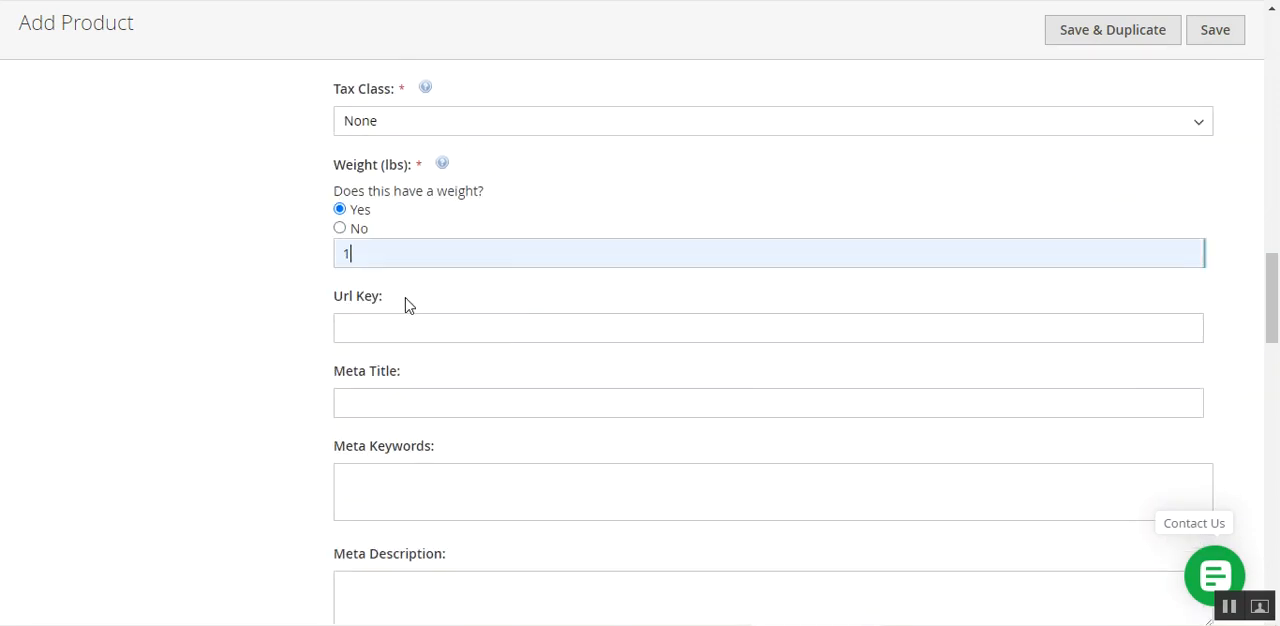
Enter Test footwearsTest footwears as the URL key and Test footwears as the meta title, meta keywords and meta description.
{"action": "left_click", "coordinate": [406, 329]}
{"action": "left_click", "coordinate": [398, 368]}
{"action": "left_click", "coordinate": [391, 406]}
{"action": "left_click", "coordinate": [385, 475]}
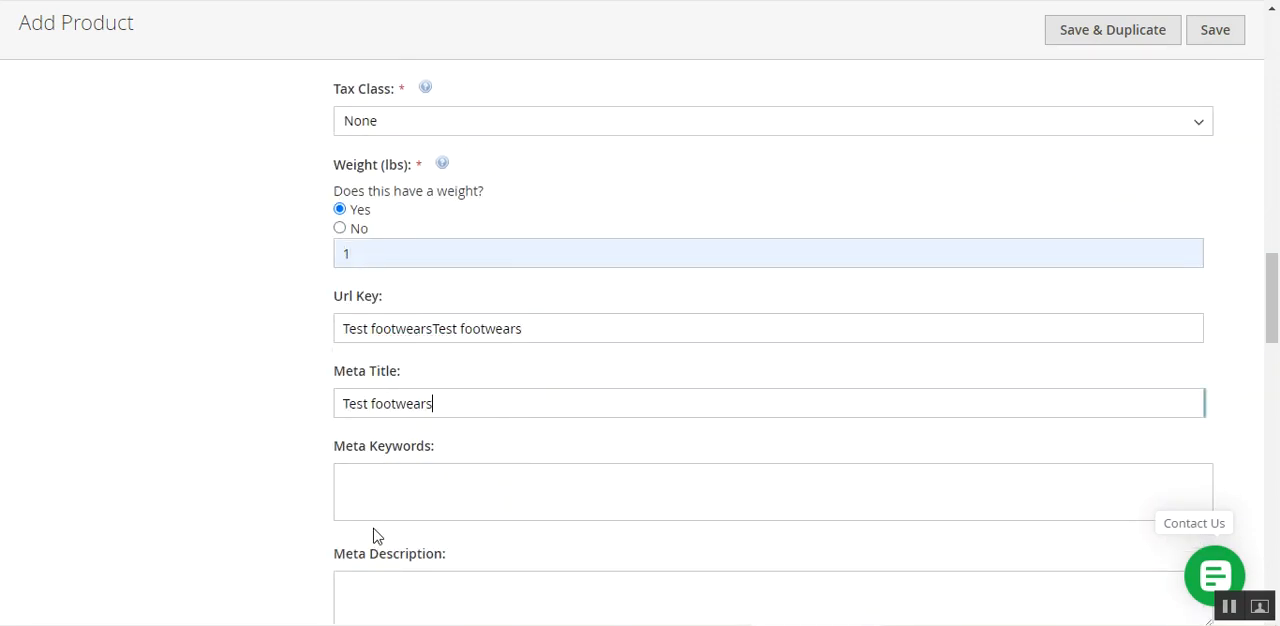
{"action": "left_click", "coordinate": [383, 506]}
{"action": "key", "text": "ctrl+v"}
{"action": "left_click", "coordinate": [379, 594]}
{"action": "key", "text": "ctrl+v"}
Review the quantities of the product's assigned sources and save the product.
{"action": "scroll", "coordinate": [390, 470], "scroll_direction": "down", "scroll_amount": 5}
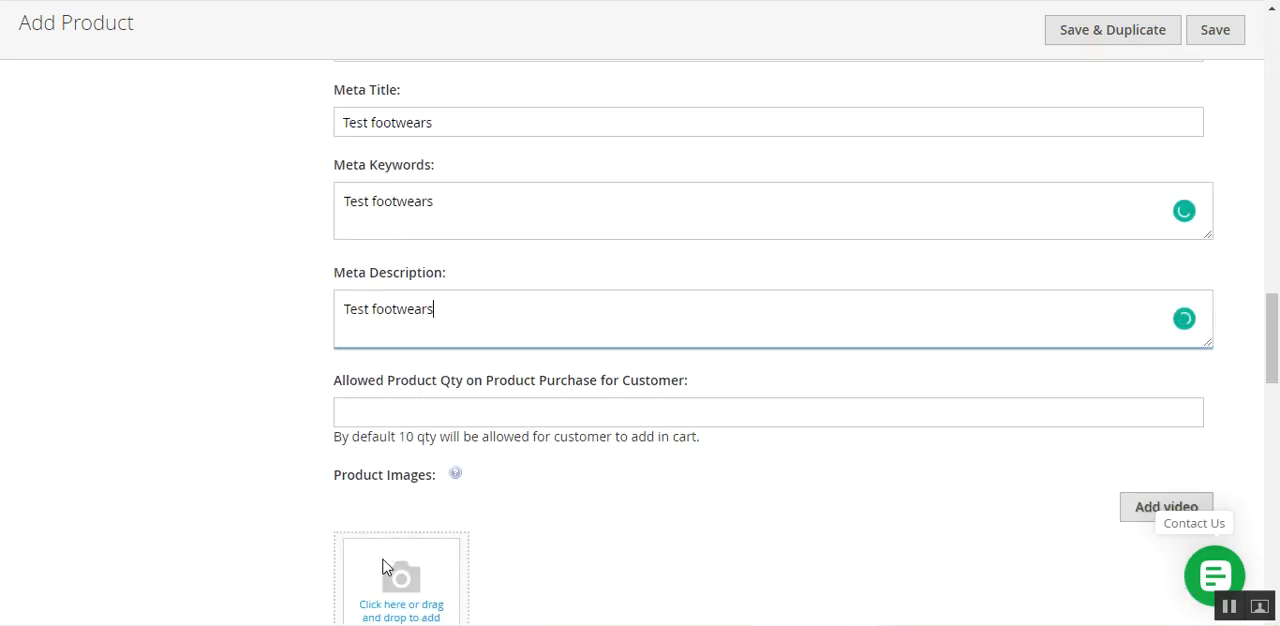
{"action": "scroll", "coordinate": [400, 447], "scroll_direction": "down", "scroll_amount": 3}
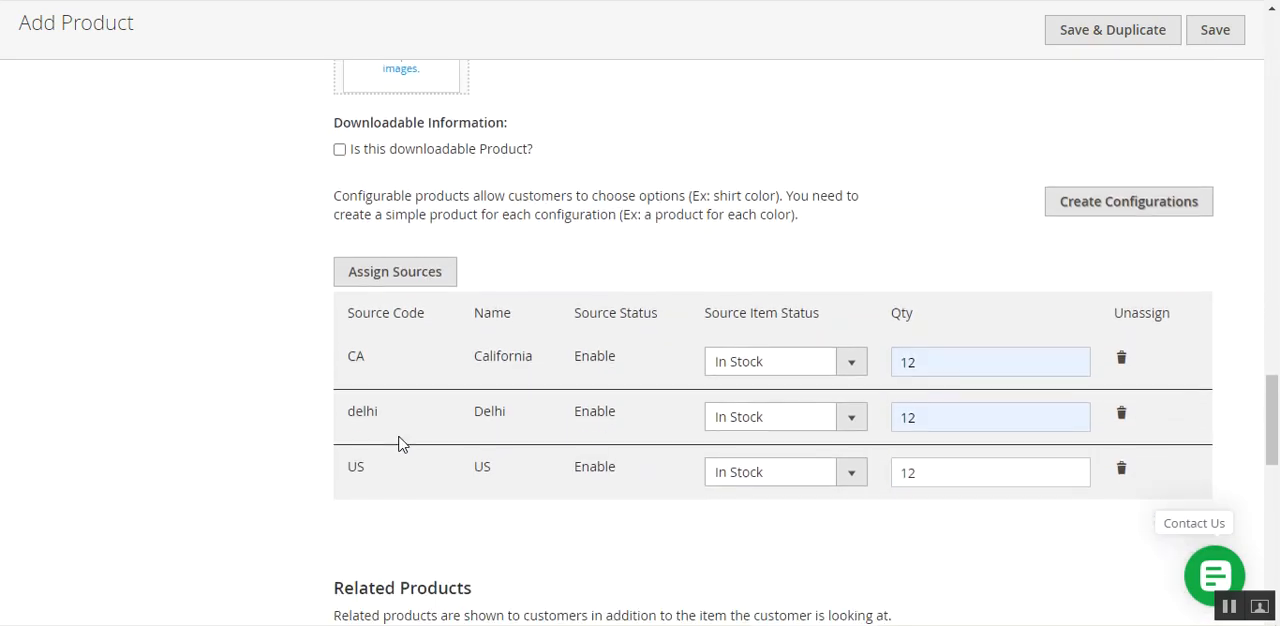
{"action": "scroll", "coordinate": [683, 414], "scroll_direction": "down", "scroll_amount": 2}
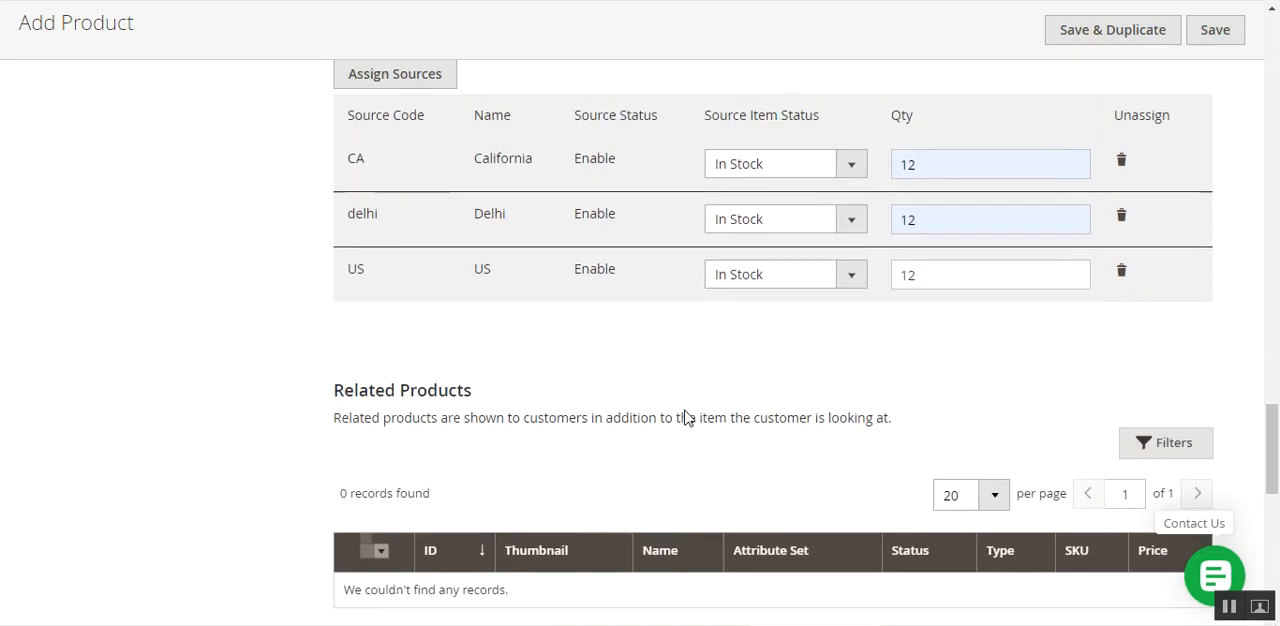
{"action": "scroll", "coordinate": [683, 414], "scroll_direction": "up", "scroll_amount": 3}
{"action": "scroll", "coordinate": [1275, 435], "scroll_direction": "down", "scroll_amount": 1}
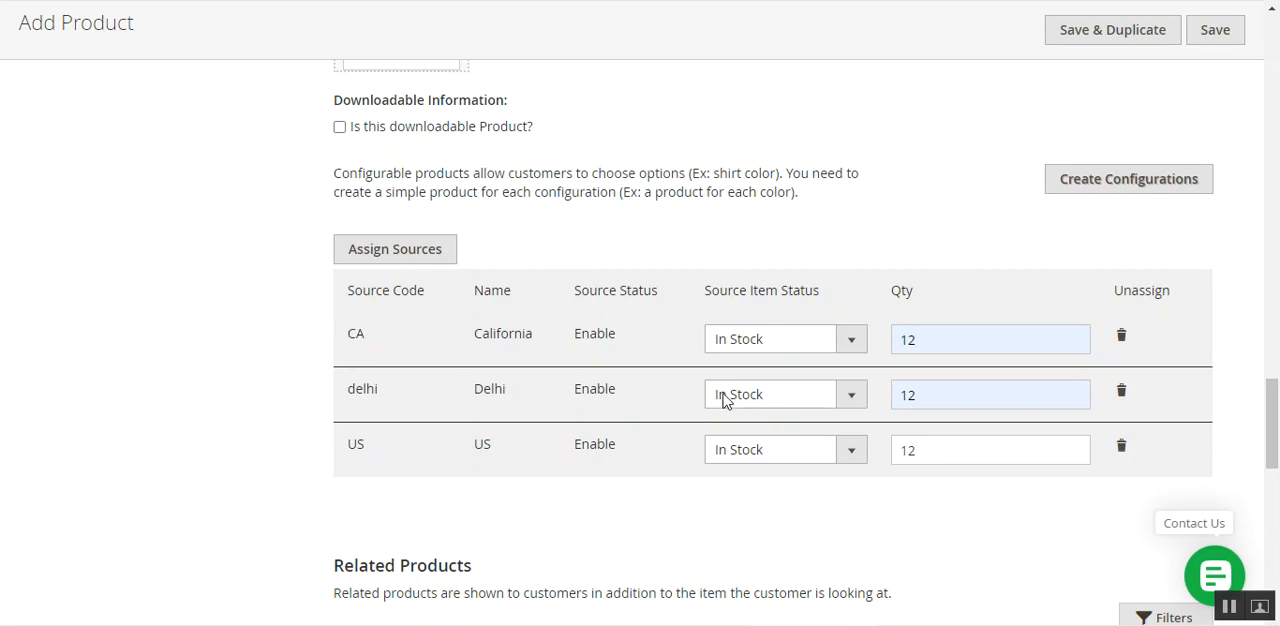
{"action": "left_click", "coordinate": [921, 341]}
{"action": "scroll", "coordinate": [633, 408], "scroll_direction": "up", "scroll_amount": 15}
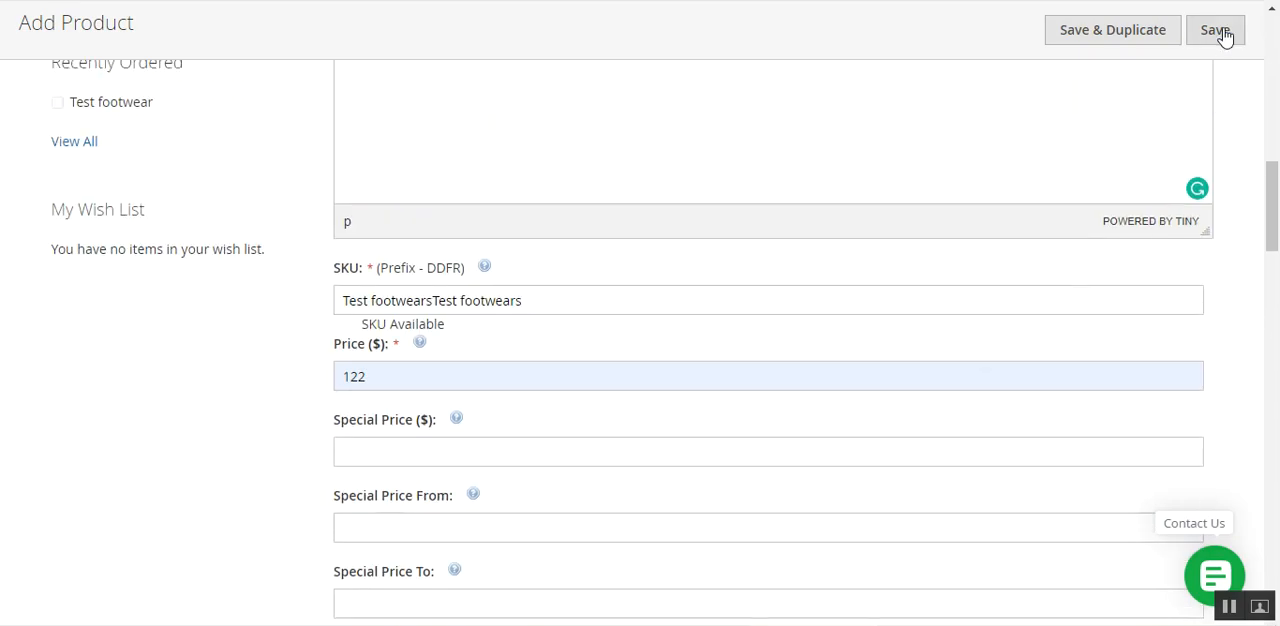
{"action": "left_click", "coordinate": [1222, 36]}
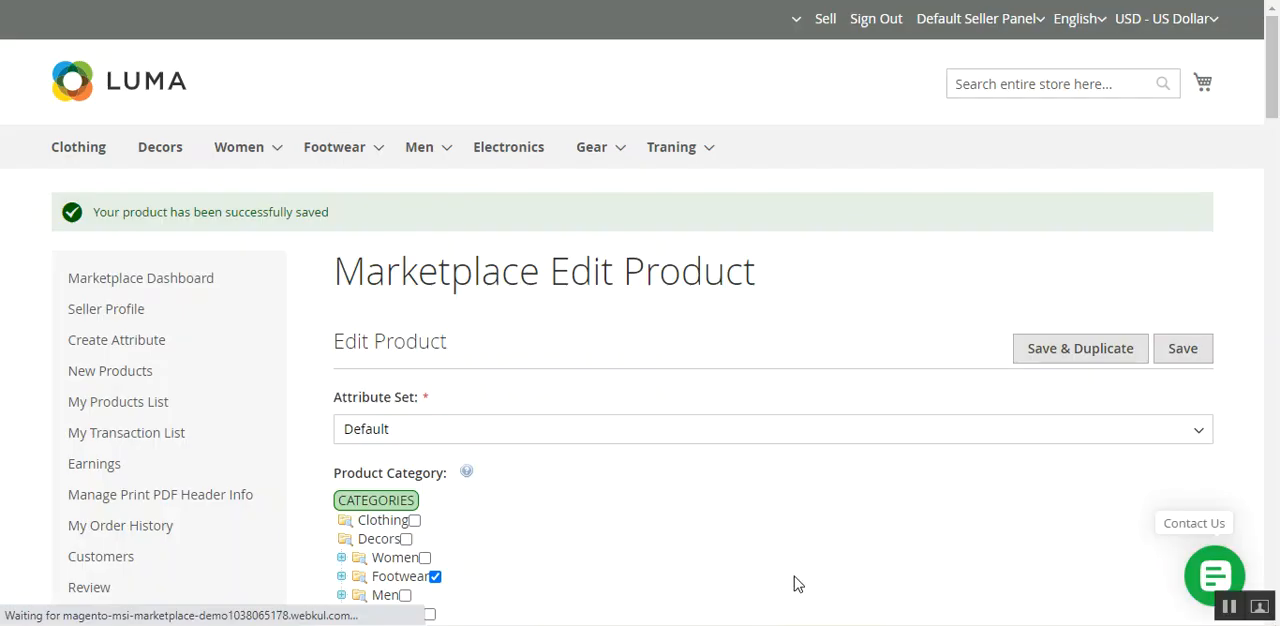
Check the assigned sources and their quantities on the saved product's edit page.
{"action": "left_click_drag", "start_coordinate": [113, 211], "coordinate": [526, 229]}
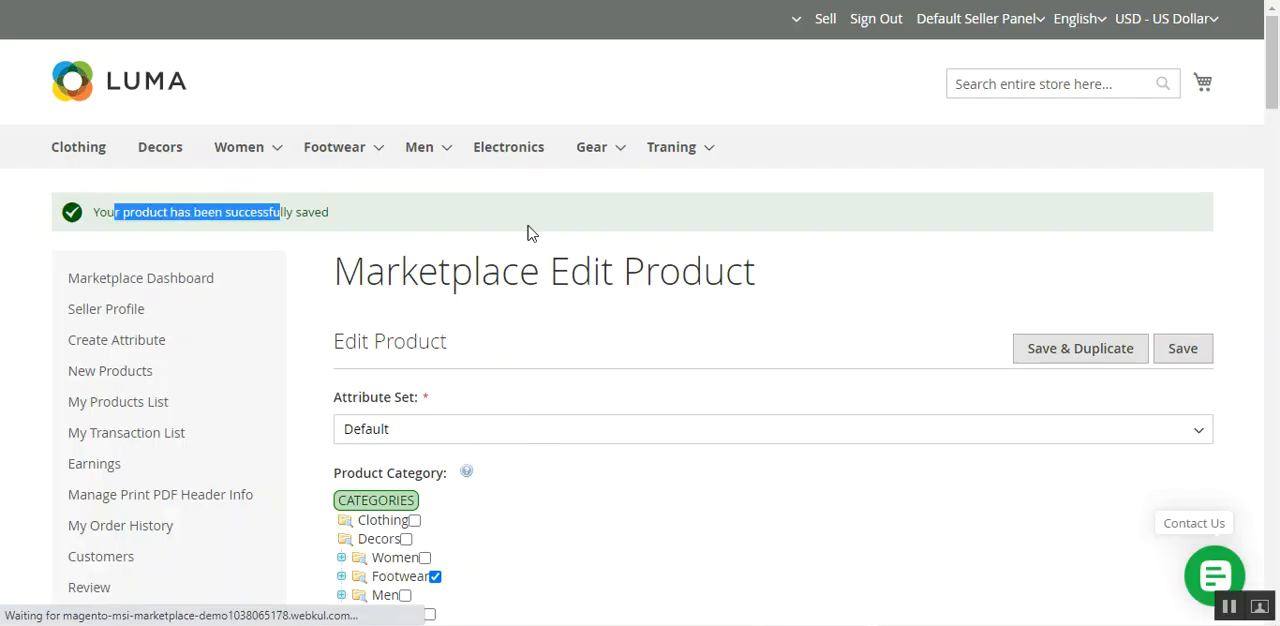
{"action": "left_click", "coordinate": [1273, 139]}
{"action": "left_click_drag", "start_coordinate": [1278, 137], "coordinate": [1276, 460]}
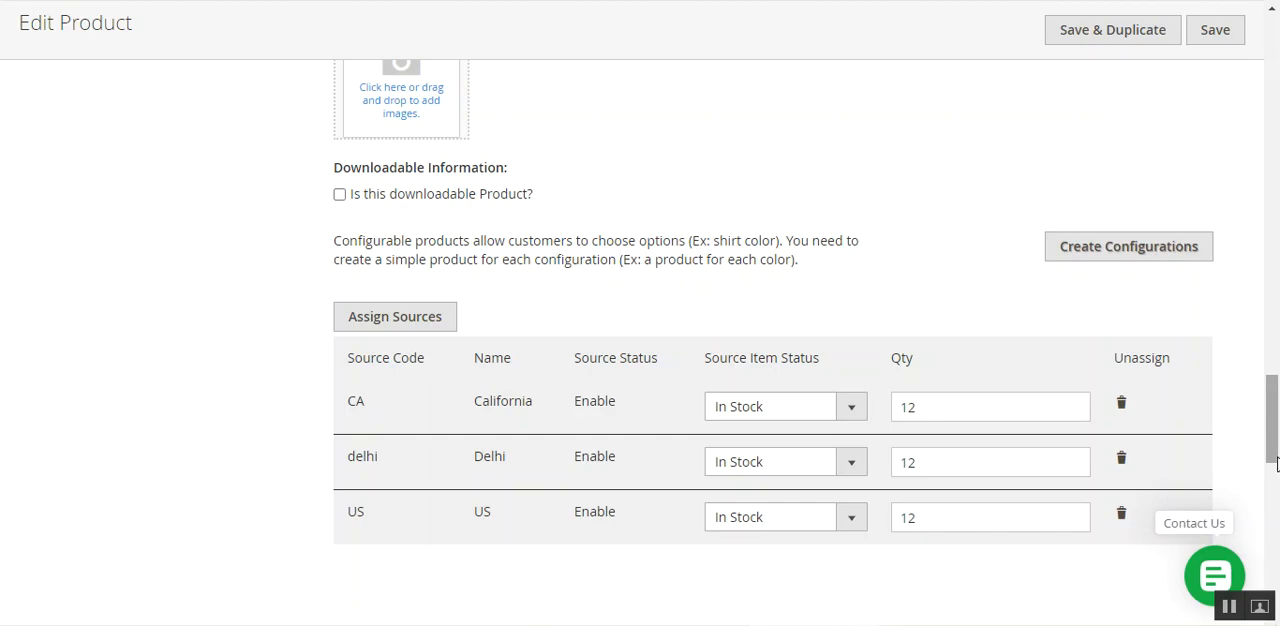
{"action": "scroll", "coordinate": [943, 323], "scroll_direction": "up", "scroll_amount": 20}
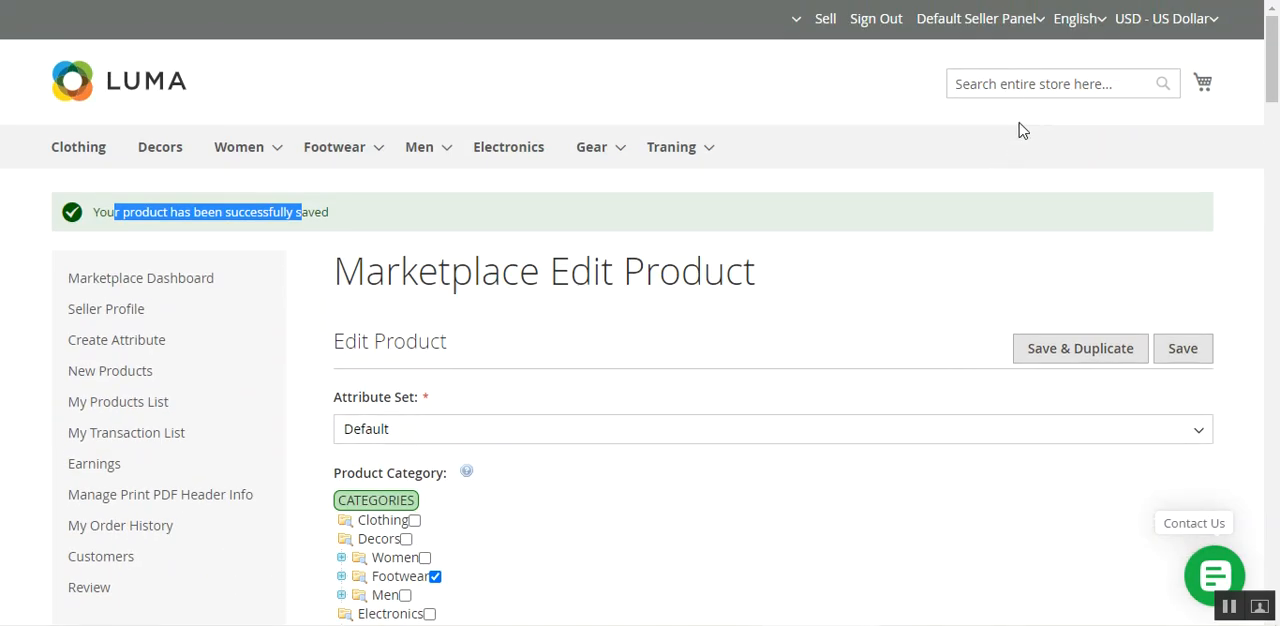
Search the store for Test footwears and add the product to the cart.
{"action": "left_click", "coordinate": [1027, 89]}
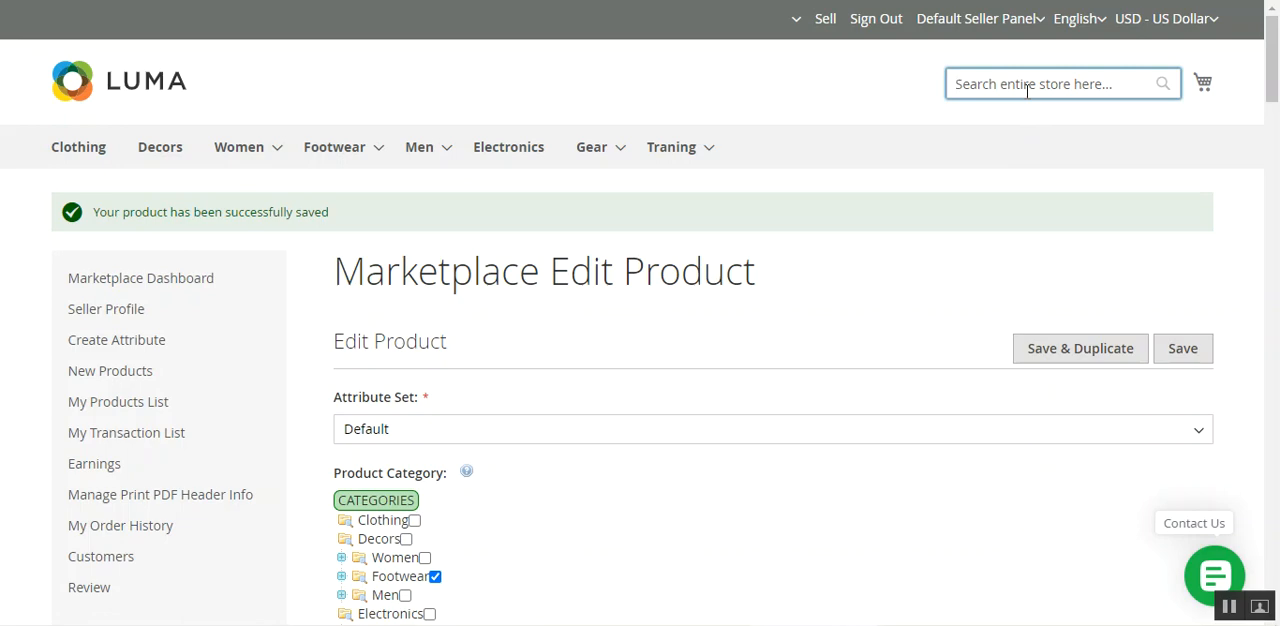
{"action": "type", "text": "Test footwears"}
{"action": "key", "text": "Return"}
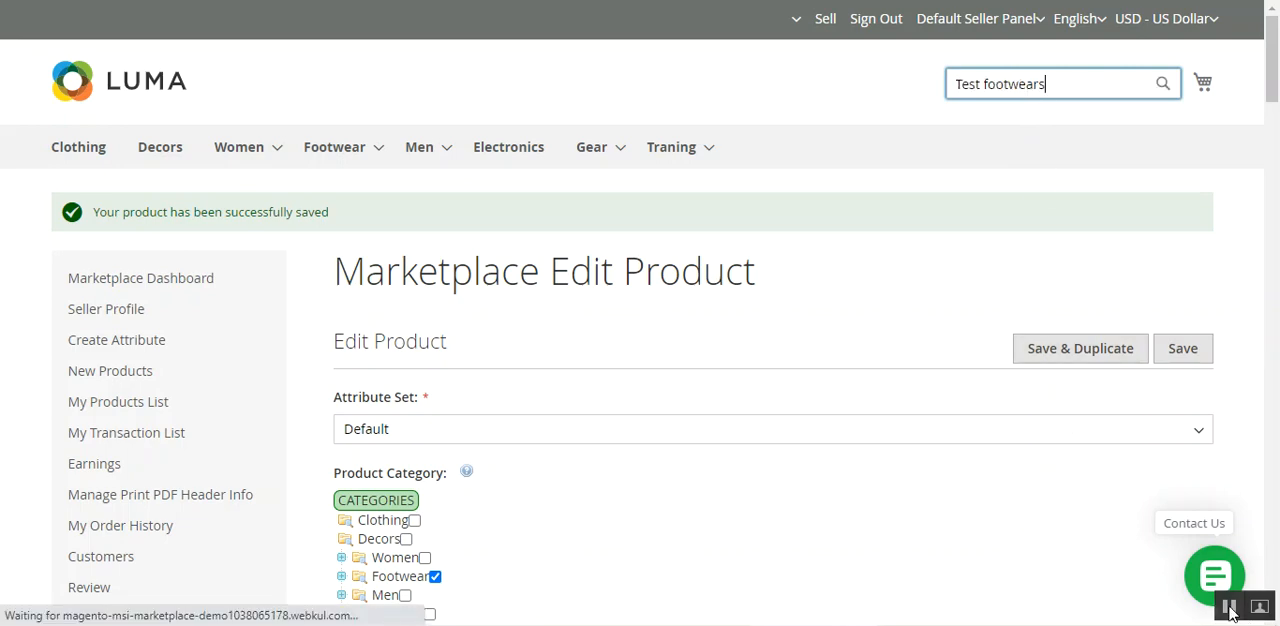
{"action": "scroll", "coordinate": [517, 471], "scroll_direction": "down", "scroll_amount": 4}
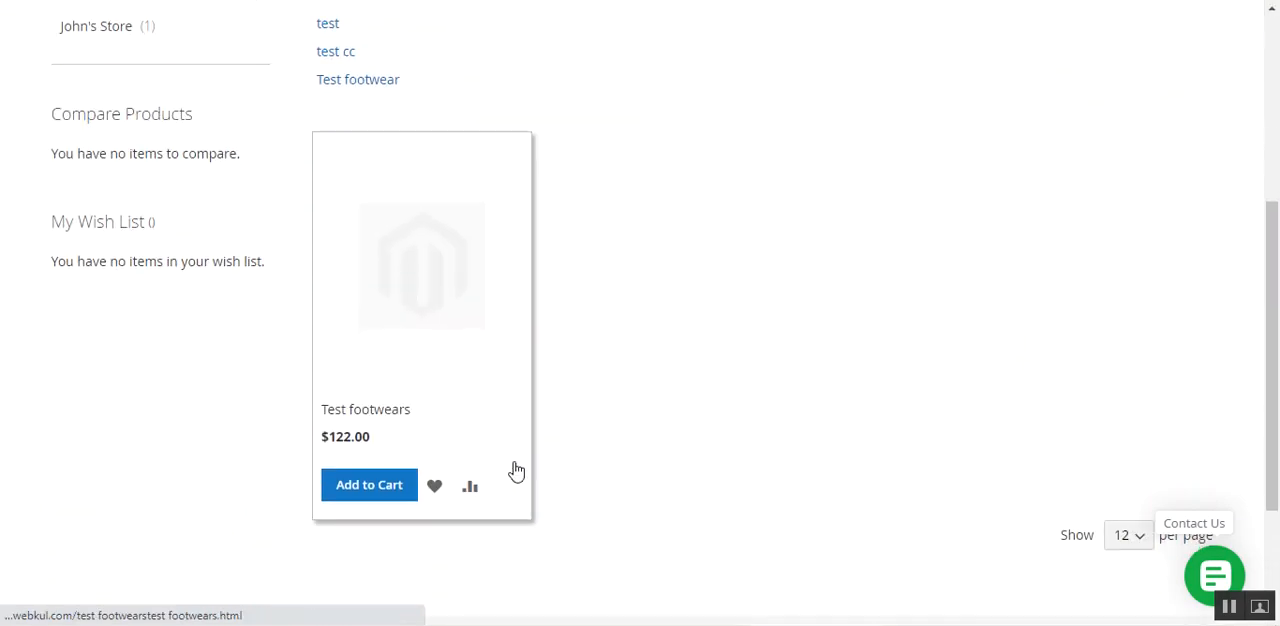
{"action": "left_click", "coordinate": [381, 493]}
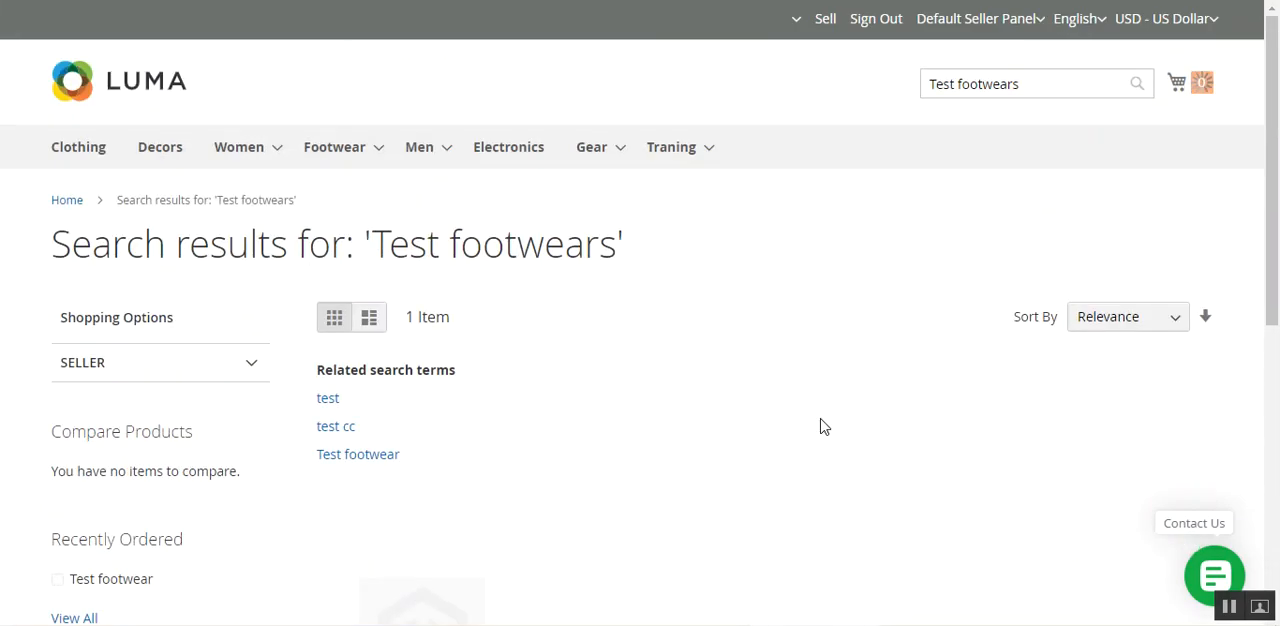
Check out the cart with the Best Way Table Rate shipping method and place the order.
{"action": "left_click", "coordinate": [1204, 92]}
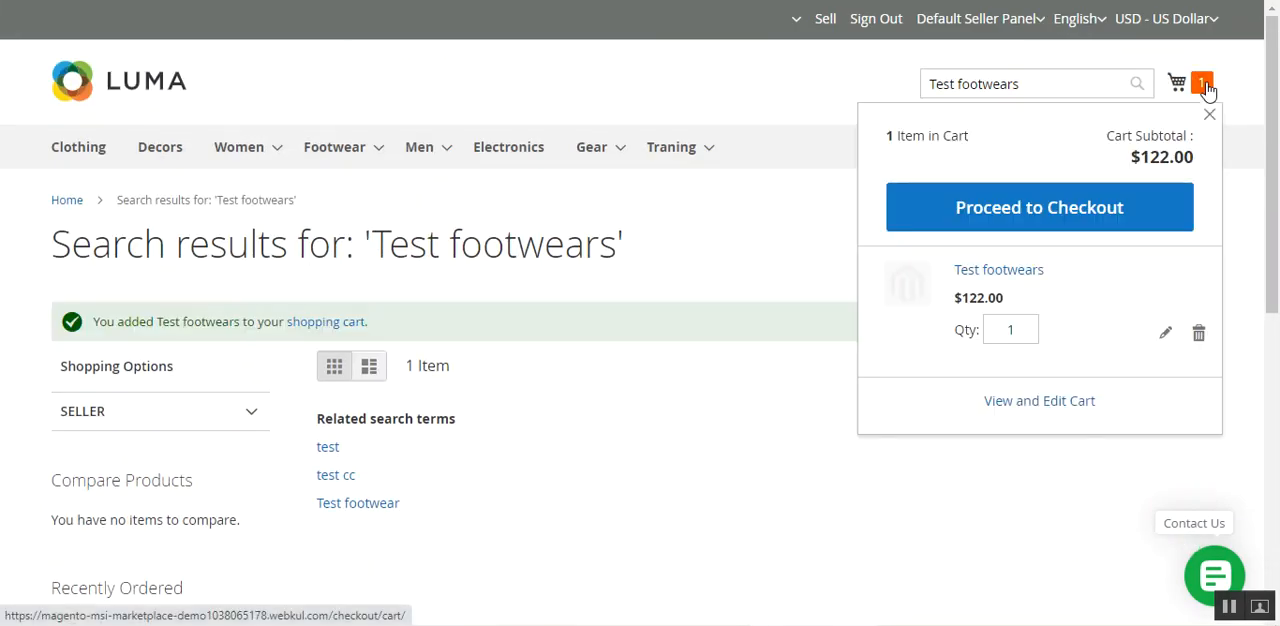
{"action": "left_click", "coordinate": [1043, 210]}
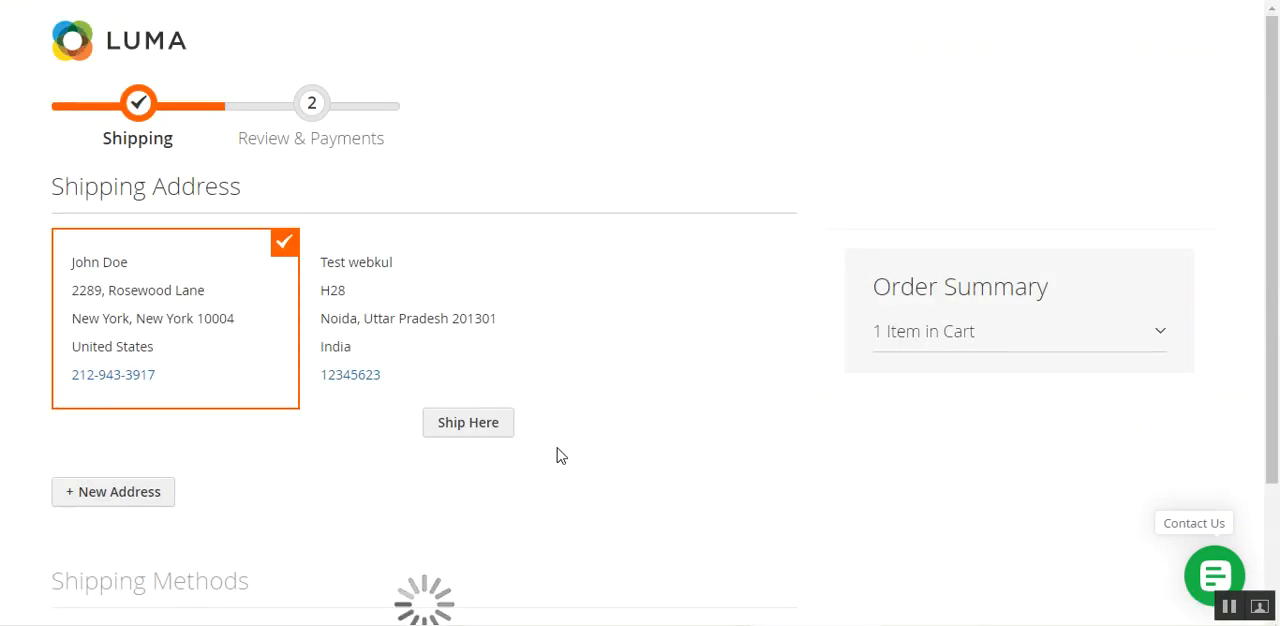
{"action": "scroll", "coordinate": [97, 357], "scroll_direction": "down", "scroll_amount": 3}
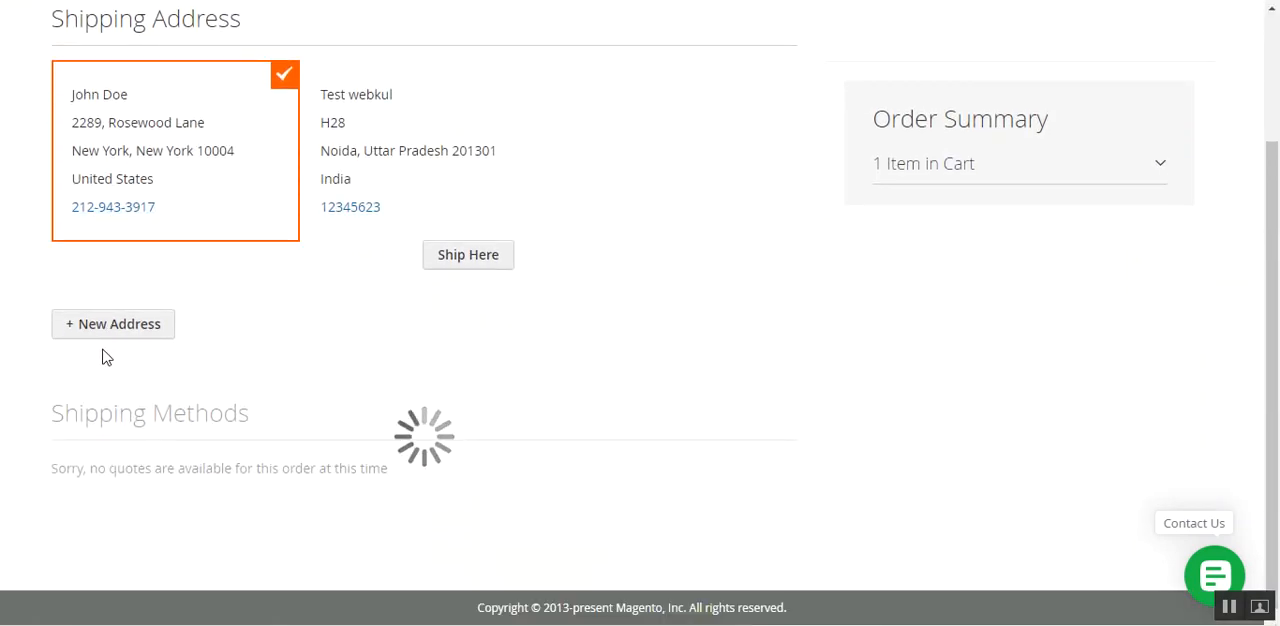
{"action": "scroll", "coordinate": [112, 357], "scroll_direction": "down", "scroll_amount": 2}
{"action": "left_click", "coordinate": [57, 343]}
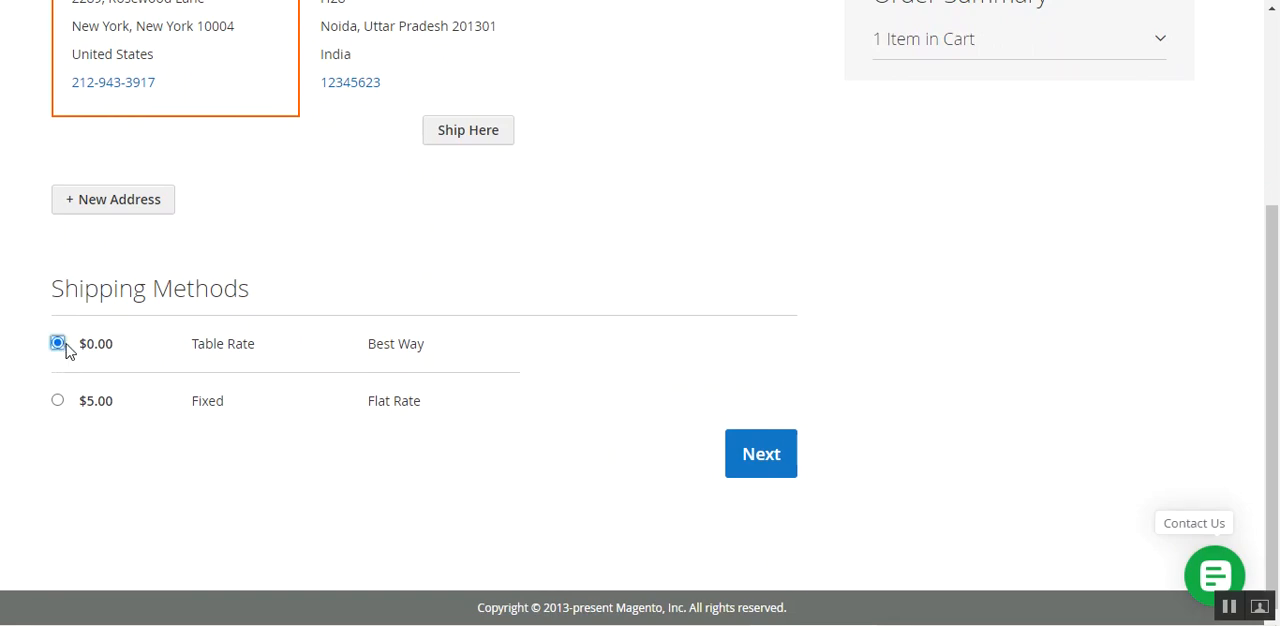
{"action": "left_click", "coordinate": [760, 456]}
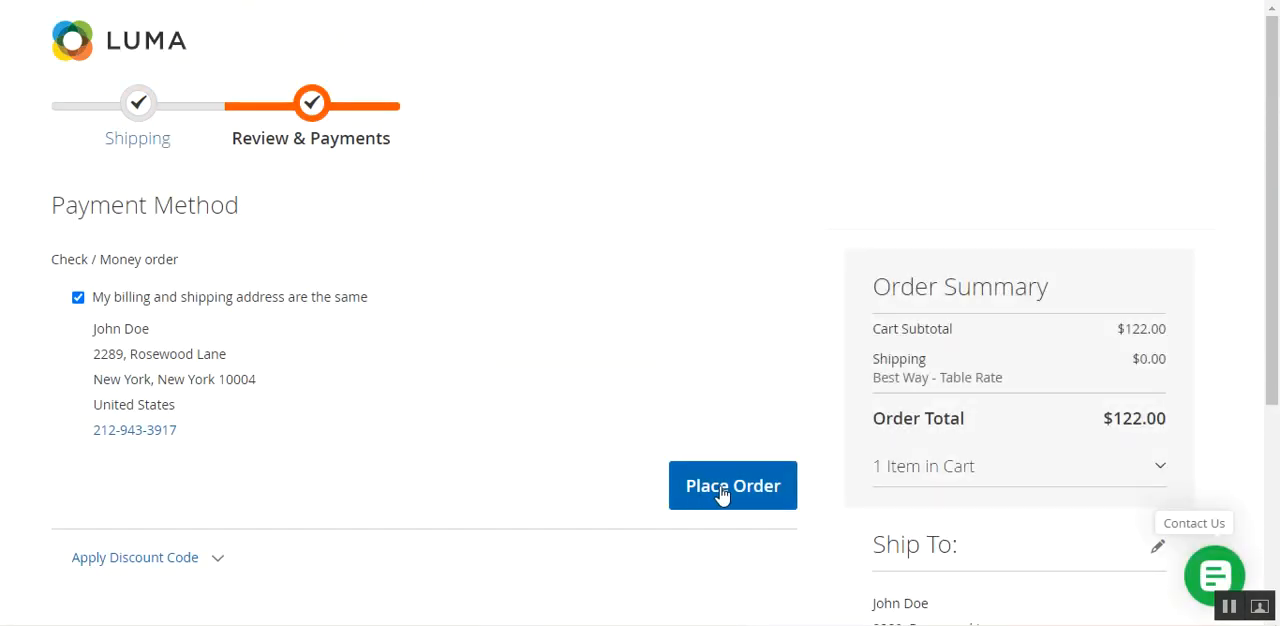
{"action": "left_click", "coordinate": [722, 495]}
{"action": "scroll", "coordinate": [1278, 415], "scroll_direction": "down", "scroll_amount": 3}
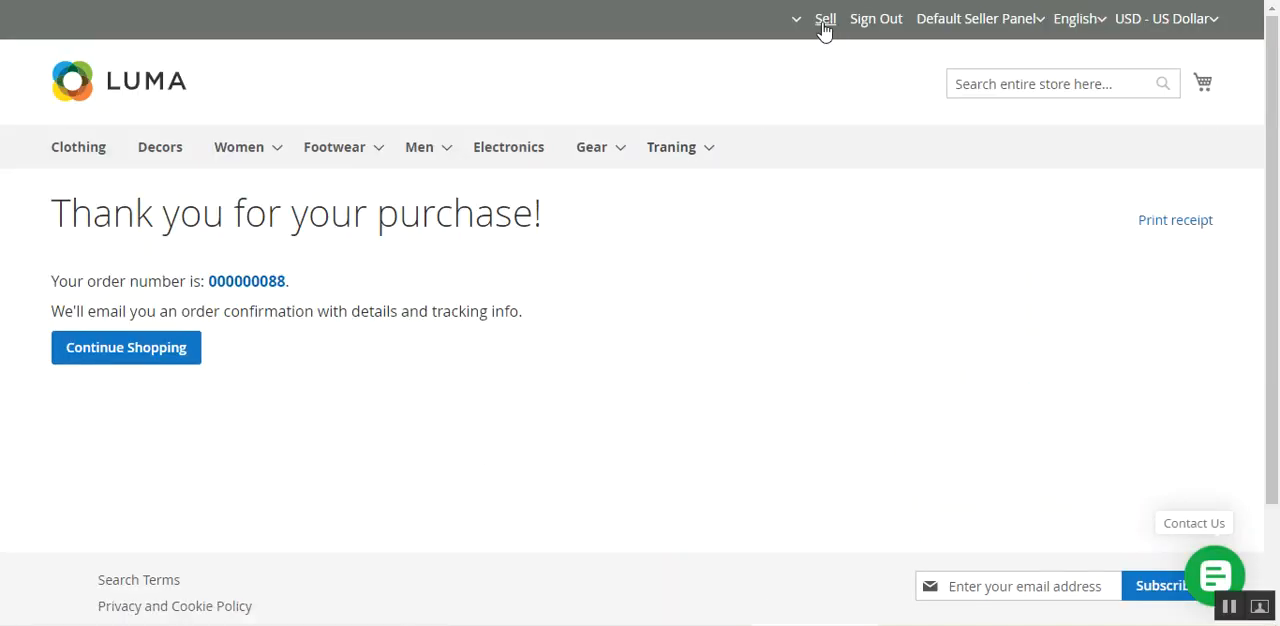
Open the details of the new Test footwears order from the seller's My Order History.
{"action": "left_click", "coordinate": [794, 22]}
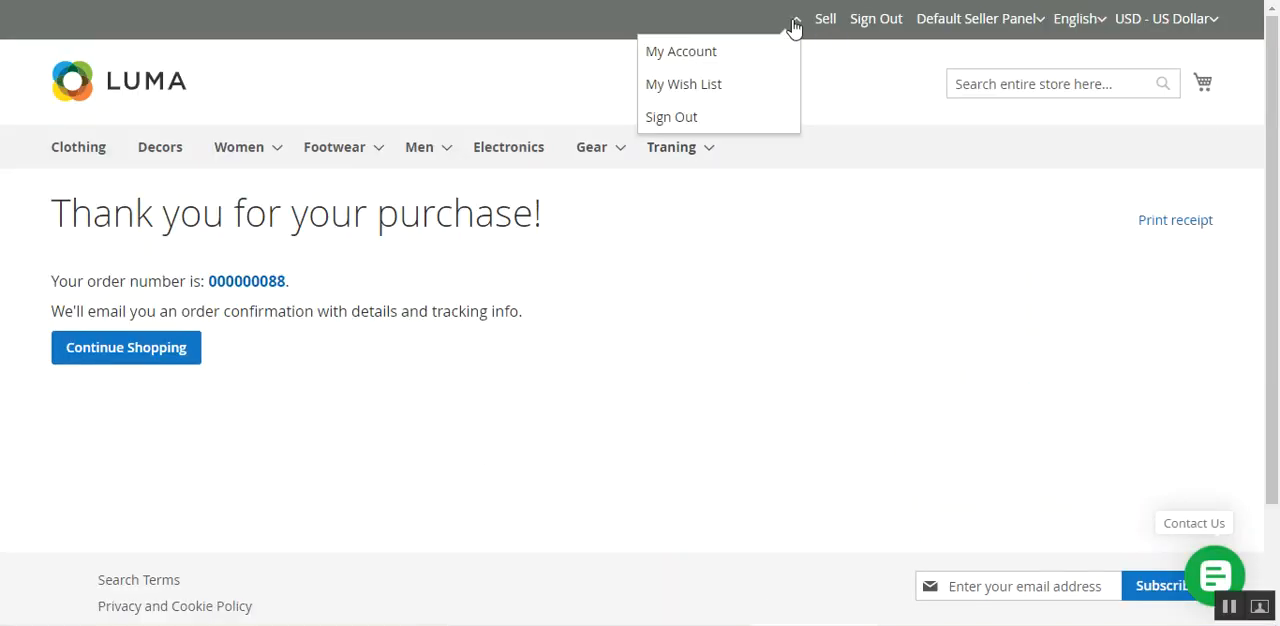
{"action": "left_click", "coordinate": [734, 56]}
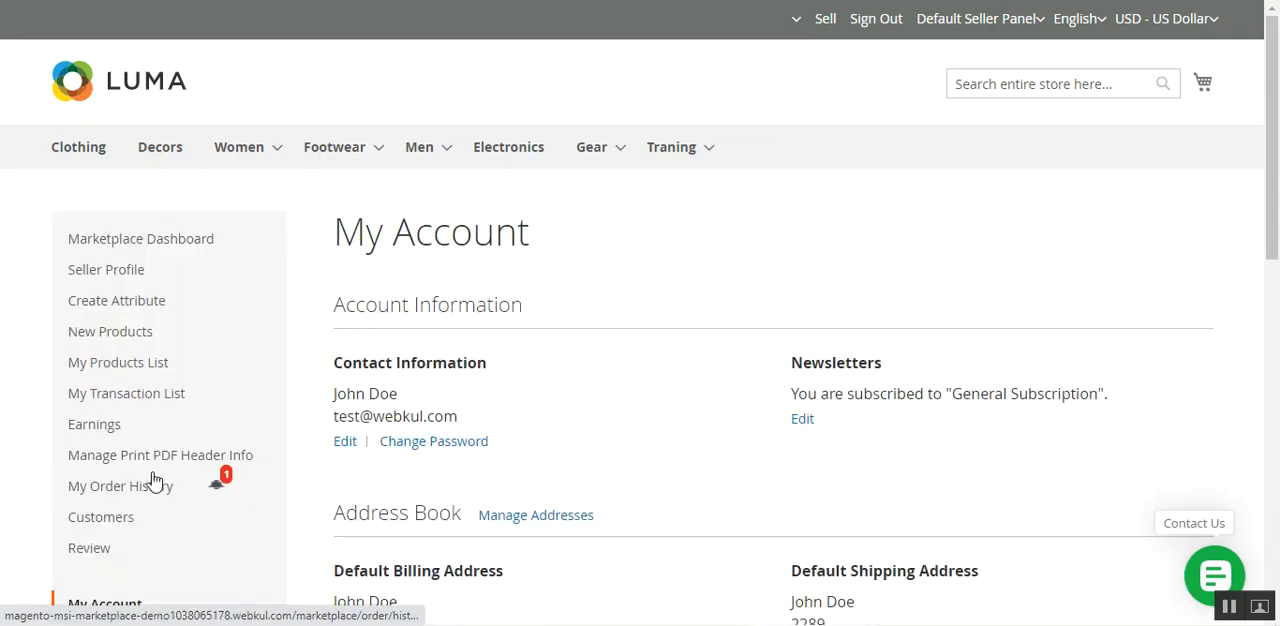
{"action": "left_click", "coordinate": [172, 492]}
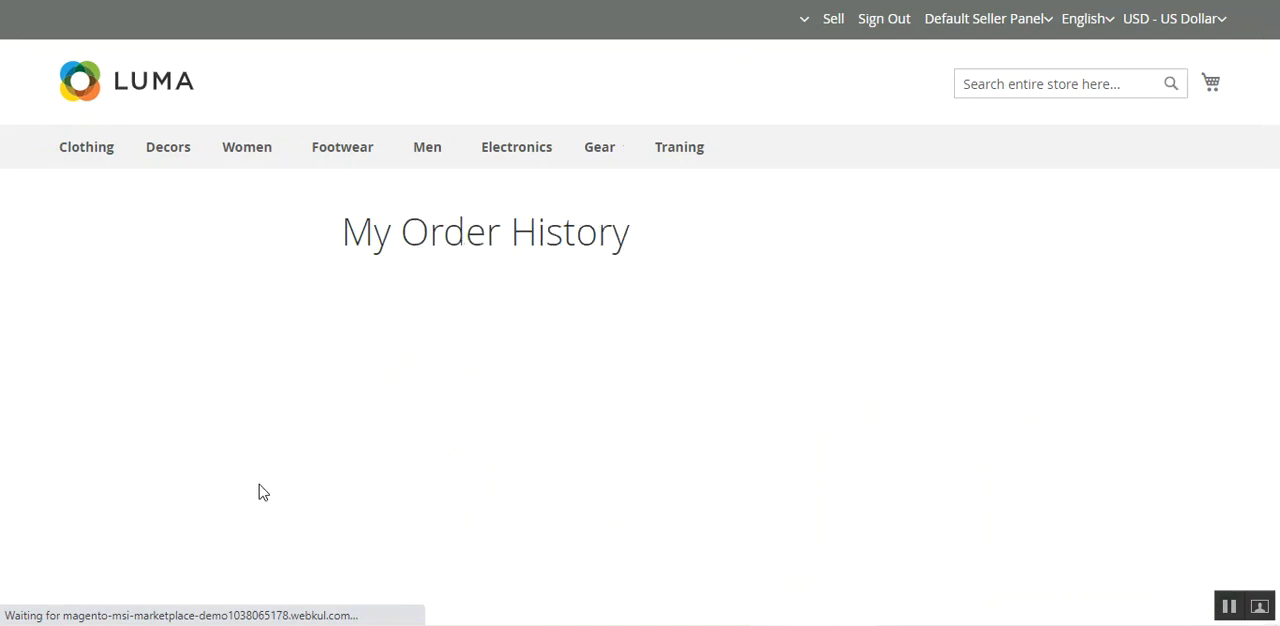
{"action": "scroll", "coordinate": [414, 480], "scroll_direction": "down", "scroll_amount": 1}
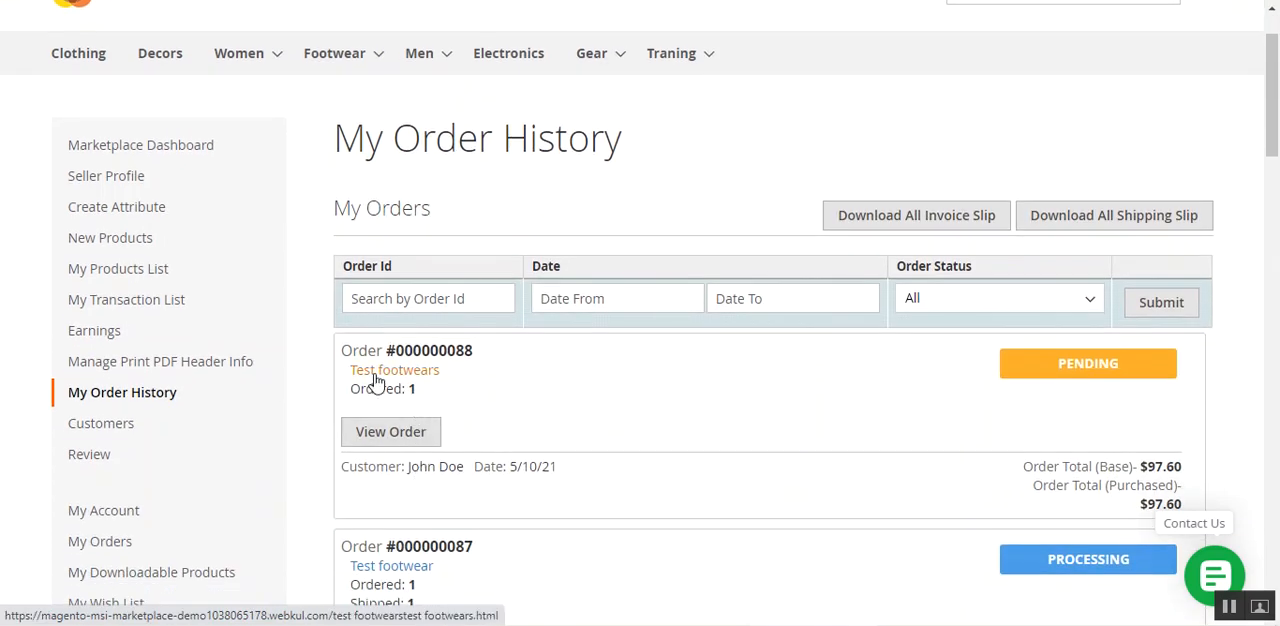
{"action": "left_click", "coordinate": [404, 438]}
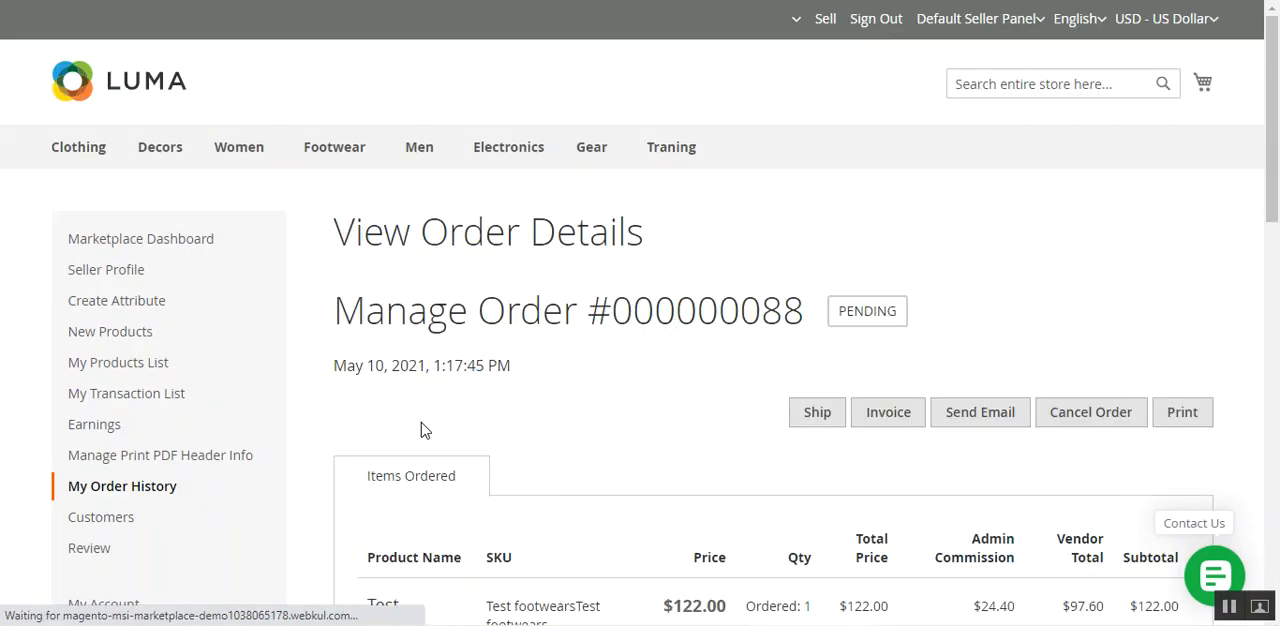
Choose California as the source for quantity deduction in the order's shipping method section.
{"action": "scroll", "coordinate": [503, 457], "scroll_direction": "down", "scroll_amount": 10}
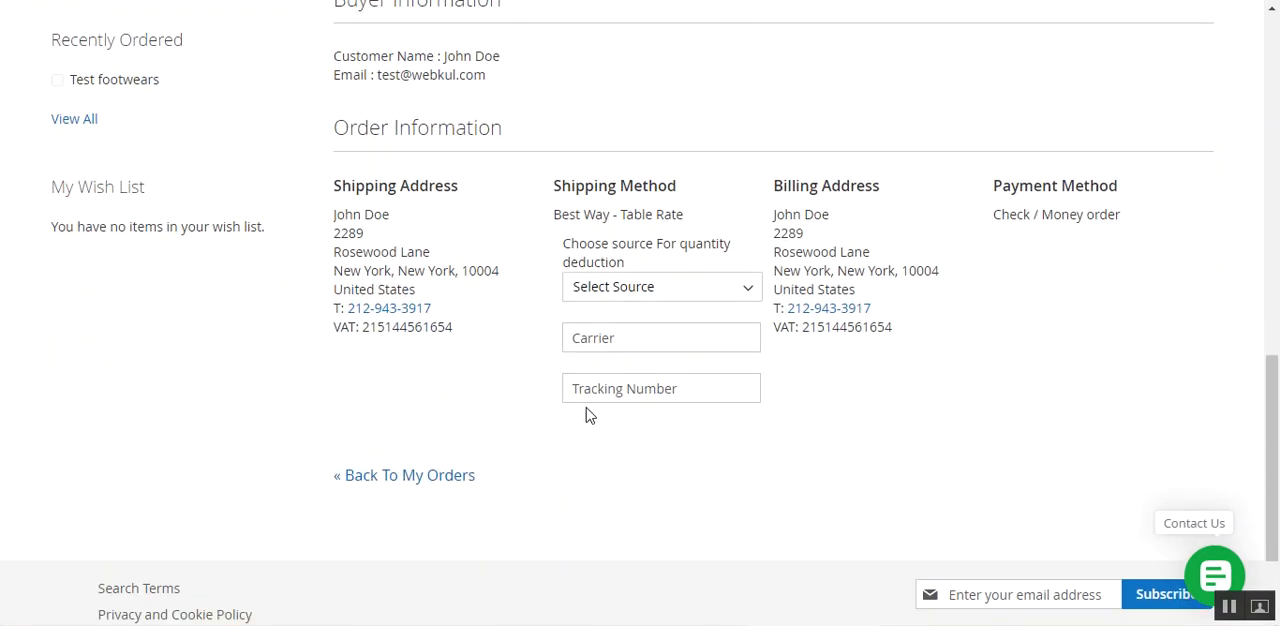
{"action": "left_click_drag", "start_coordinate": [576, 180], "coordinate": [678, 186]}
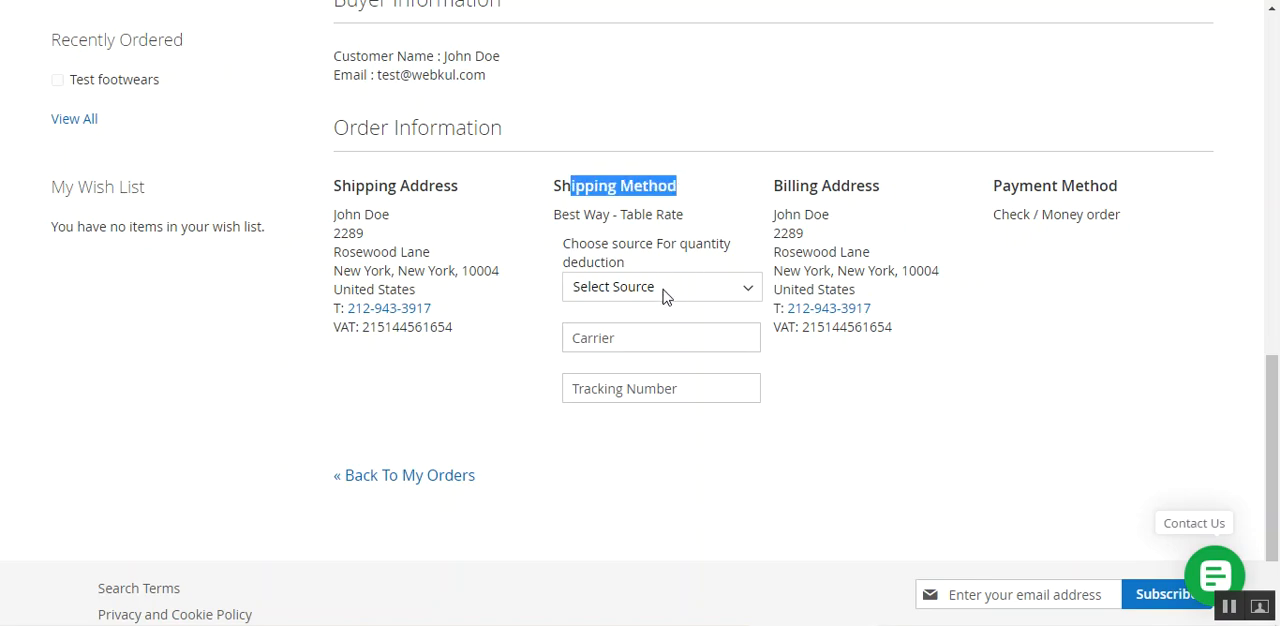
{"action": "left_click", "coordinate": [720, 292]}
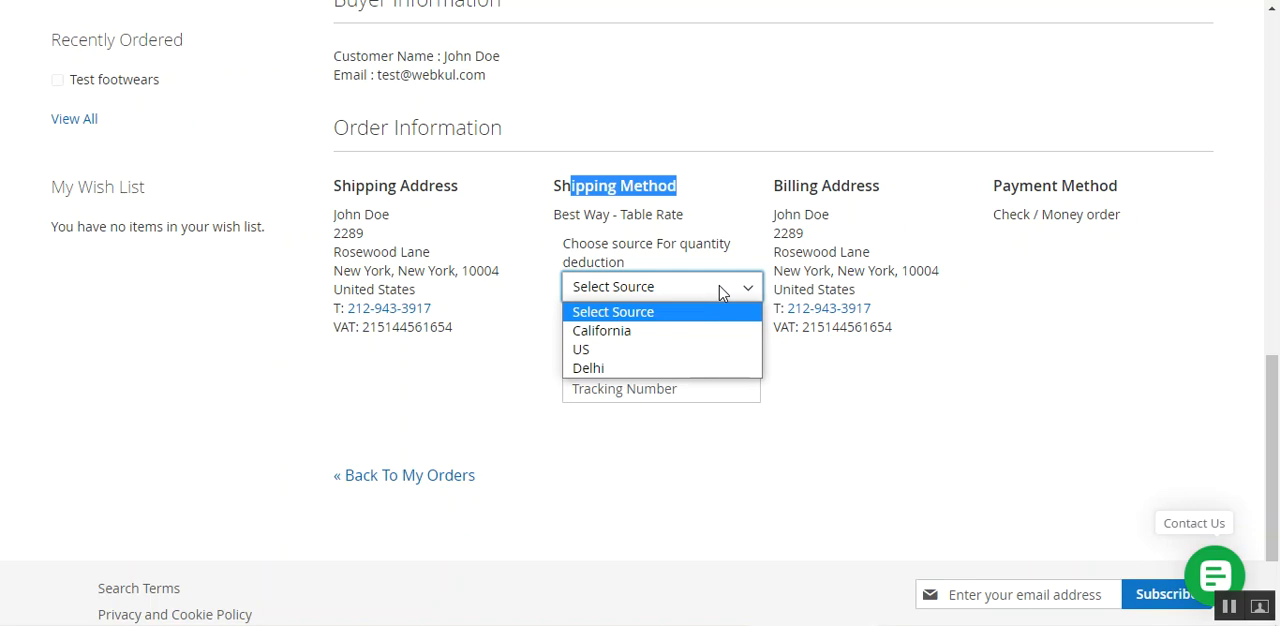
{"action": "left_click", "coordinate": [633, 342]}
{"action": "left_click", "coordinate": [520, 362]}
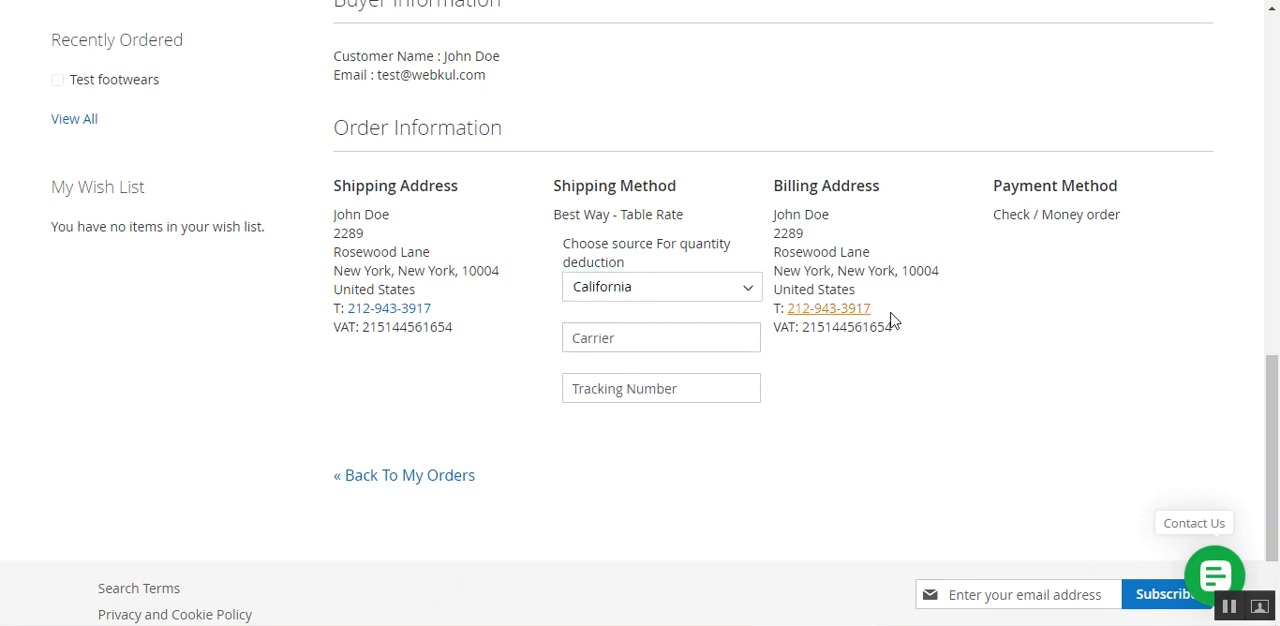
Open the seller's My Products List and examine the per-source and salable quantities of Test footwears.
{"action": "left_click_drag", "start_coordinate": [1274, 404], "coordinate": [1276, 343]}
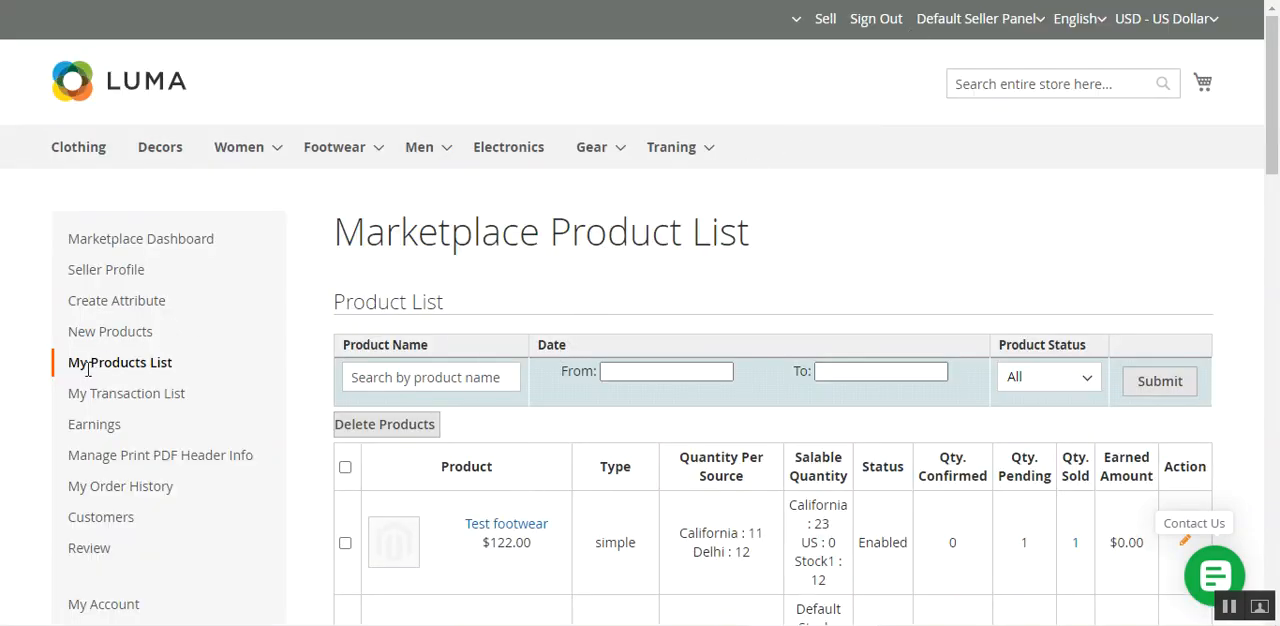
{"action": "left_click_drag", "start_coordinate": [88, 362], "coordinate": [160, 362]}
{"action": "scroll", "coordinate": [476, 508], "scroll_direction": "down", "scroll_amount": 3}
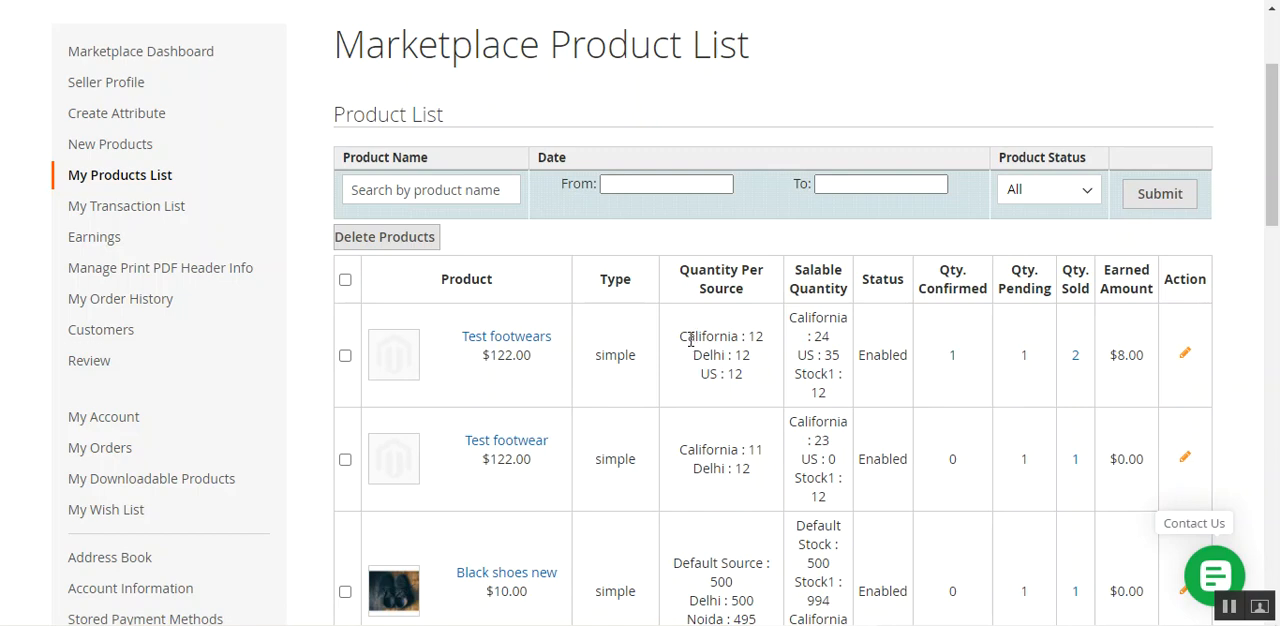
Enter ewfwe as the order's carrier and 12321232 as the tracking number, keeping California as the source for quantity deduction.
{"action": "left_click_drag", "start_coordinate": [690, 340], "coordinate": [736, 335]}
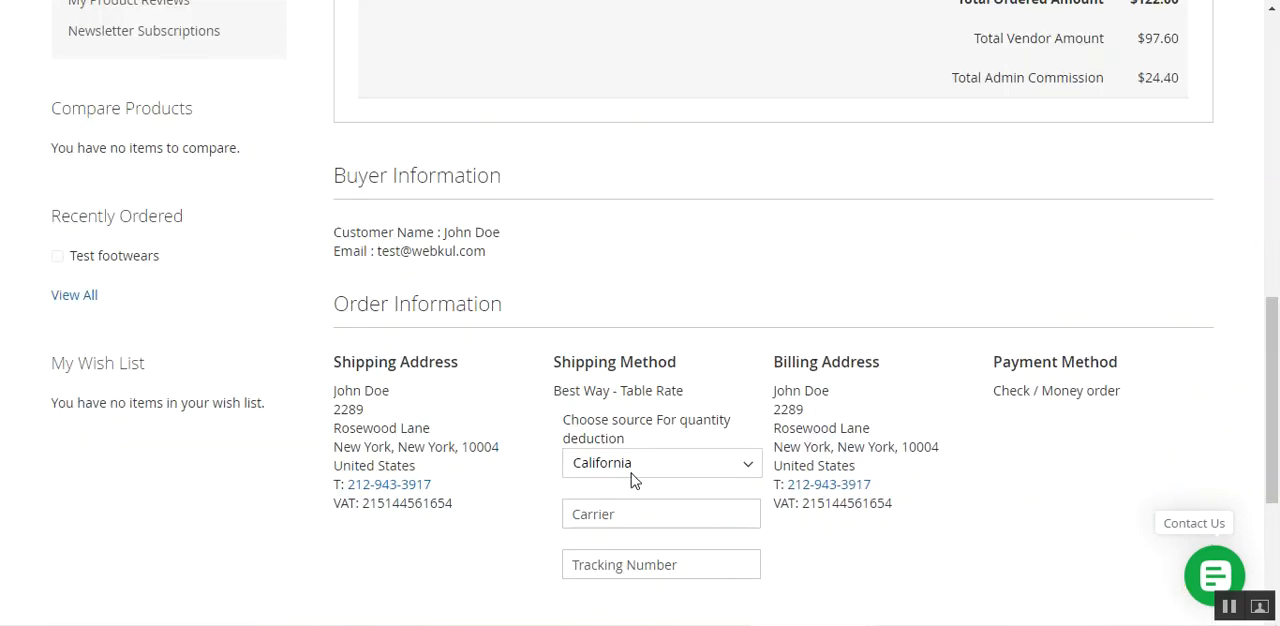
{"action": "left_click", "coordinate": [643, 516]}
{"action": "left_click", "coordinate": [631, 557]}
{"action": "left_click", "coordinate": [633, 559]}
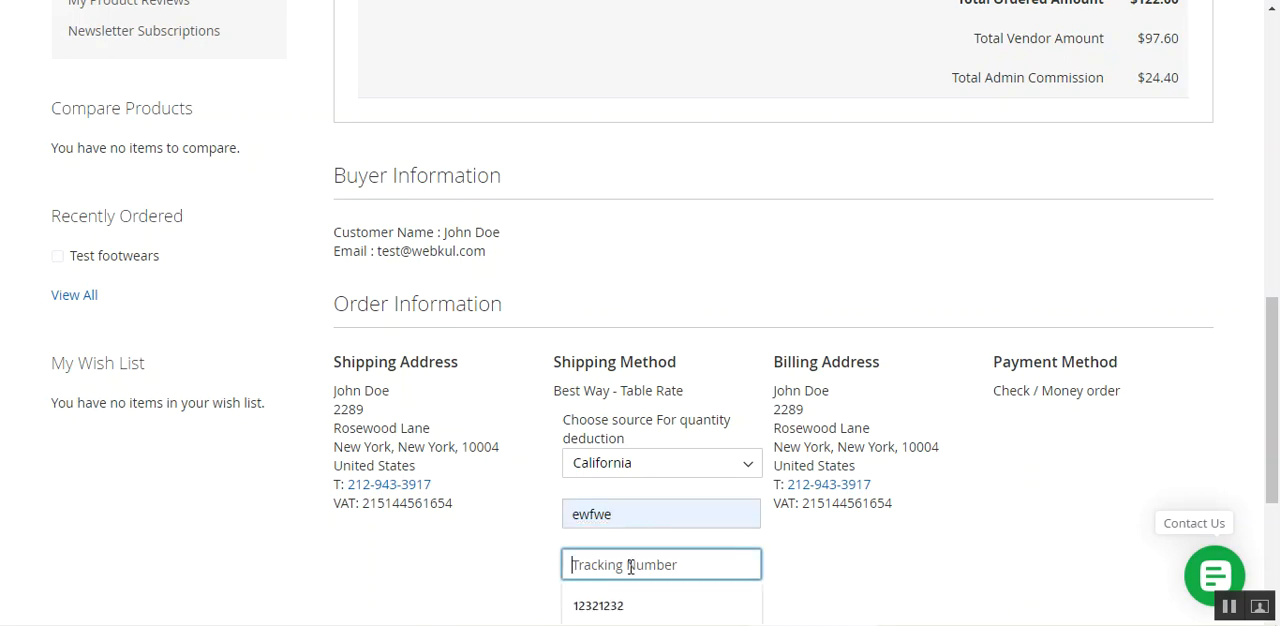
{"action": "left_click", "coordinate": [621, 604]}
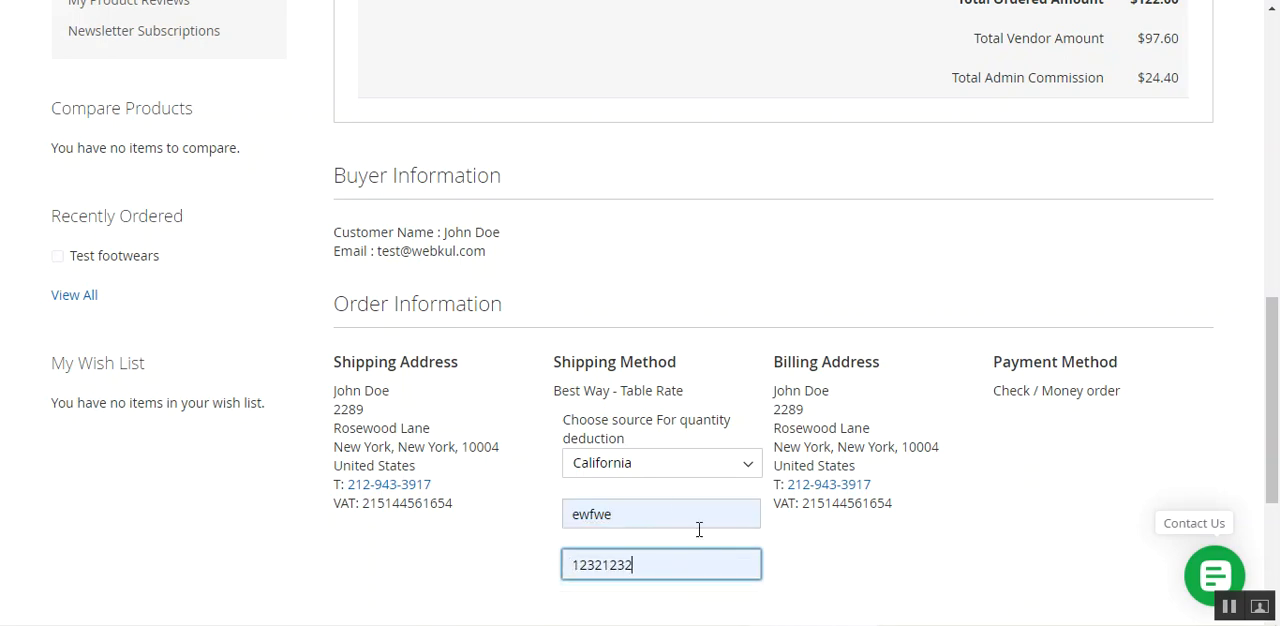
{"action": "left_click", "coordinate": [646, 468]}
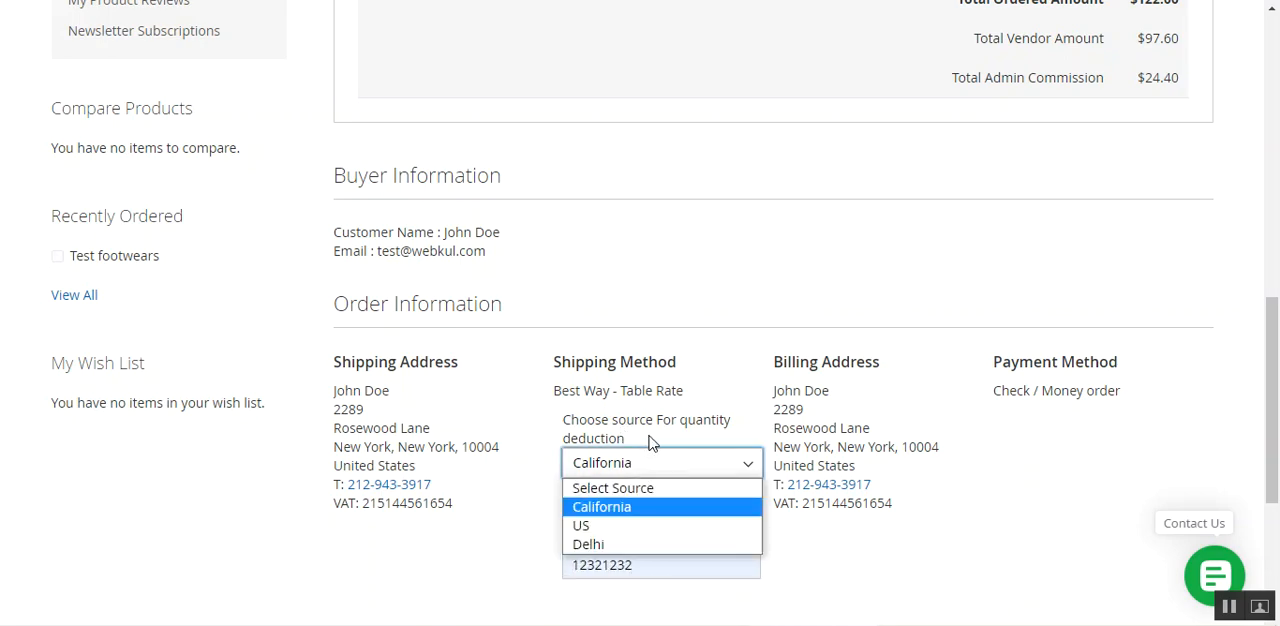
{"action": "left_click", "coordinate": [645, 516]}
Create the shipment for the Test footwears order and confirm it.
{"action": "scroll", "coordinate": [680, 482], "scroll_direction": "up", "scroll_amount": 8}
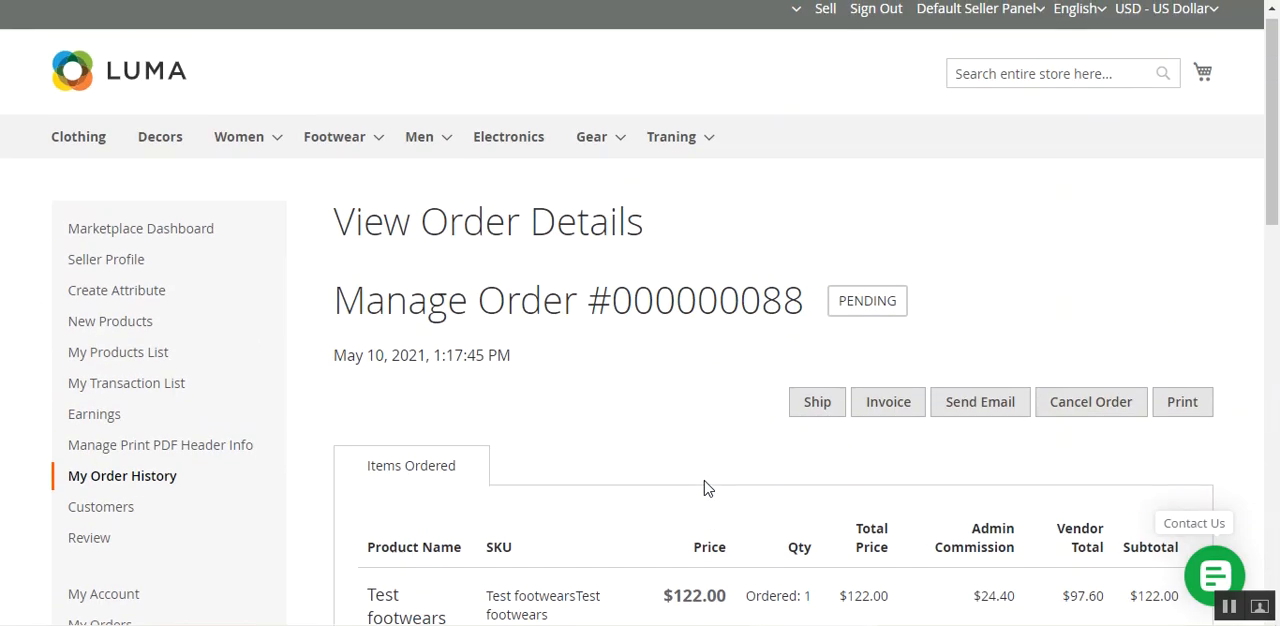
{"action": "left_click", "coordinate": [817, 418]}
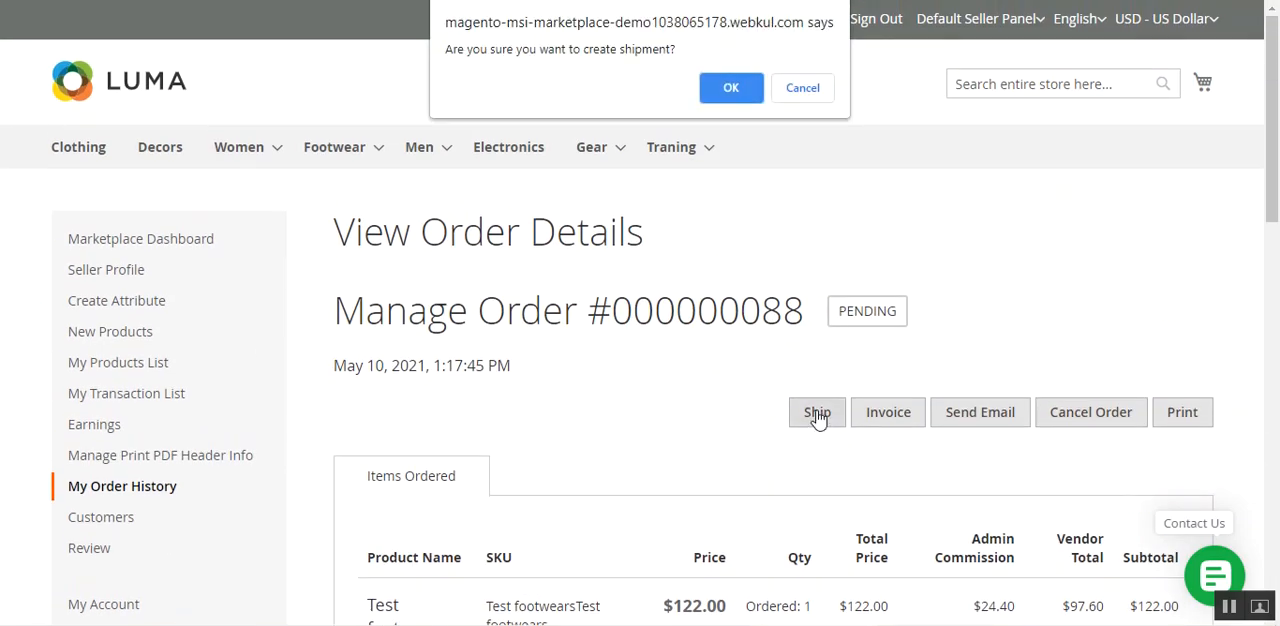
{"action": "left_click", "coordinate": [742, 92]}
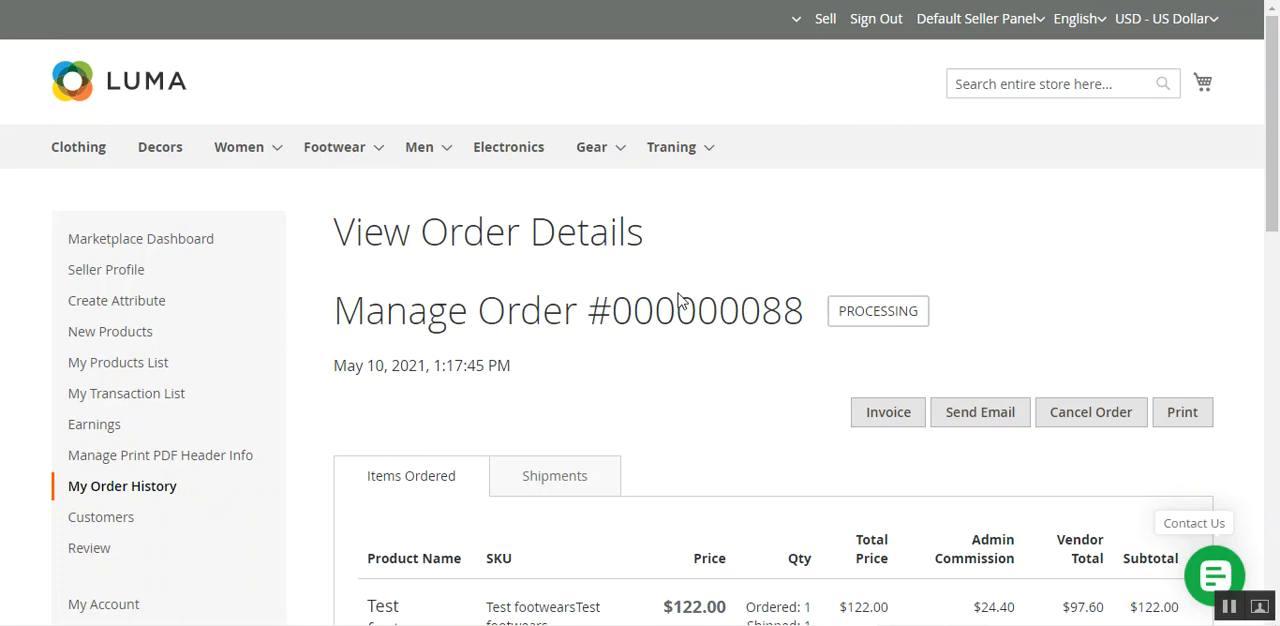
Review the shipped order's details, and refresh the seller's product list to check the California source quantity of Test footwears.
{"action": "scroll", "coordinate": [679, 250], "scroll_direction": "down", "scroll_amount": 3}
{"action": "scroll", "coordinate": [684, 315], "scroll_direction": "up", "scroll_amount": 1}
{"action": "scroll", "coordinate": [685, 317], "scroll_direction": "down", "scroll_amount": 3}
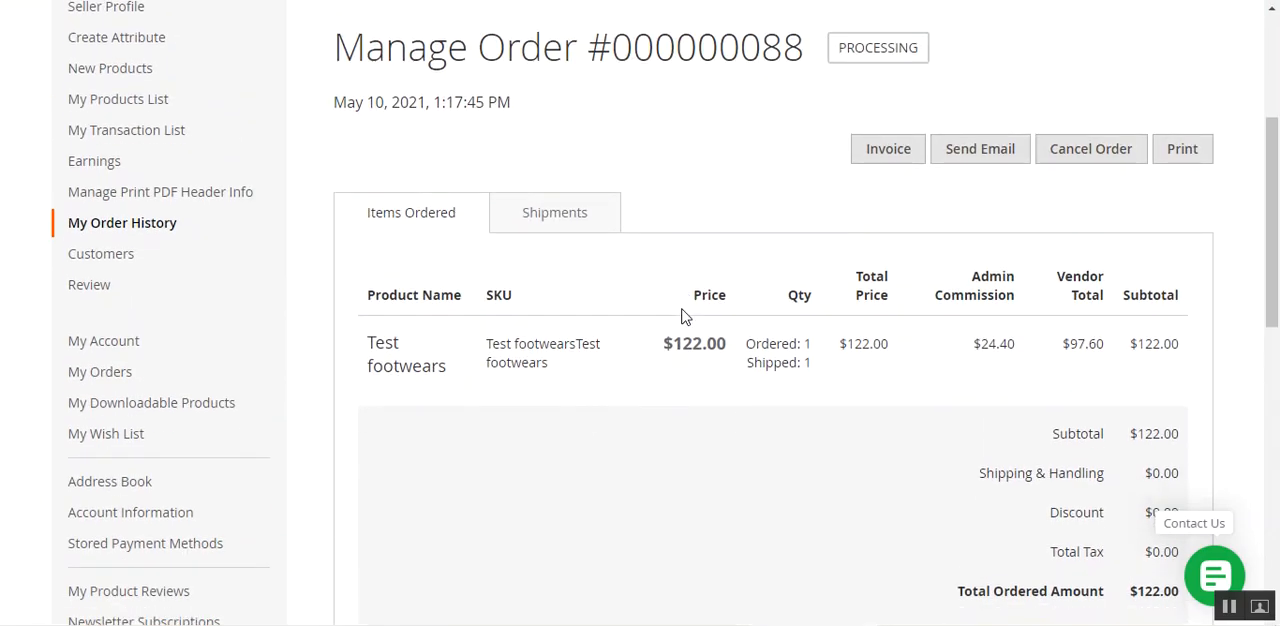
{"action": "scroll", "coordinate": [684, 316], "scroll_direction": "down", "scroll_amount": 3}
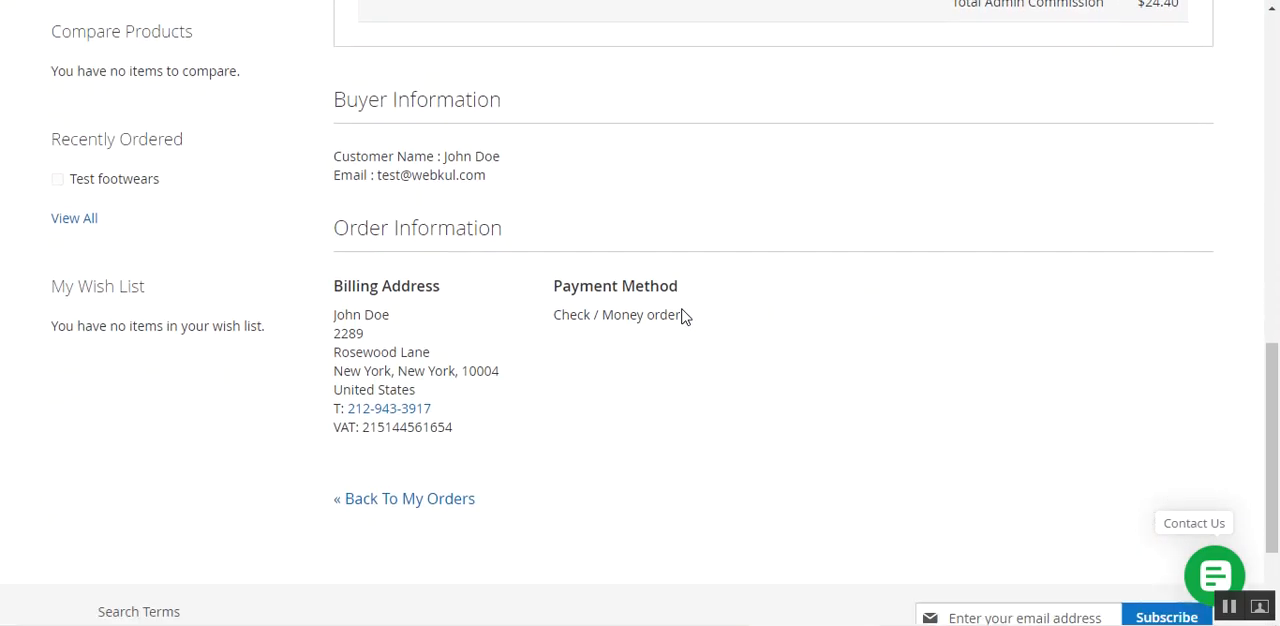
{"action": "scroll", "coordinate": [686, 316], "scroll_direction": "up", "scroll_amount": 4}
{"action": "scroll", "coordinate": [686, 316], "scroll_direction": "up", "scroll_amount": 3}
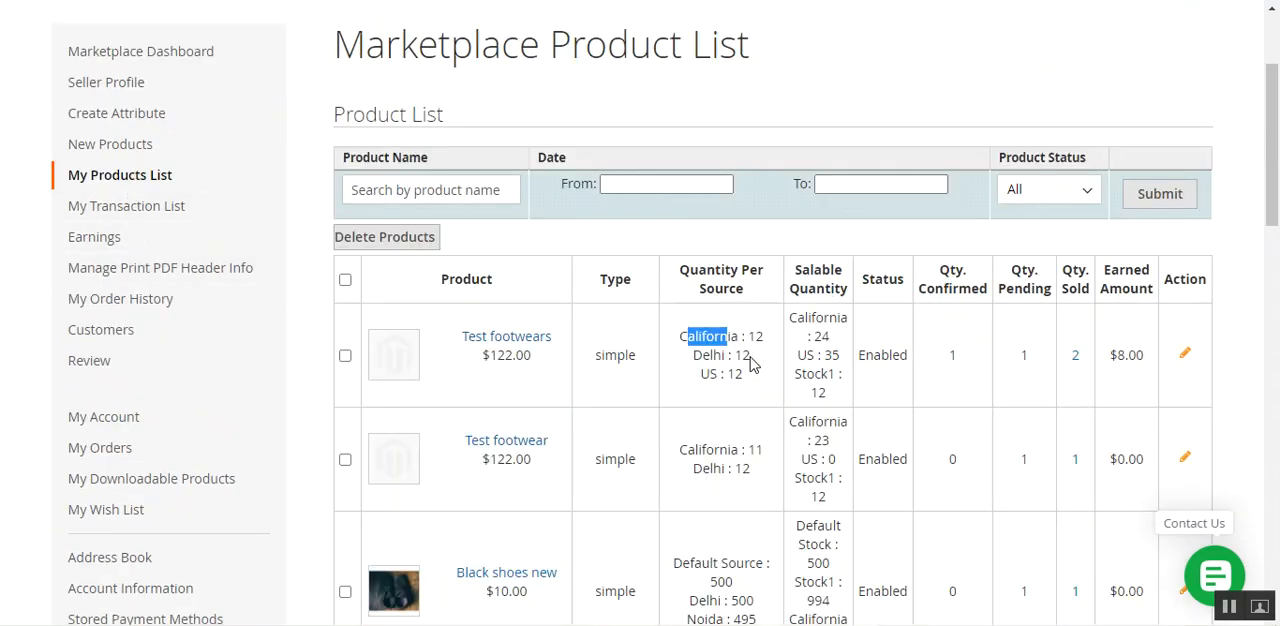
{"action": "key", "text": "F5"}
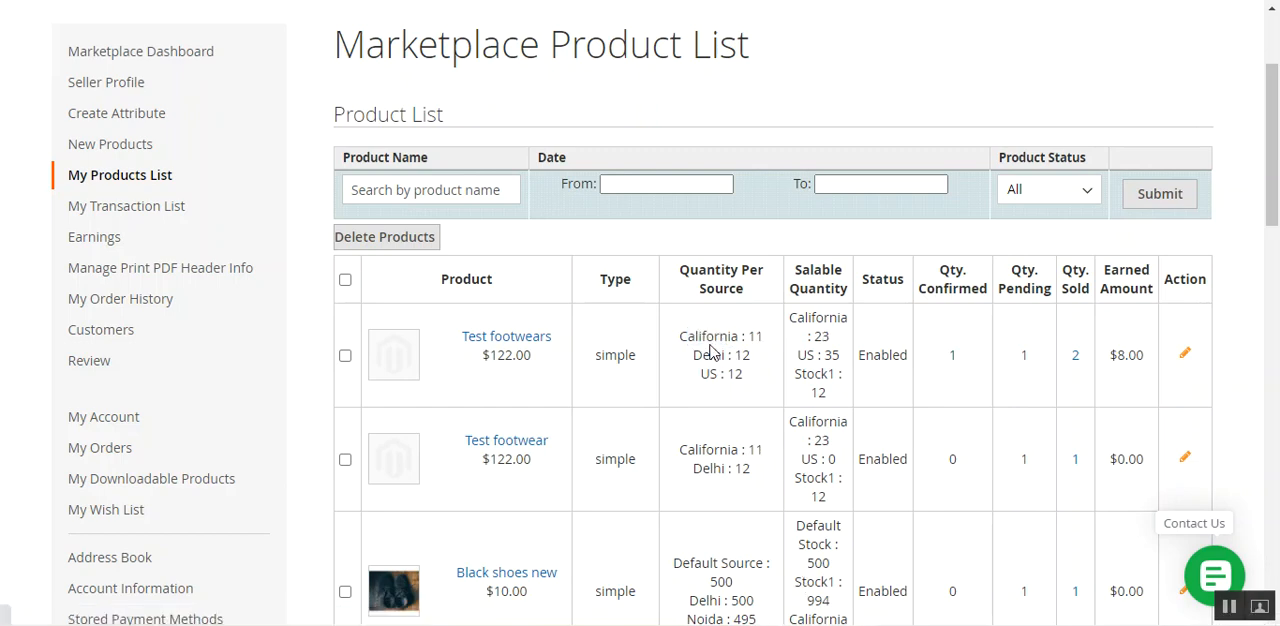
{"action": "left_click_drag", "start_coordinate": [690, 337], "coordinate": [741, 337]}
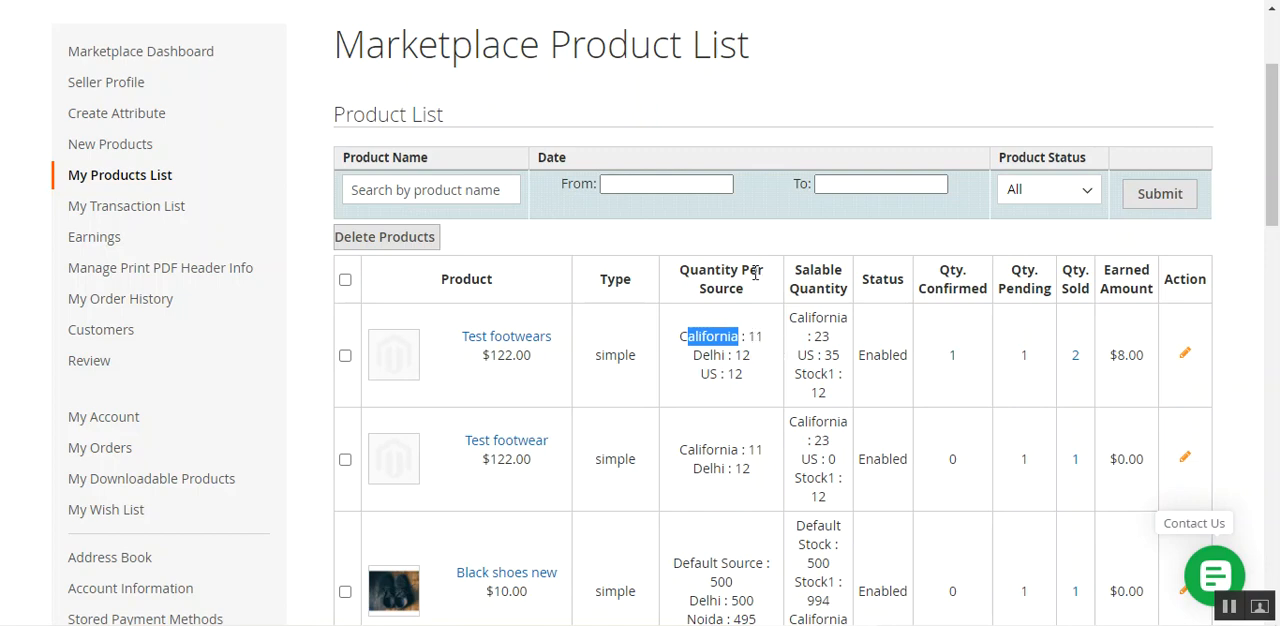
Edit the Test footwears product, set its California source quantity to 30, and save it.
{"action": "left_click", "coordinate": [1185, 358]}
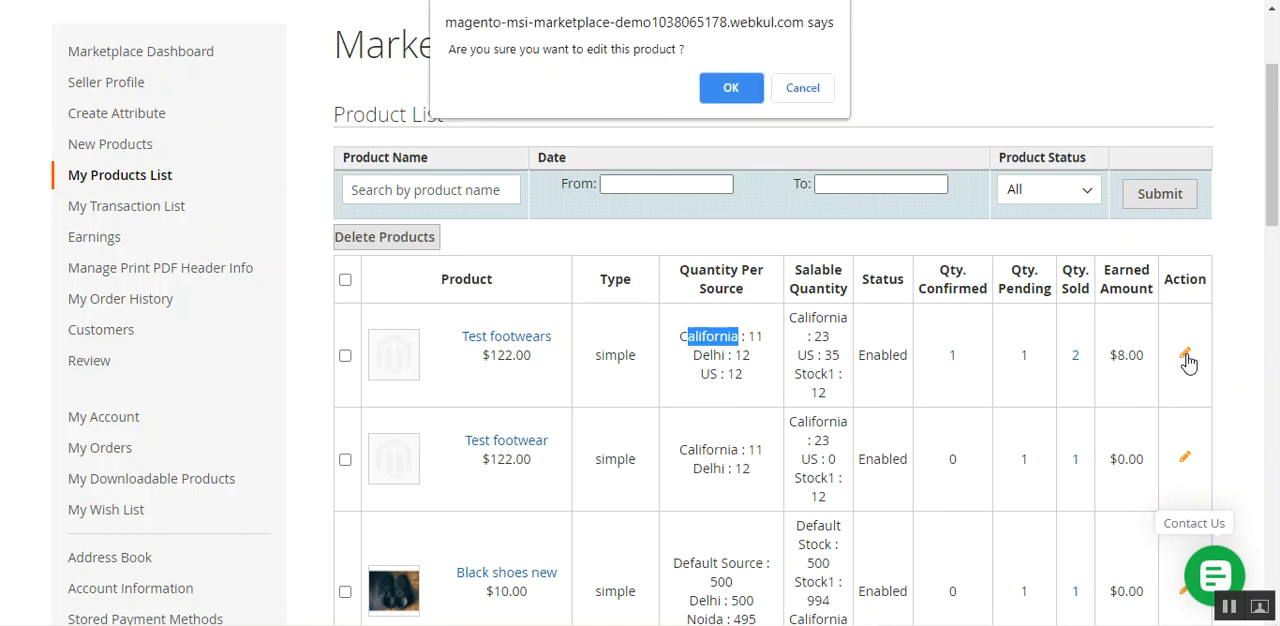
{"action": "left_click", "coordinate": [731, 88]}
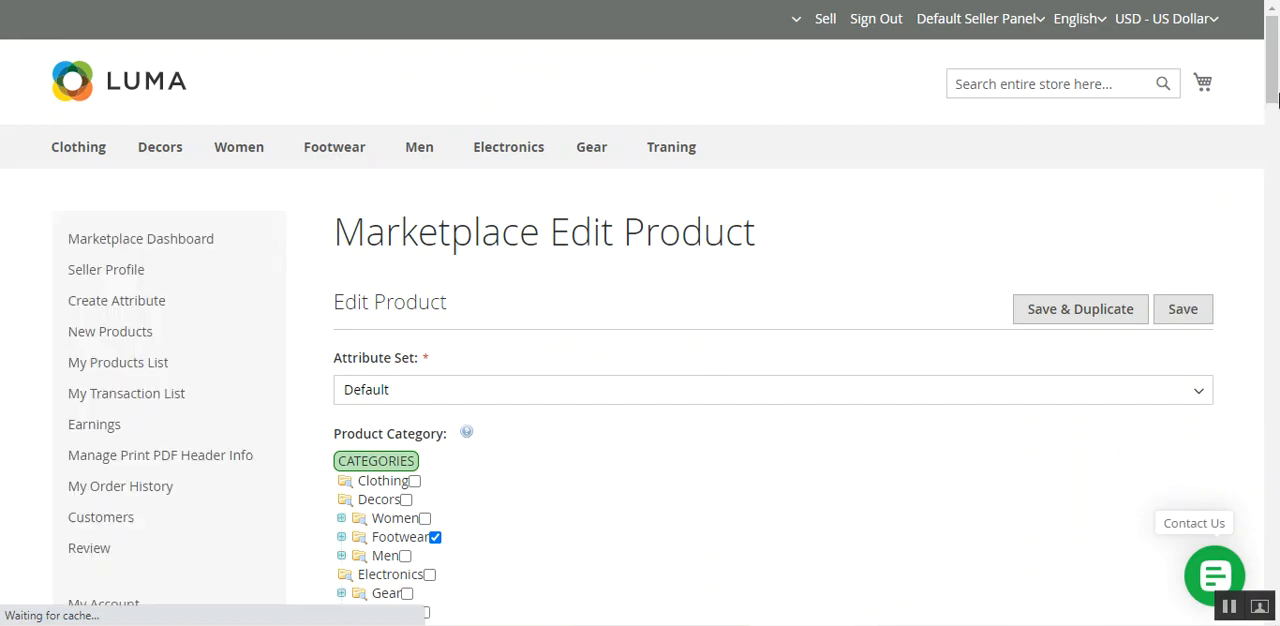
{"action": "left_click_drag", "start_coordinate": [1274, 85], "coordinate": [1277, 465]}
{"action": "left_click_drag", "start_coordinate": [943, 360], "coordinate": [893, 370]}
{"action": "type", "text": "30"}
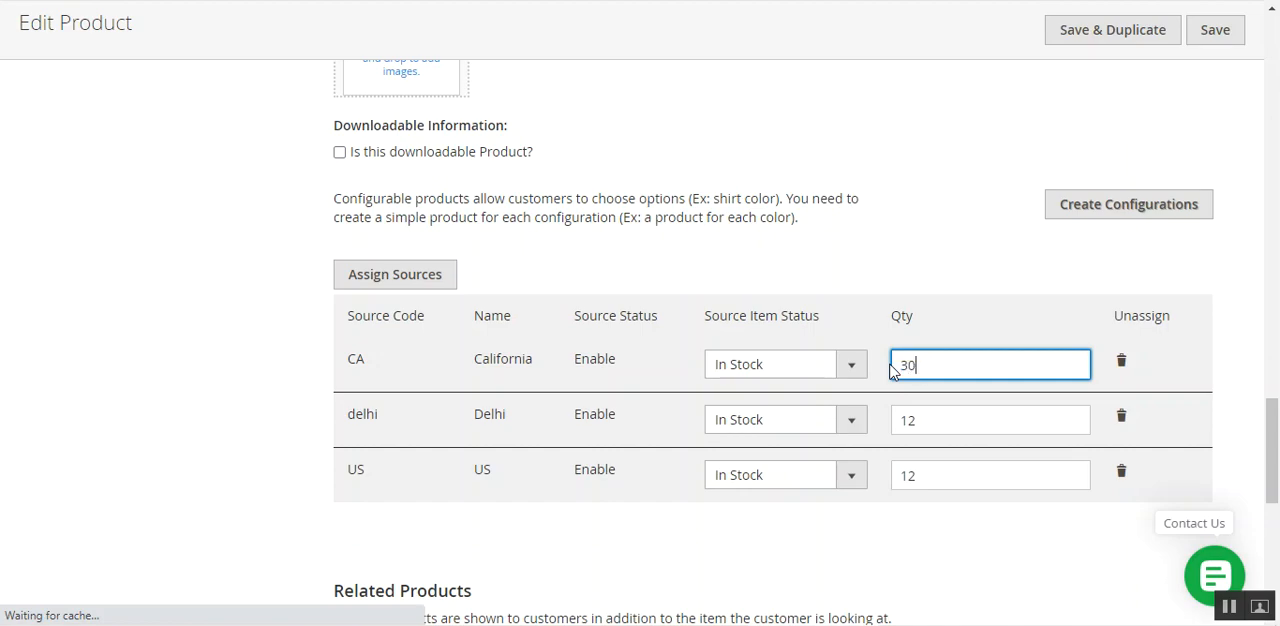
{"action": "scroll", "coordinate": [1128, 410], "scroll_direction": "up", "scroll_amount": 6}
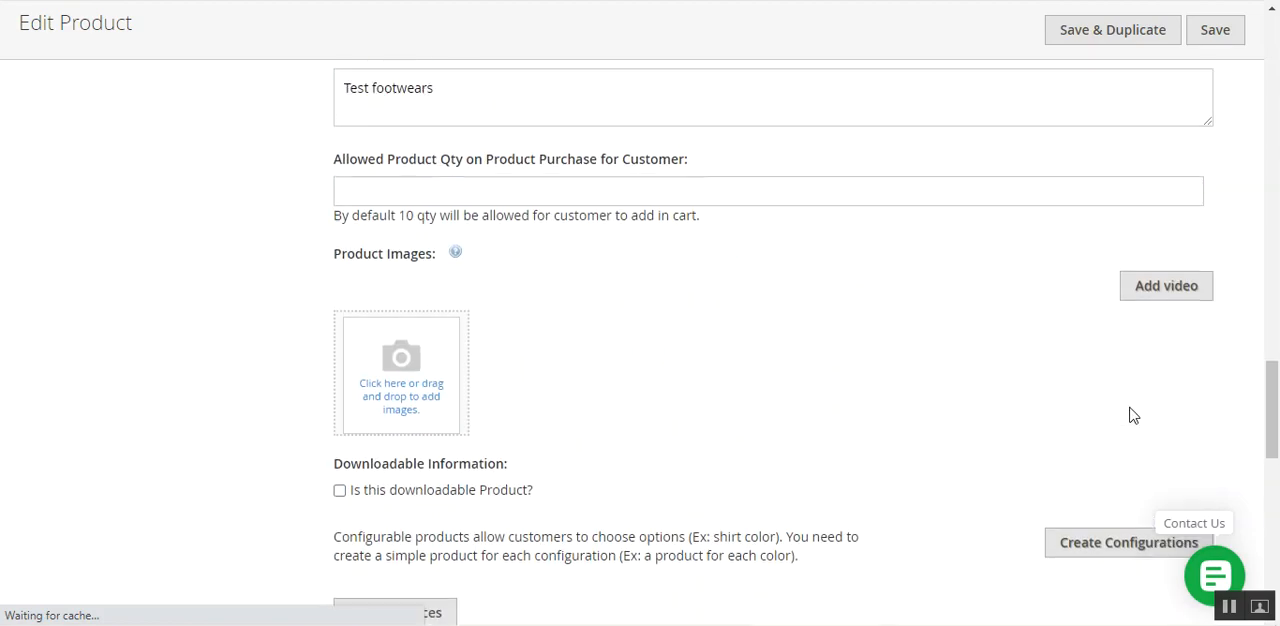
{"action": "left_click", "coordinate": [1210, 40]}
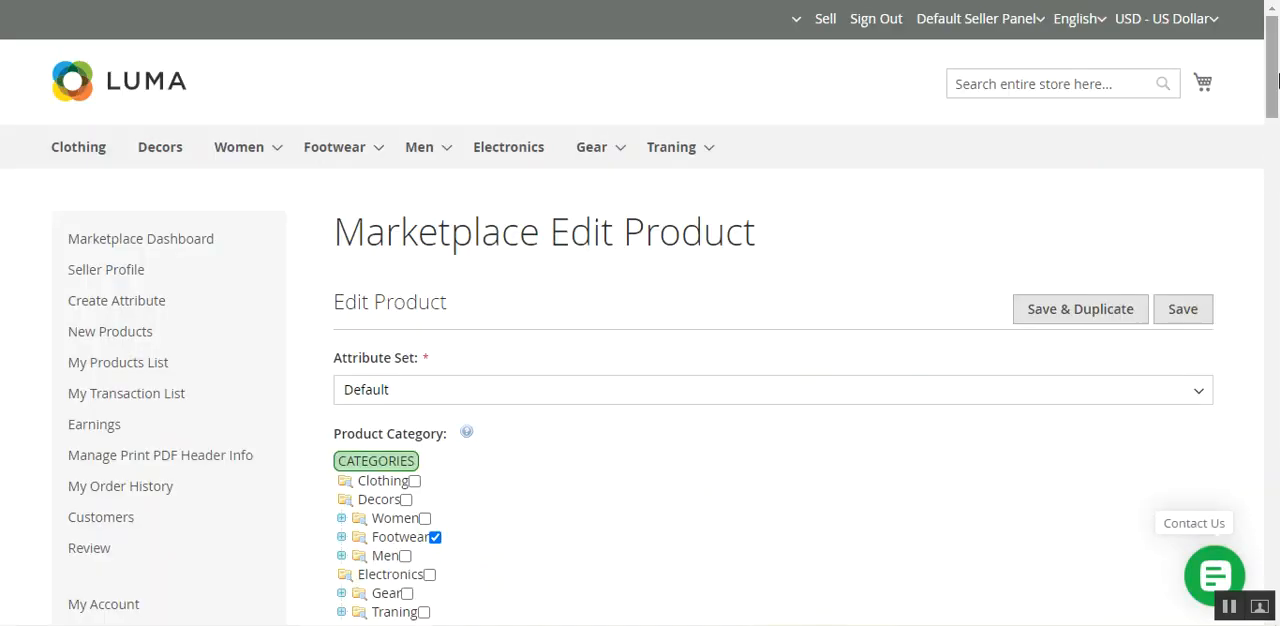
Check the saved California source quantity of Test footwears in its assigned sources and in My Products List.
{"action": "scroll", "coordinate": [1108, 340], "scroll_direction": "down", "scroll_amount": 20}
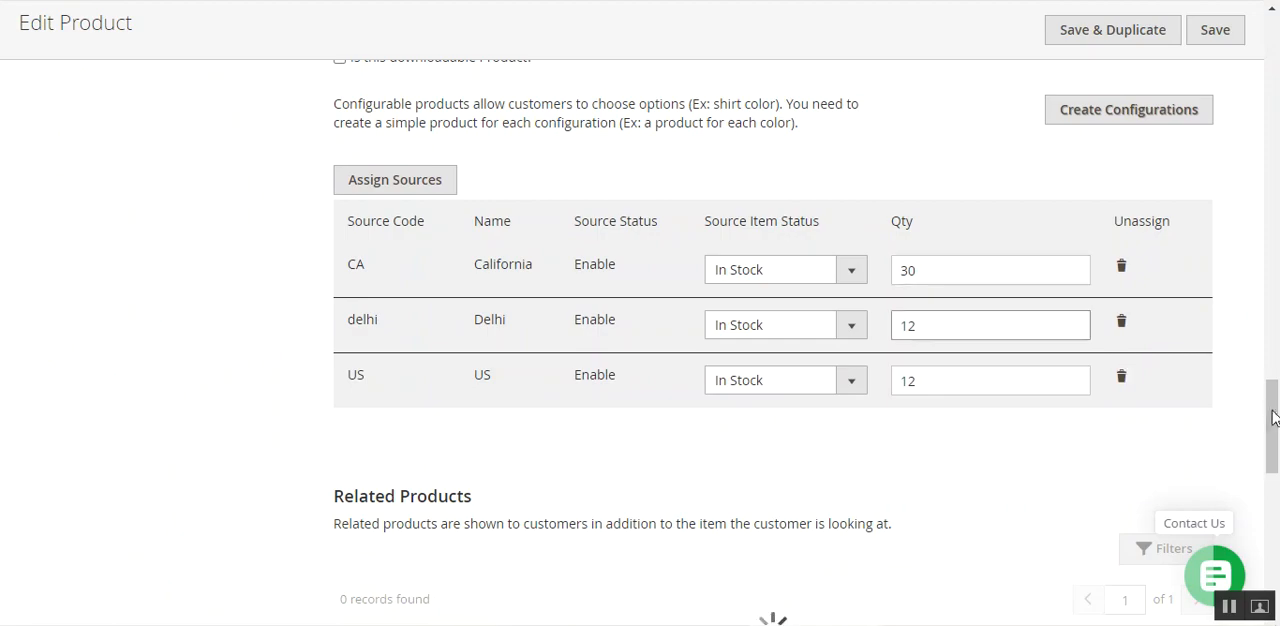
{"action": "scroll", "coordinate": [538, 268], "scroll_direction": "up", "scroll_amount": 20}
{"action": "scroll", "coordinate": [146, 363], "scroll_direction": "down", "scroll_amount": 10}
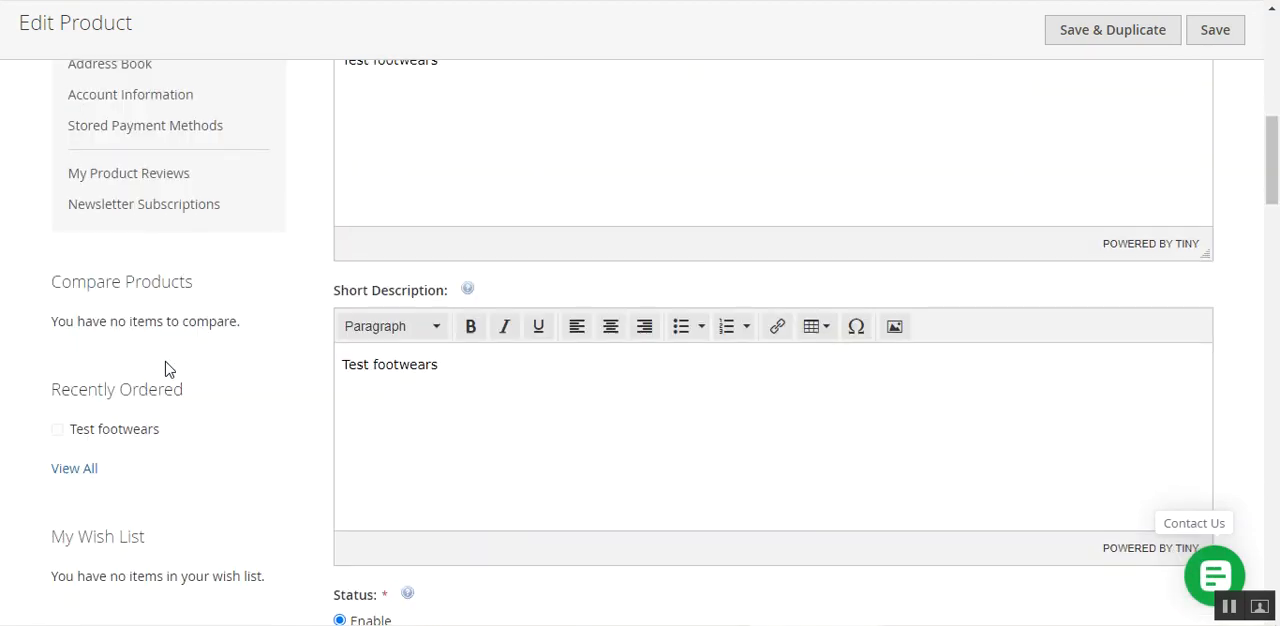
{"action": "scroll", "coordinate": [166, 366], "scroll_direction": "up", "scroll_amount": 10}
{"action": "left_click", "coordinate": [155, 403]}
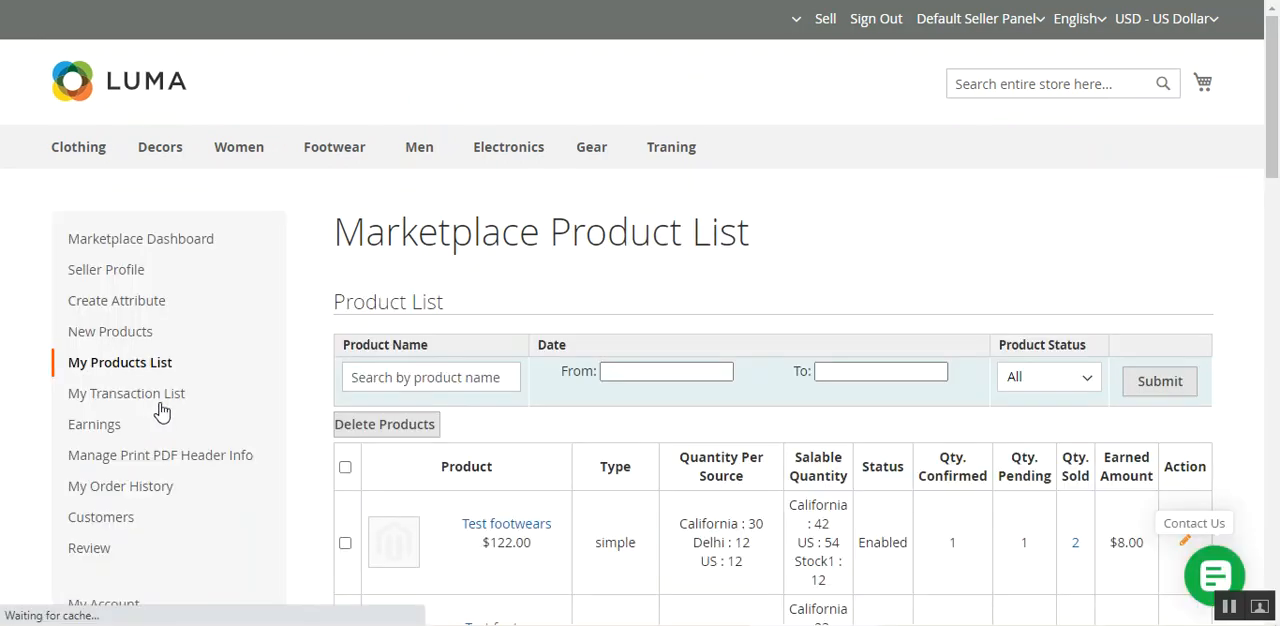
{"action": "scroll", "coordinate": [795, 528], "scroll_direction": "down", "scroll_amount": 1}
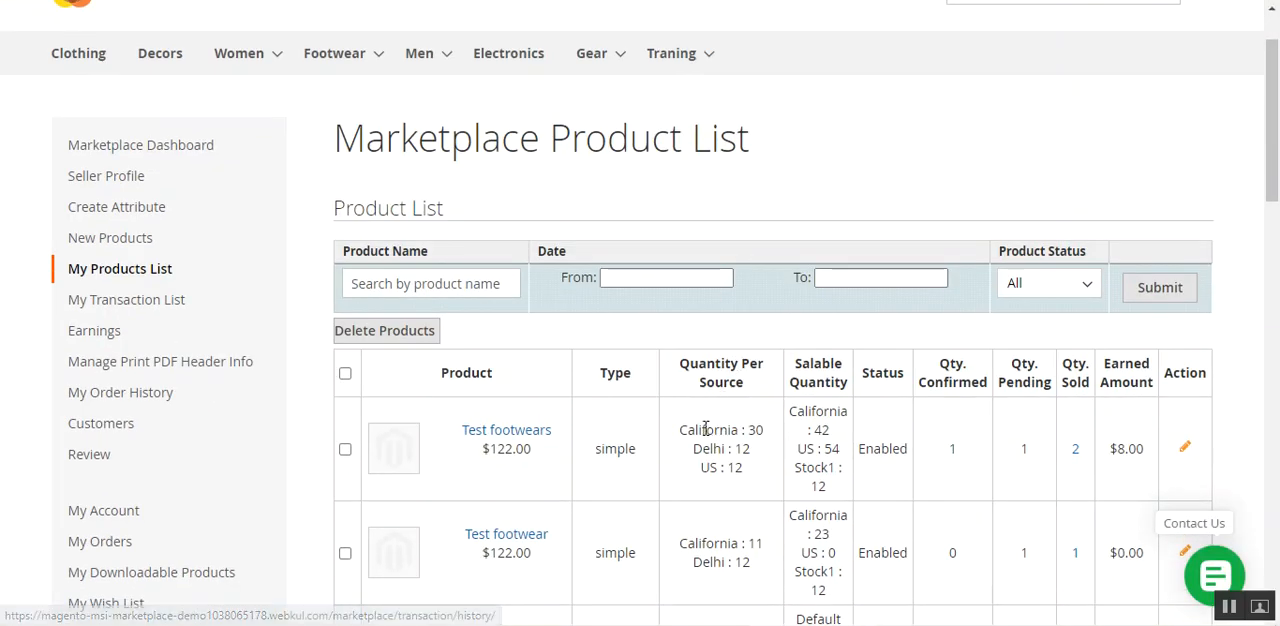
{"action": "left_click_drag", "start_coordinate": [704, 429], "coordinate": [741, 430]}
{"action": "double_click", "coordinate": [755, 430]}
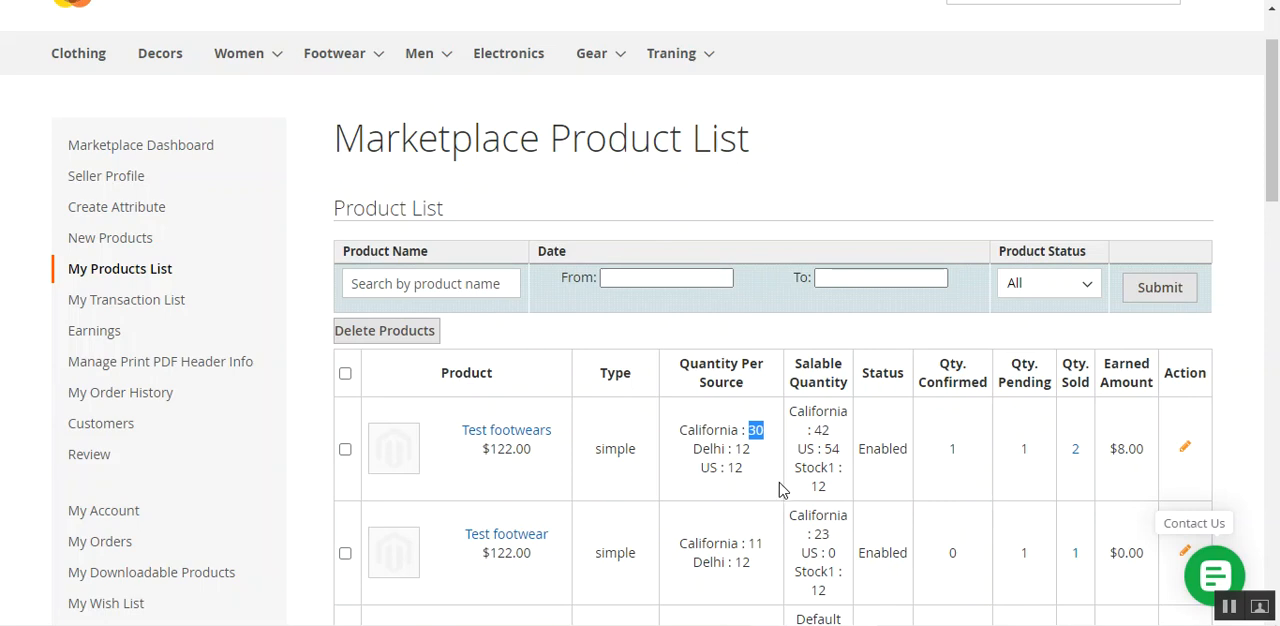
{"action": "scroll", "coordinate": [779, 488], "scroll_direction": "up", "scroll_amount": 2}
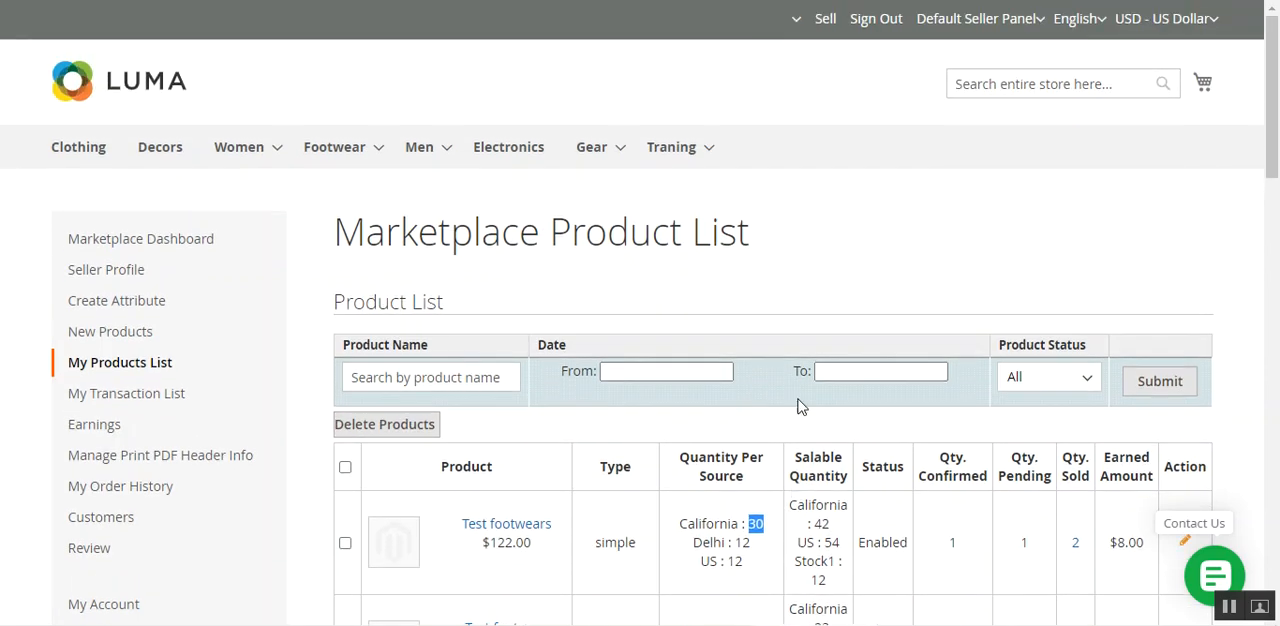